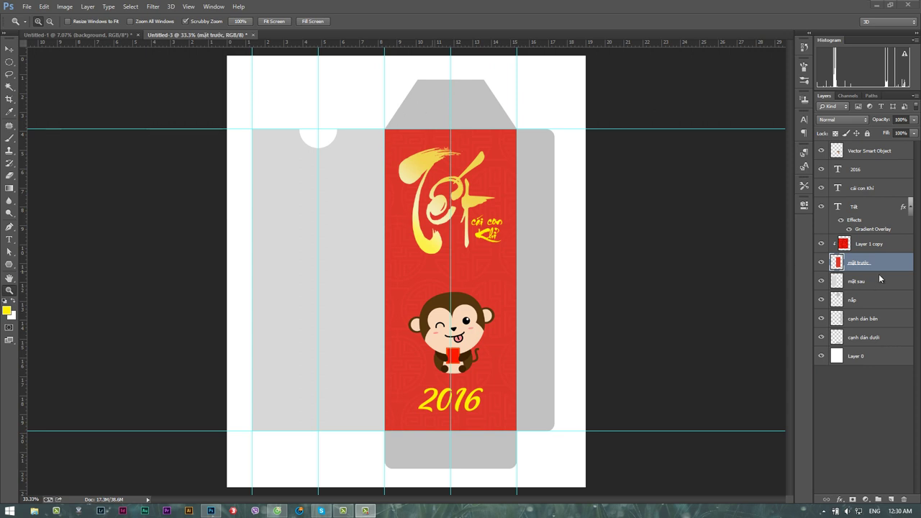
Step: Hide the text, Vector Smart Object and Layer 1 copy layers, then show the text and vector layers again
drag(820, 151, 820, 207)
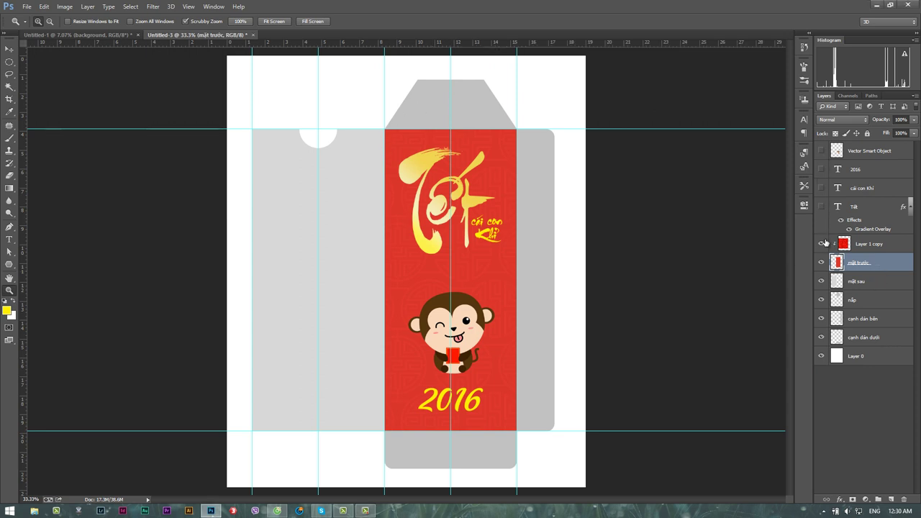
click(821, 243)
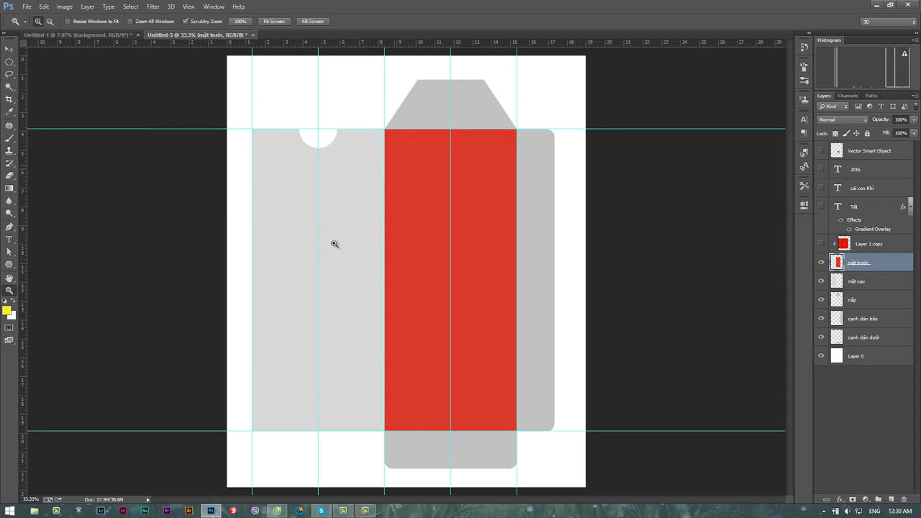
drag(821, 206, 821, 151)
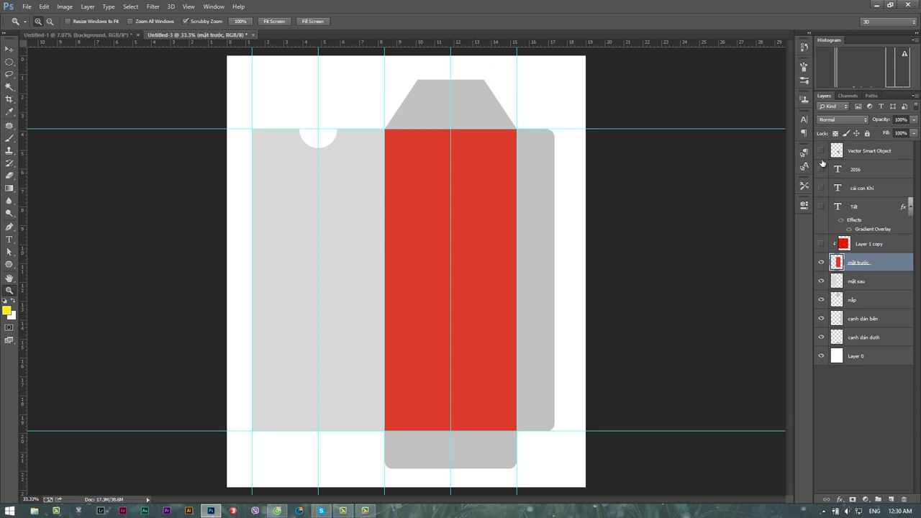
Step: Show Layer 1 copy again and check the image size in centimetres without changing it
click(821, 244)
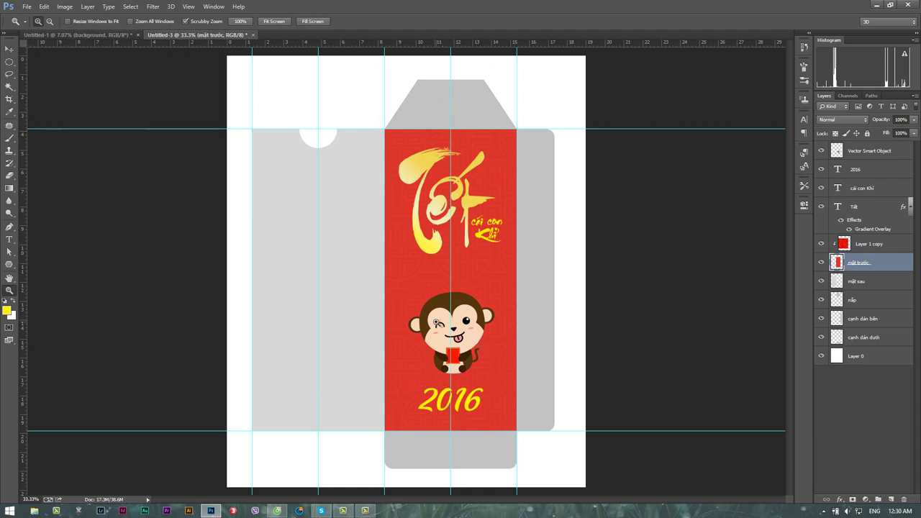
key(ctrl+alt+i)
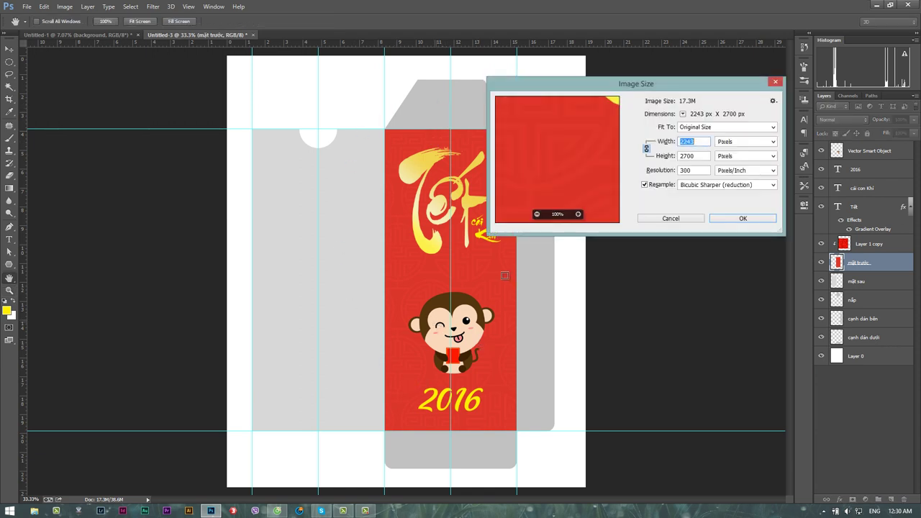
click(757, 144)
click(741, 174)
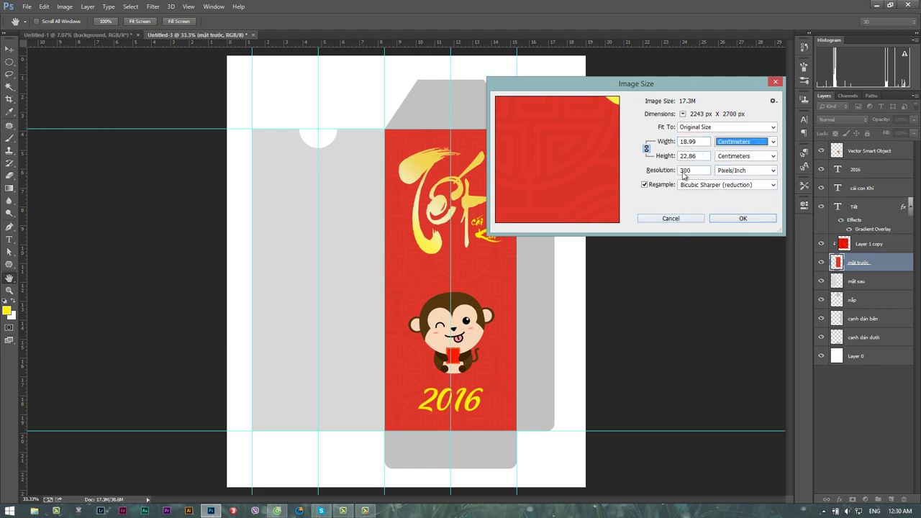
click(672, 218)
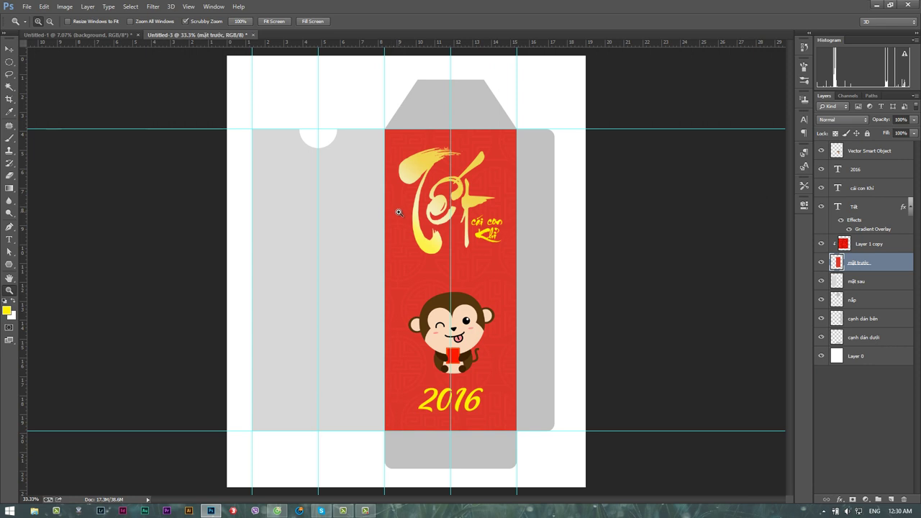
Step: Select all the artwork layers from the top down to Layer 1 copy
alt+click(400, 240)
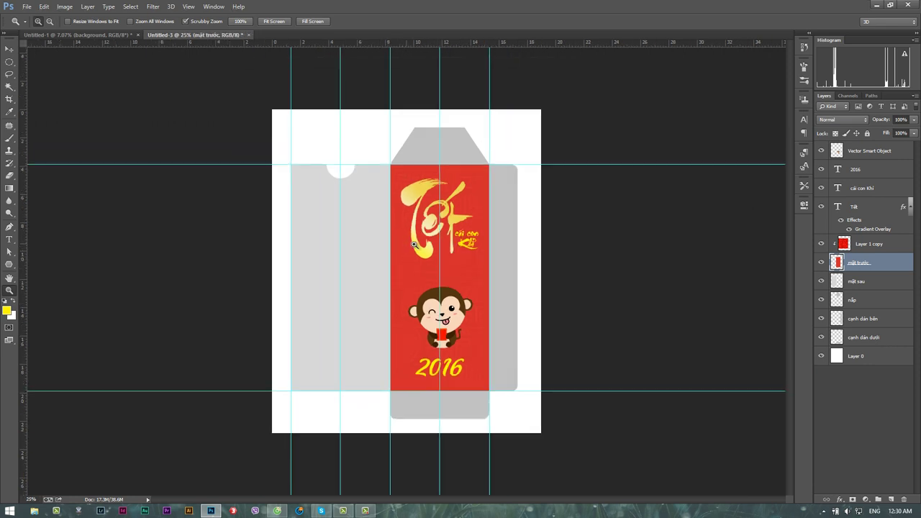
click(406, 271)
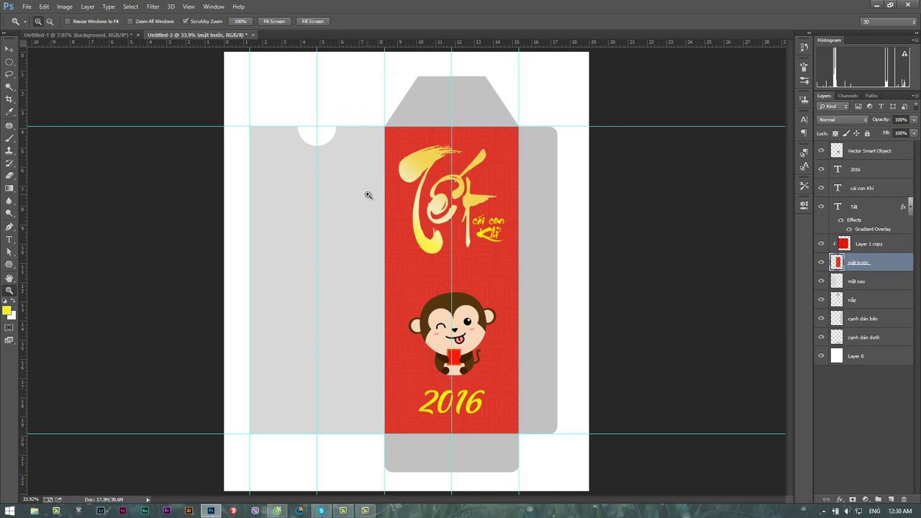
click(892, 246)
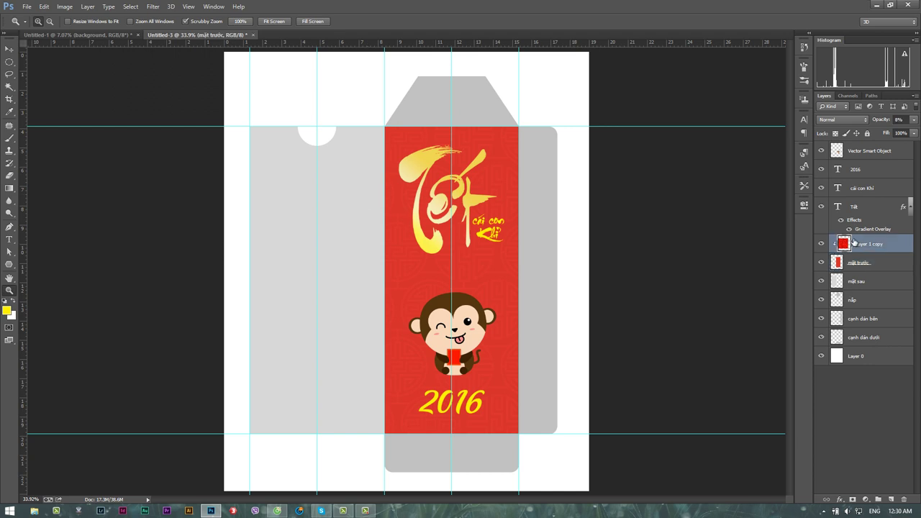
shift+click(879, 152)
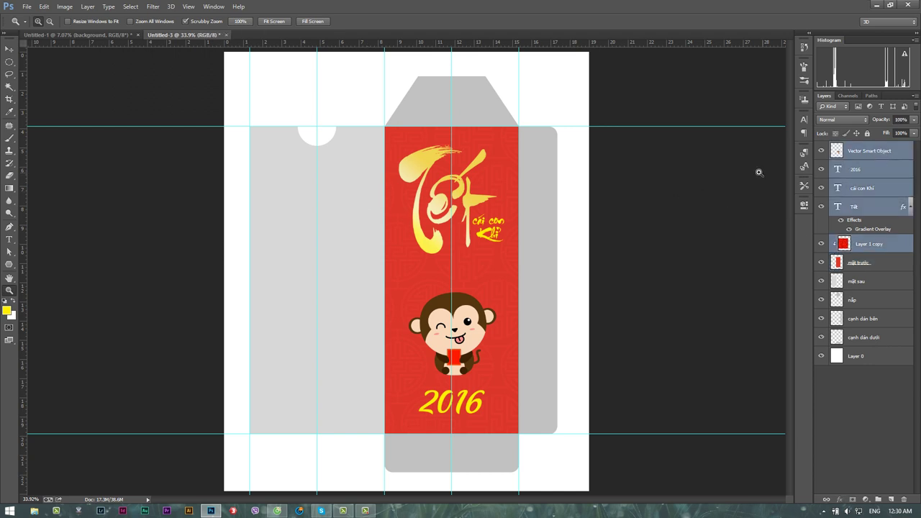
Step: Delete the five artwork layers and fill the red front panel with the flaps' light grey
key(Delete)
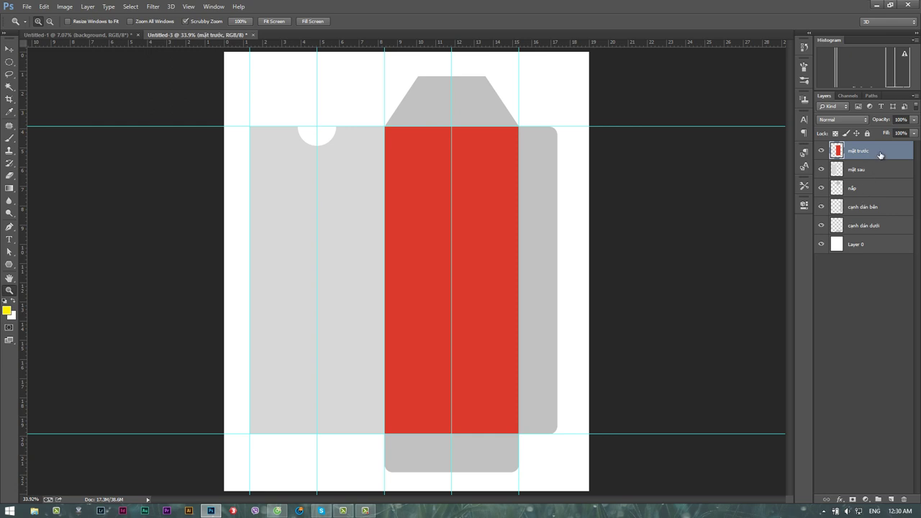
ctrl+click(838, 152)
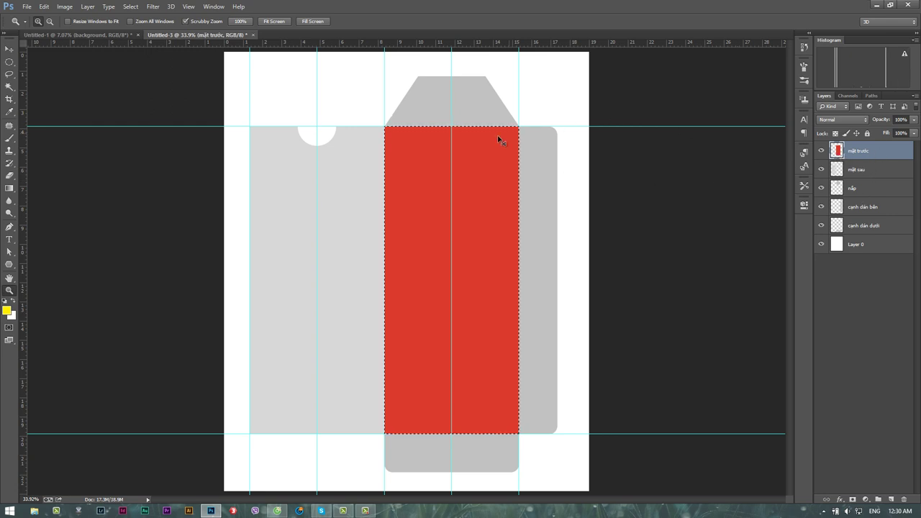
click(8, 187)
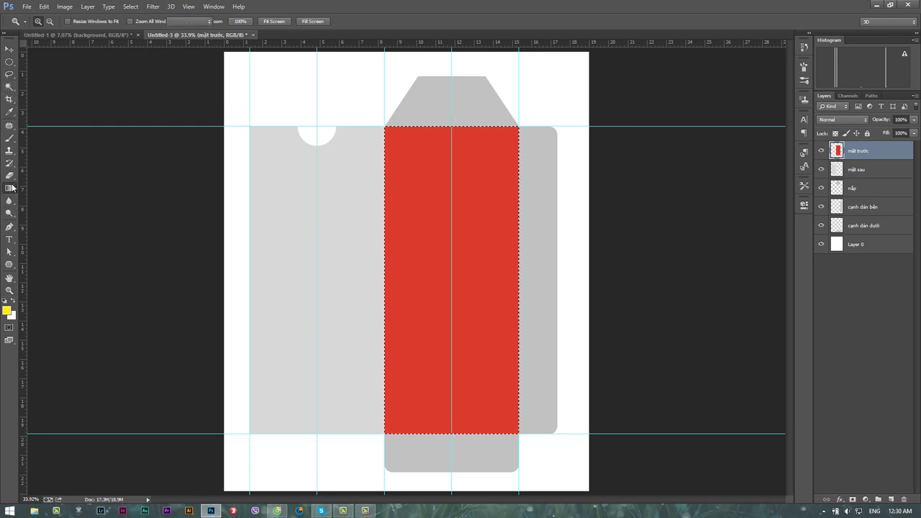
click(45, 195)
alt+click(445, 106)
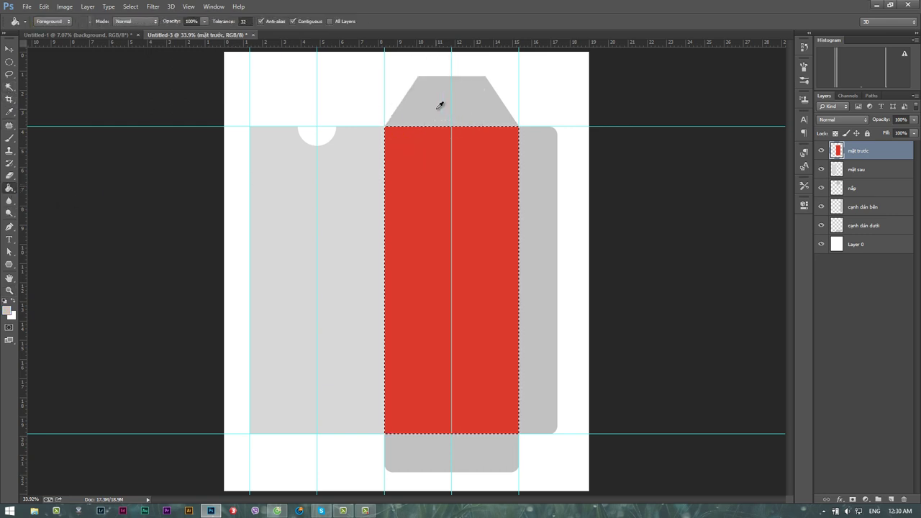
click(421, 174)
key(ctrl+d)
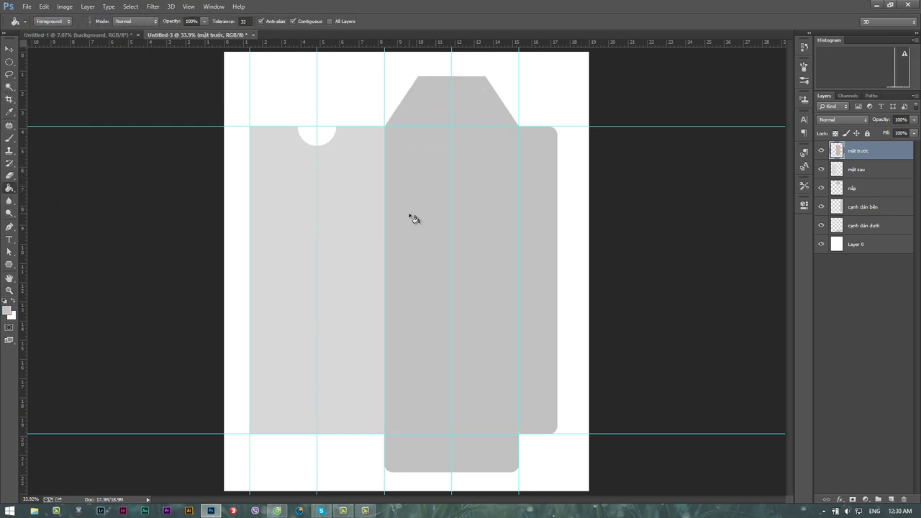
key(z)
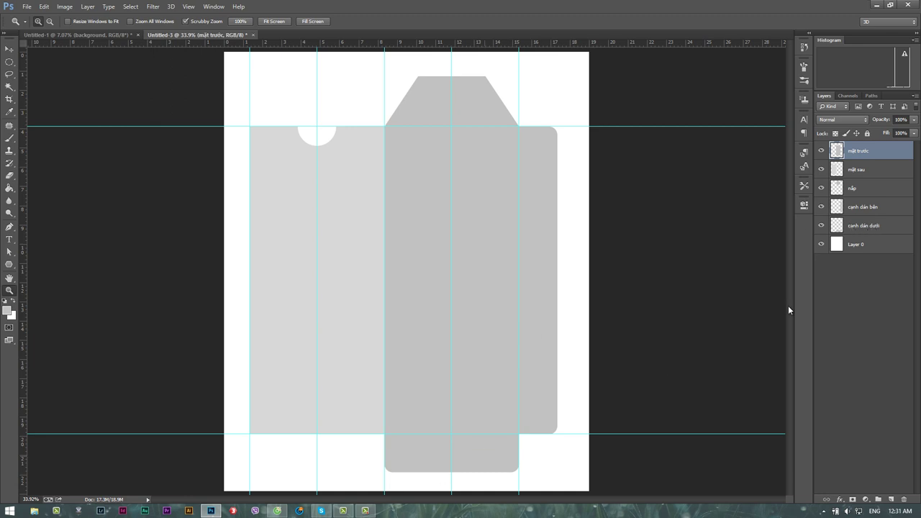
Step: Toggle the bottom flap, side flap, lid, back and front panel layers to check each part
click(822, 225)
click(821, 207)
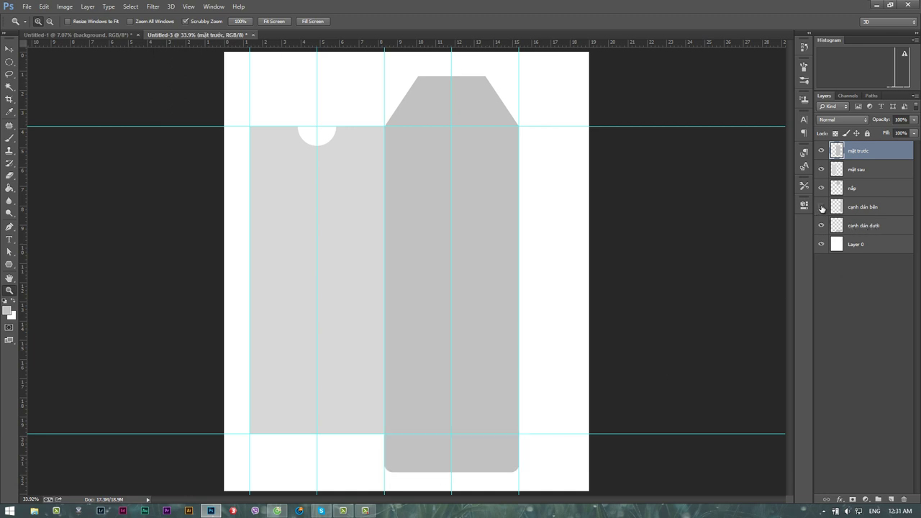
click(821, 207)
click(821, 188)
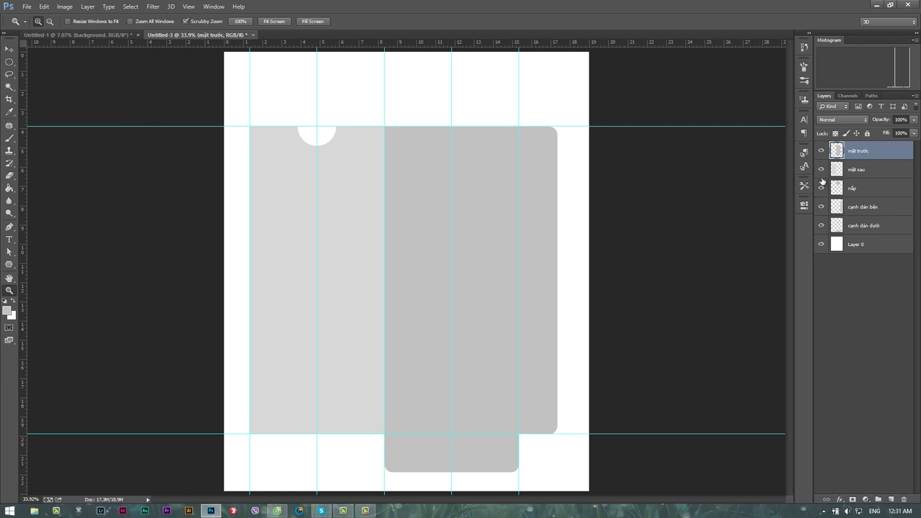
click(822, 170)
click(821, 150)
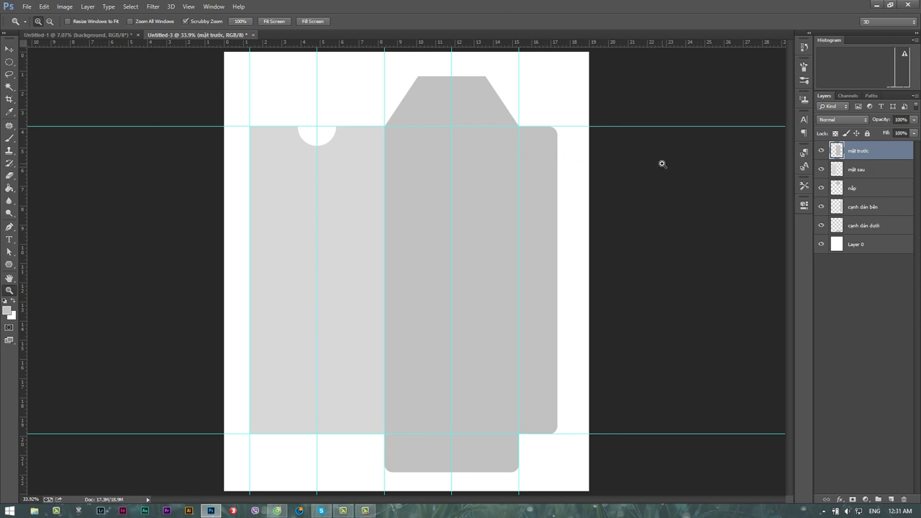
Step: Select the grey front panel's pixels from the mặt trước layer thumbnail
key(alt)
key(alt)
ctrl+click(838, 152)
click(13, 189)
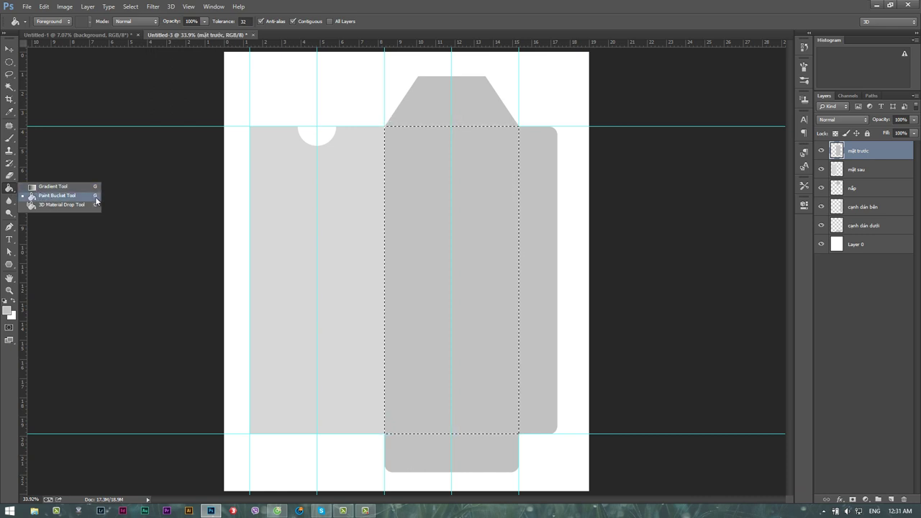
Step: Choose a bright red foreground colour in the colour picker
click(64, 197)
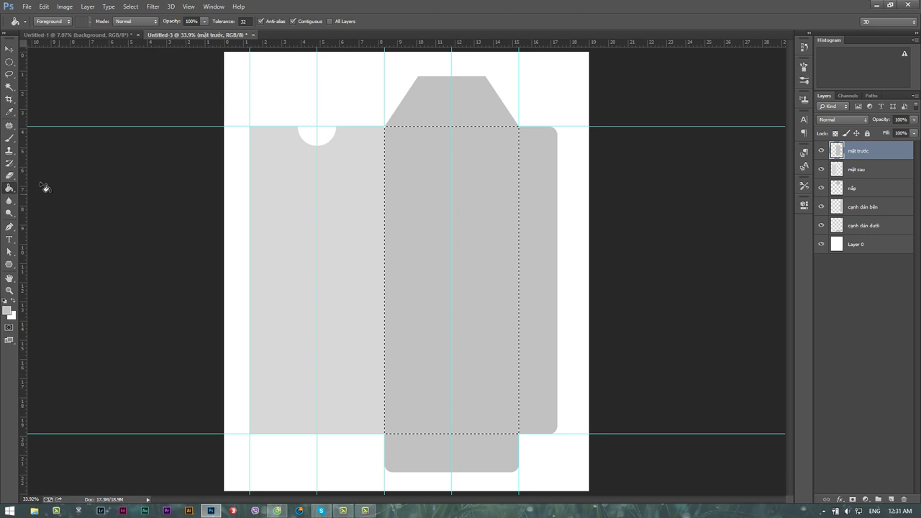
click(8, 310)
click(661, 149)
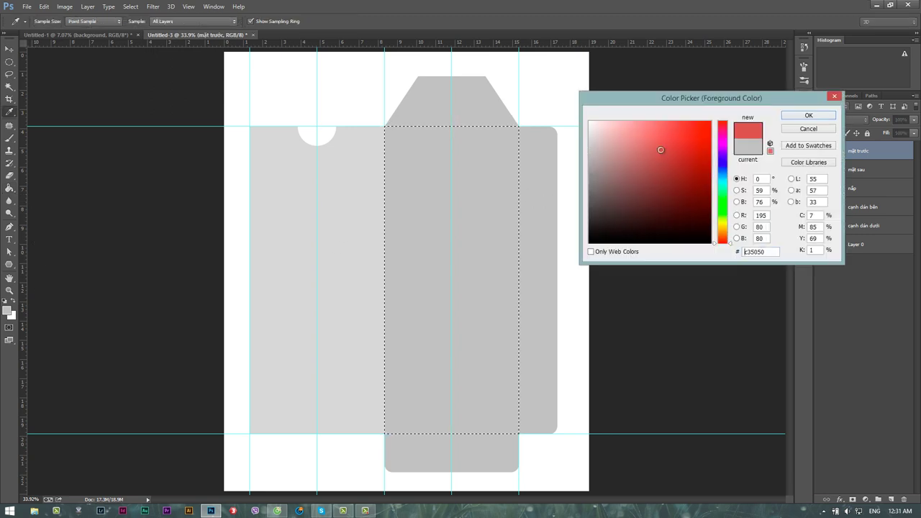
drag(660, 150, 685, 133)
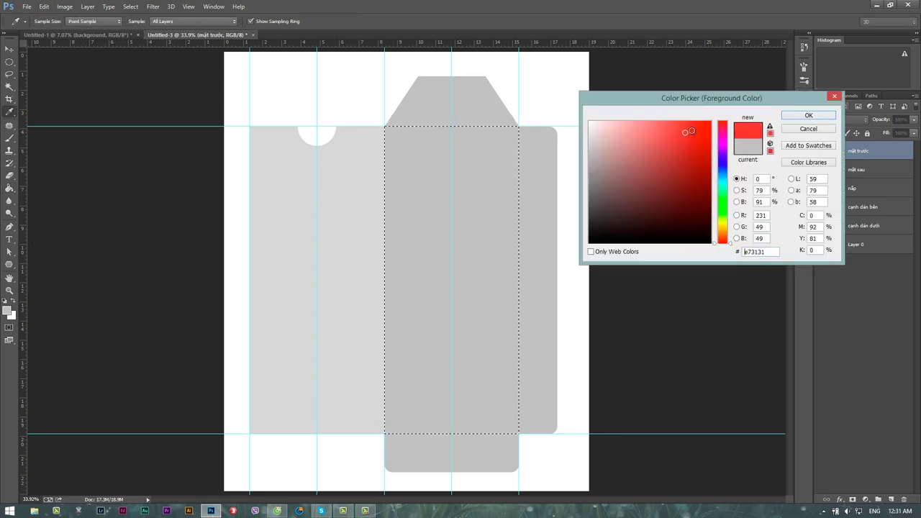
click(691, 131)
click(683, 132)
drag(698, 101, 703, 96)
click(688, 130)
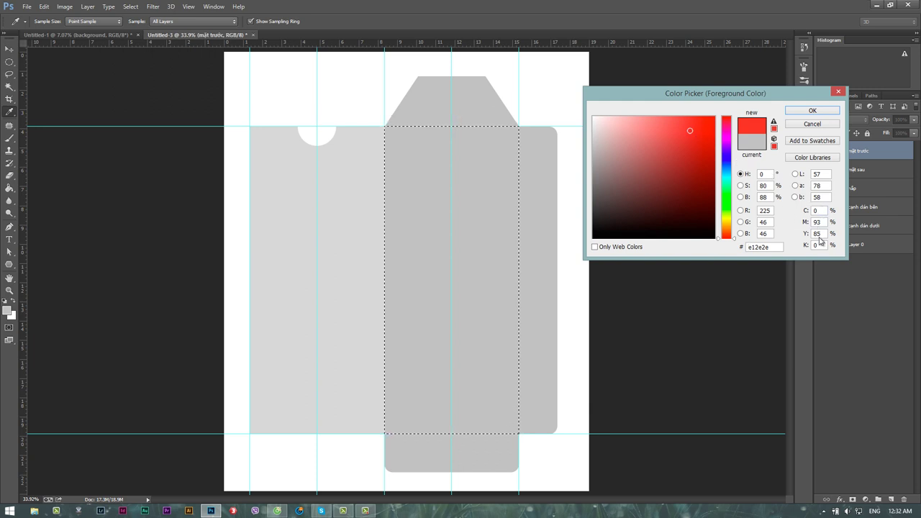
click(695, 128)
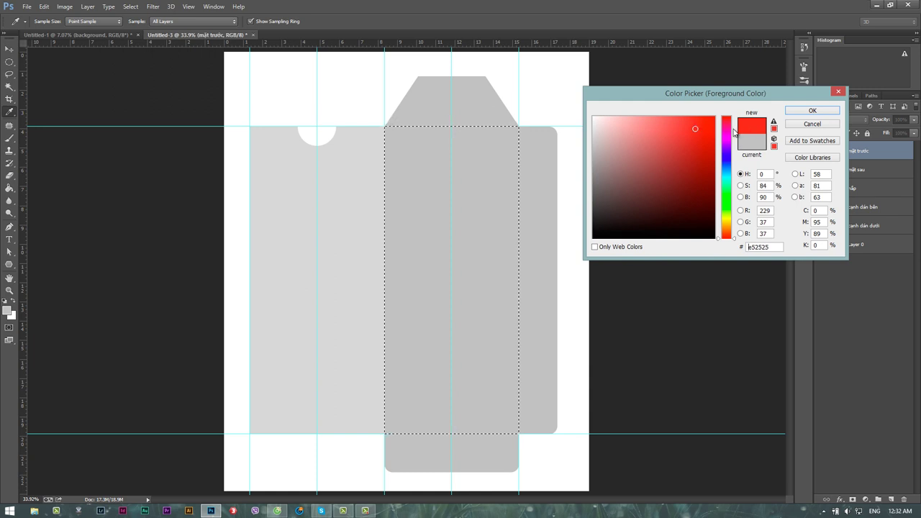
click(688, 128)
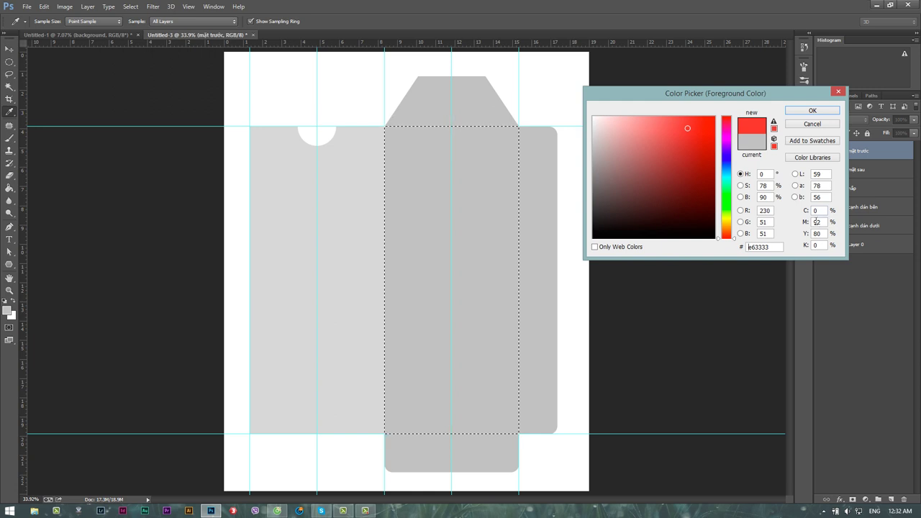
Step: Fine-tune the red's CMYK values, with black 0 and yellow 80, and confirm it
double_click(817, 222)
text(90)
text(3)
text(8)
text(7)
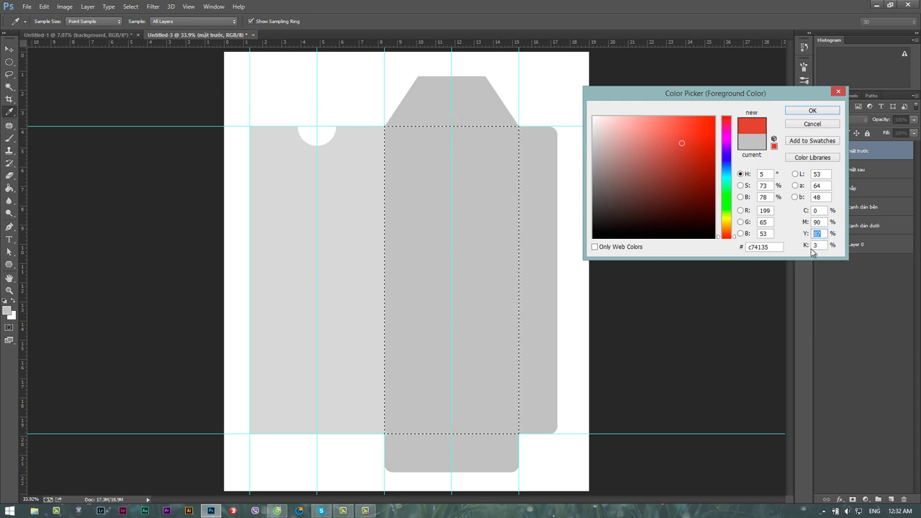
text(90)
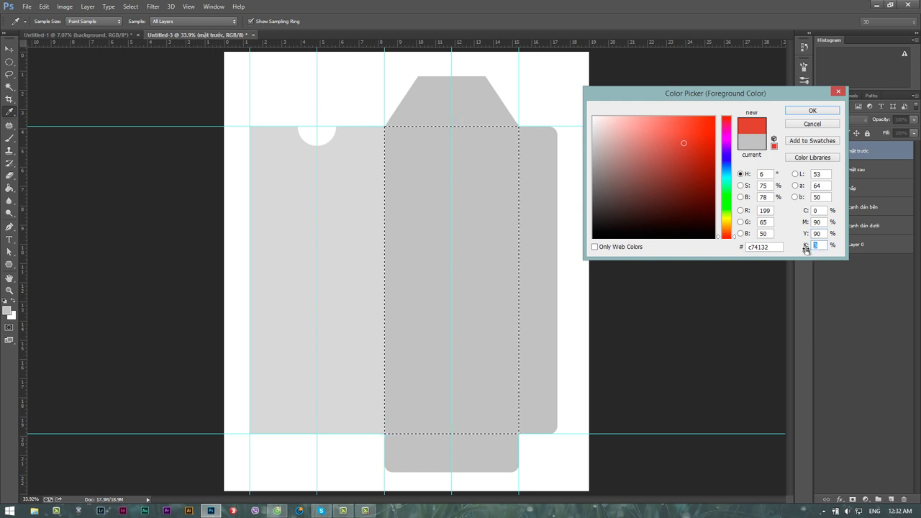
text(0)
key(shift+Tab)
text(80)
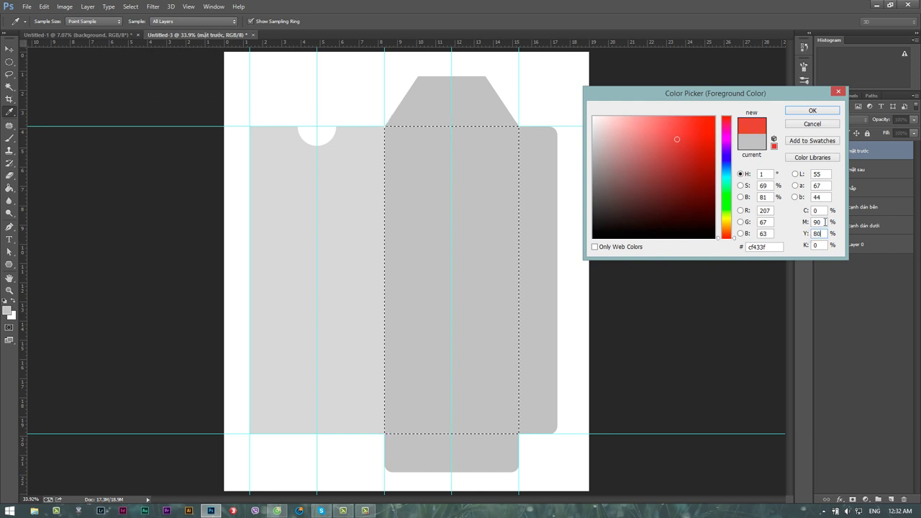
click(817, 112)
Step: Fill the front panel with the new red, deselect, and bring up the envelope samples browser
key(g)
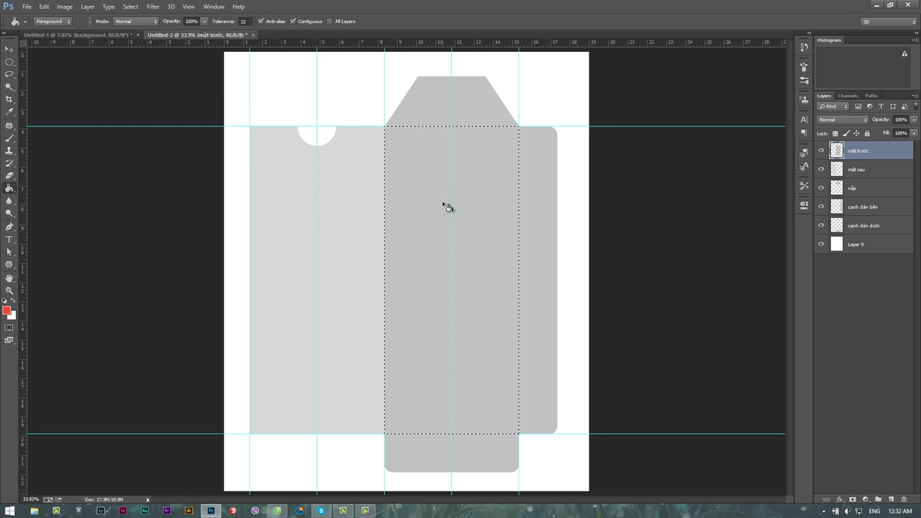
click(446, 206)
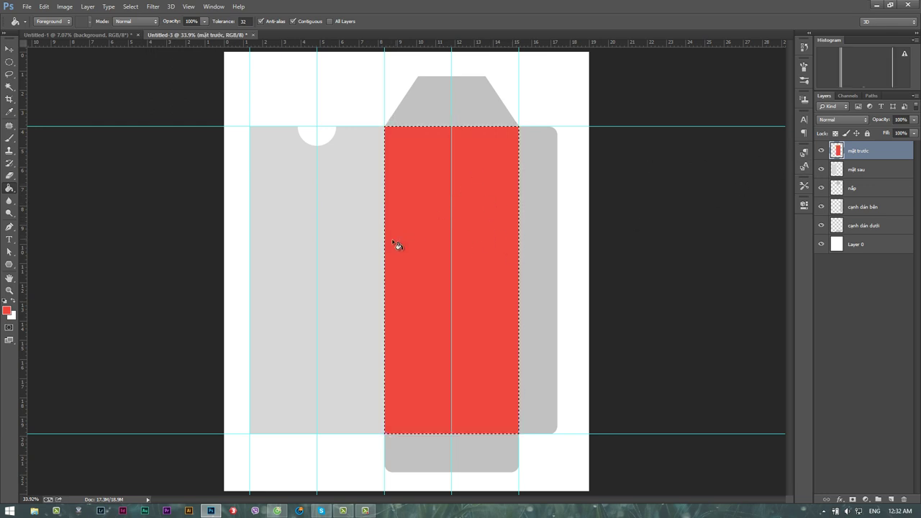
key(ctrl+d)
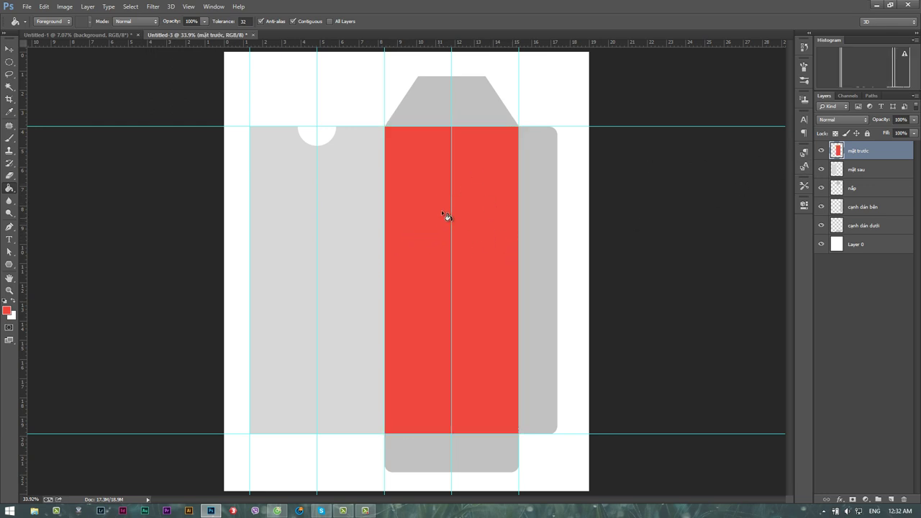
key(z)
alt+click(438, 240)
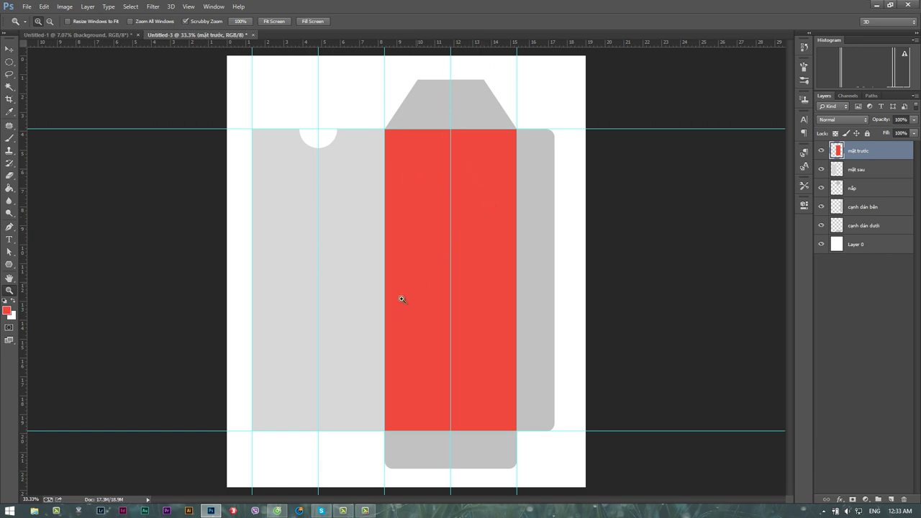
click(277, 511)
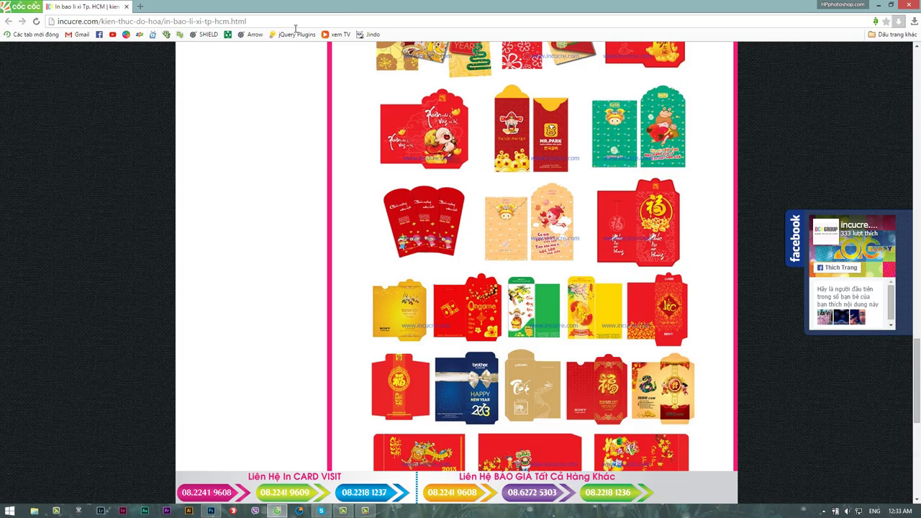
Step: Open a new browser tab and go to the Google homepage
click(151, 7)
text(google.com.vn)
key(Return)
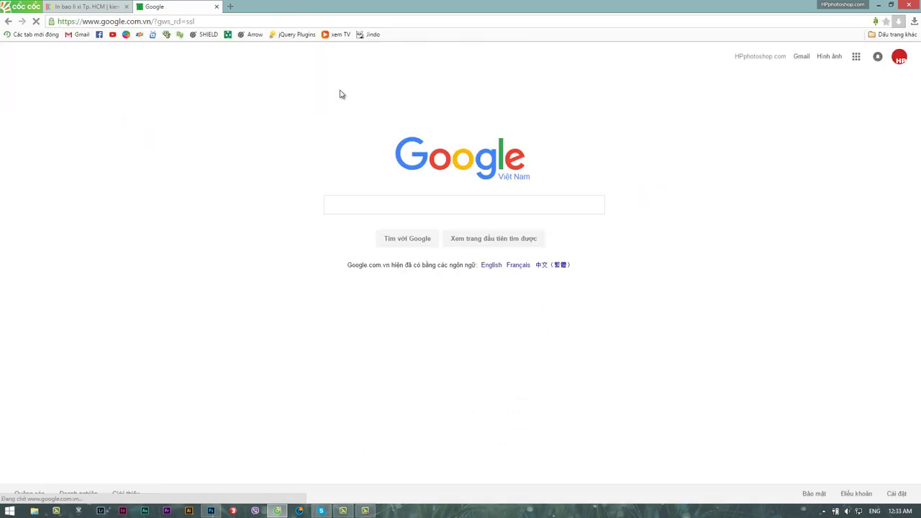
Step: Search Google Images for 'chinese background pattern' and scroll through the results
click(358, 204)
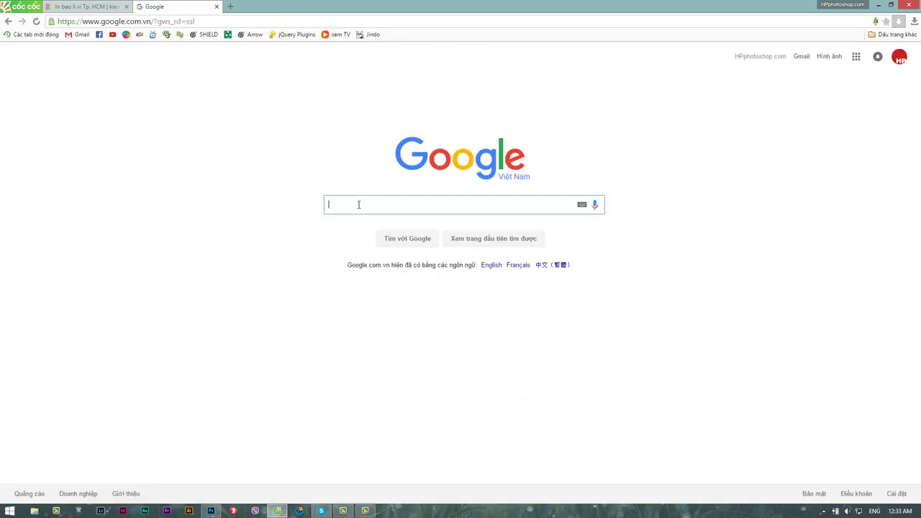
text(chinese)
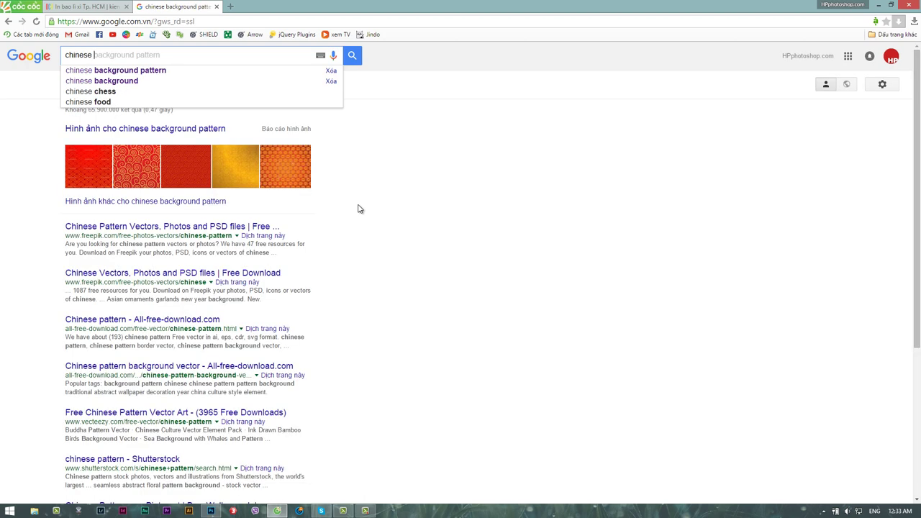
key(Down)
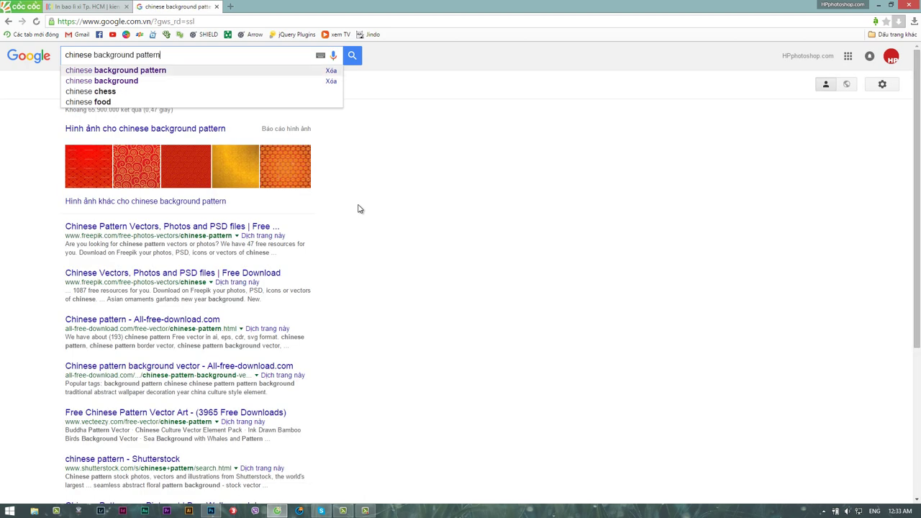
key(Return)
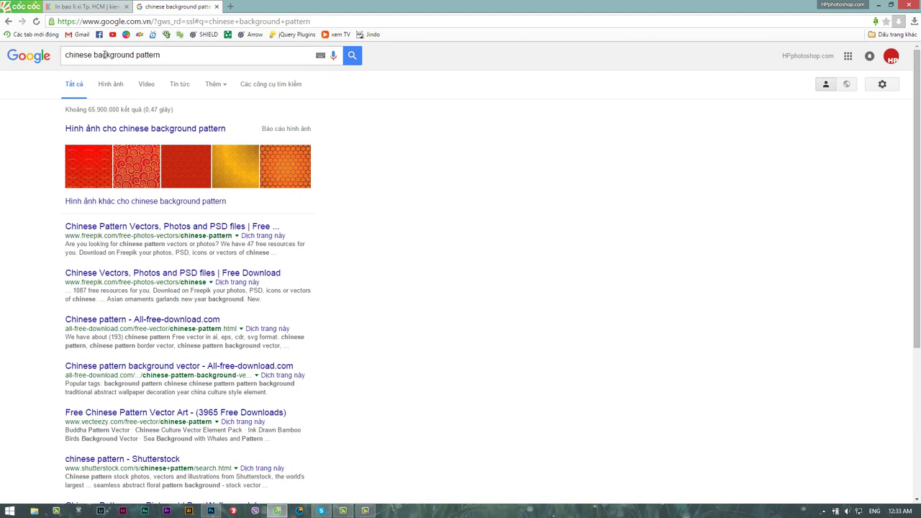
click(103, 133)
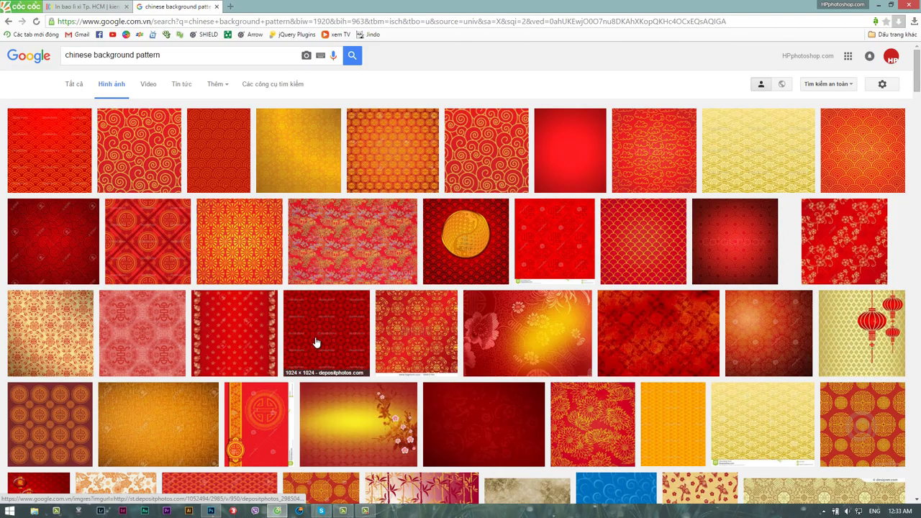
scroll(216, 327, down, 3)
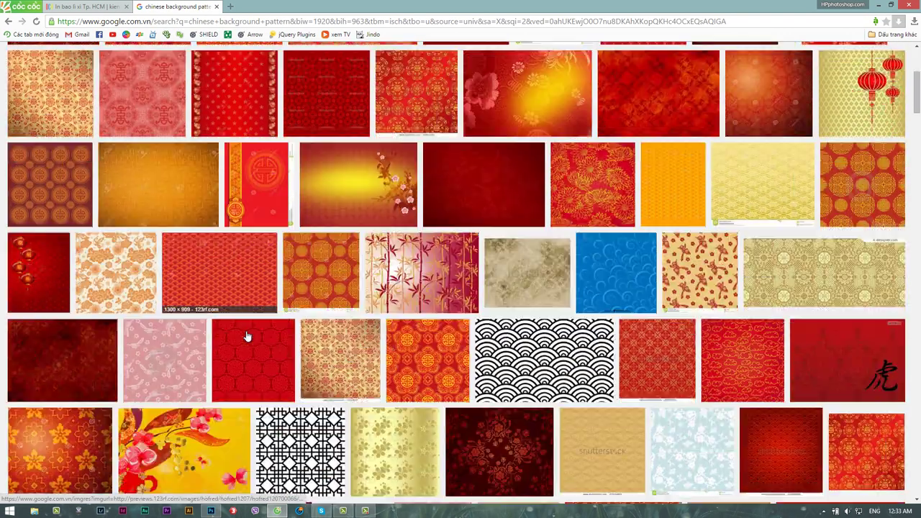
scroll(247, 342, down, 4)
scroll(247, 342, down, 2)
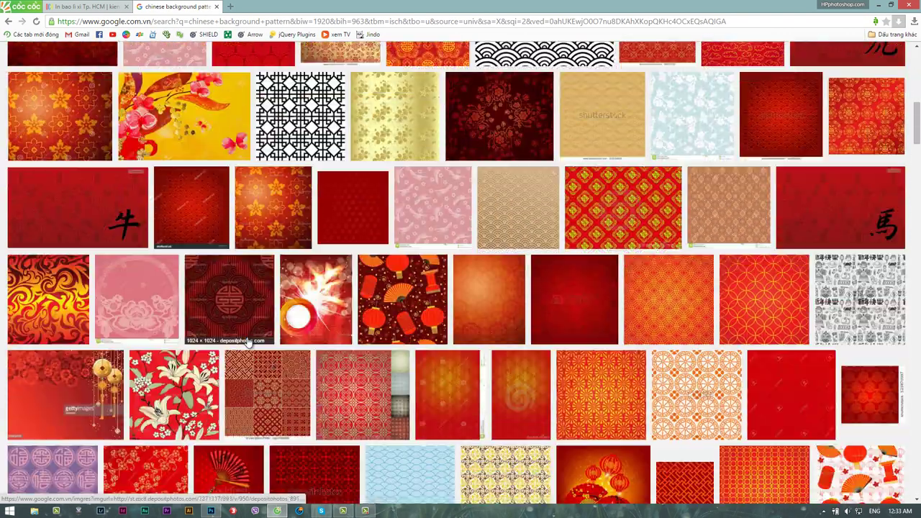
scroll(247, 342, down, 1)
Step: Return to Photoshop and switch to the Untitled-1 monkey 2016 document
click(210, 511)
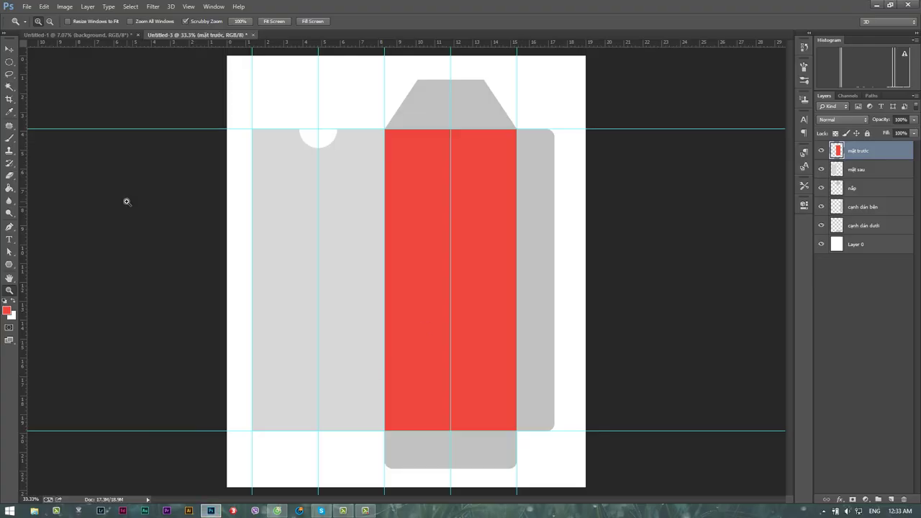
key(ctrl+Tab)
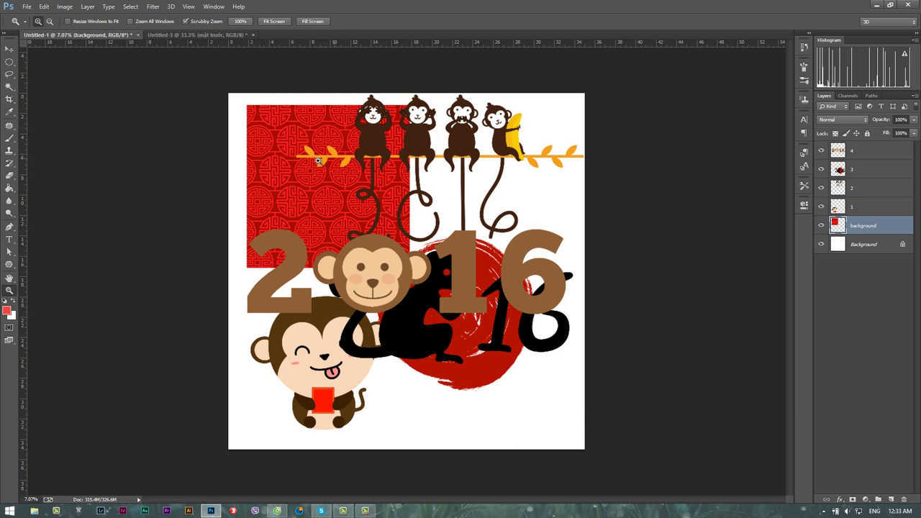
Step: Drag the red Chinese-pattern background layer from Untitled-1 into the Untitled-3 envelope template
click(820, 225)
click(821, 225)
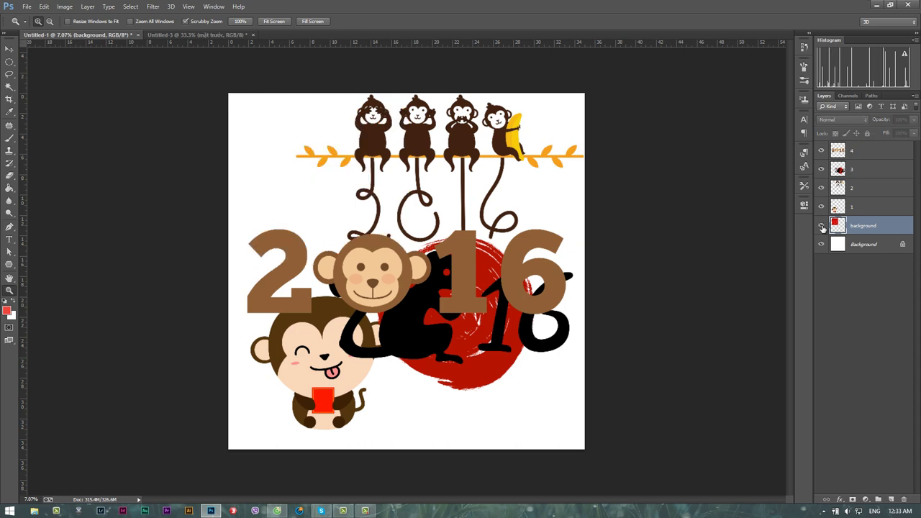
click(10, 50)
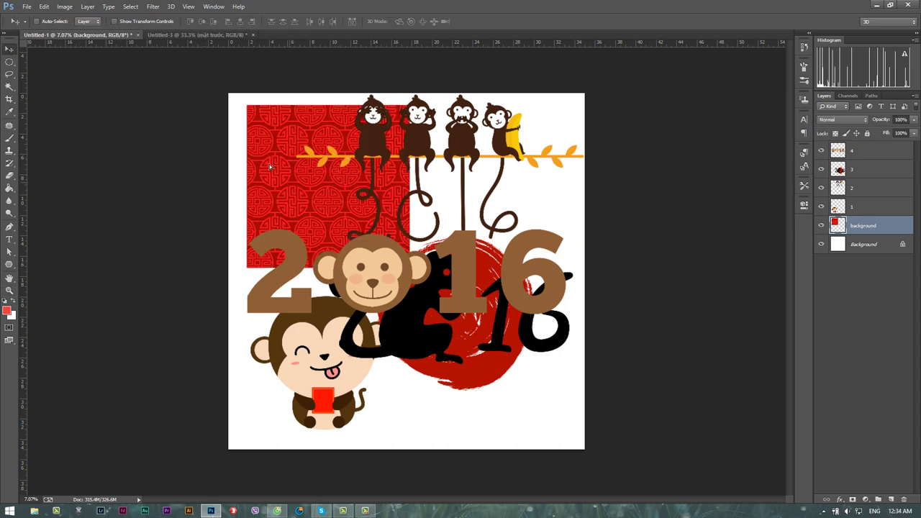
drag(270, 167, 185, 38)
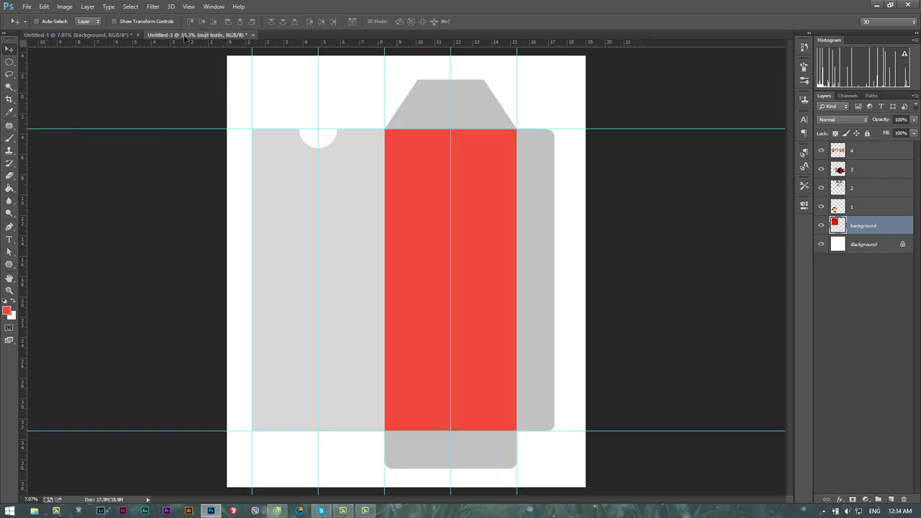
drag(184, 38, 425, 247)
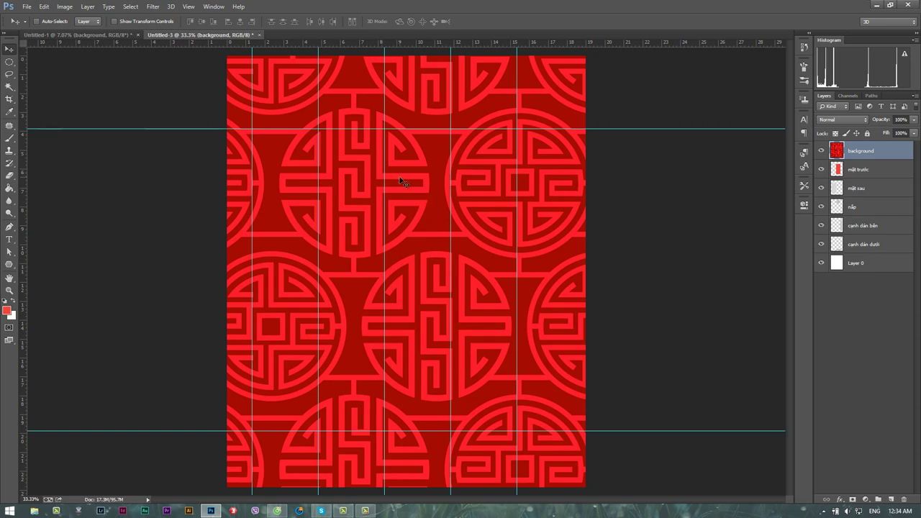
Step: Shift the pattern layer to the left with a first free transform
key(ctrl+t)
drag(565, 152, 446, 203)
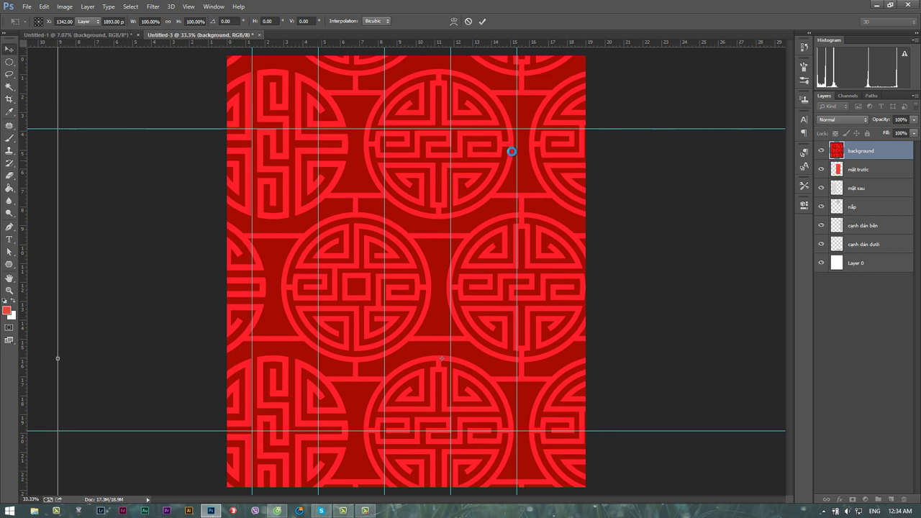
key(Return)
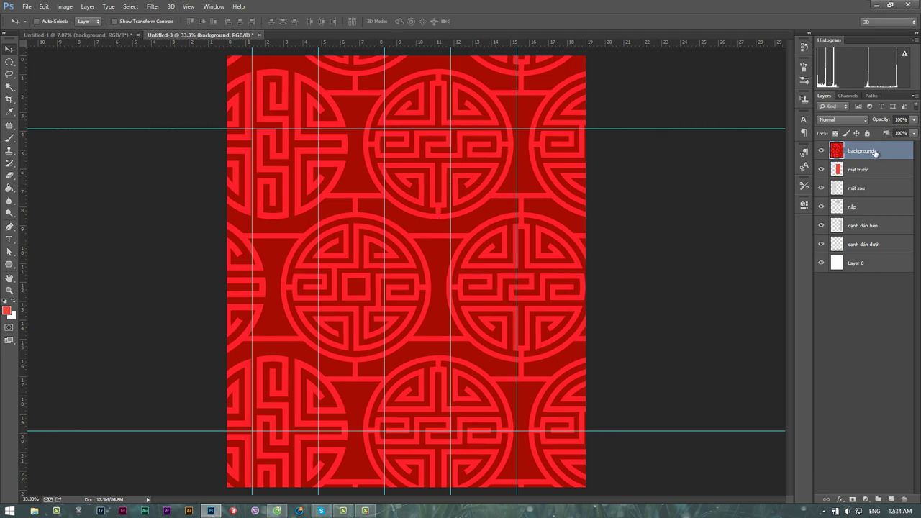
Step: Scale the pattern to about 39% and fit it over the envelope body between the guides
key(ctrl+t)
drag(304, 141, 382, 304)
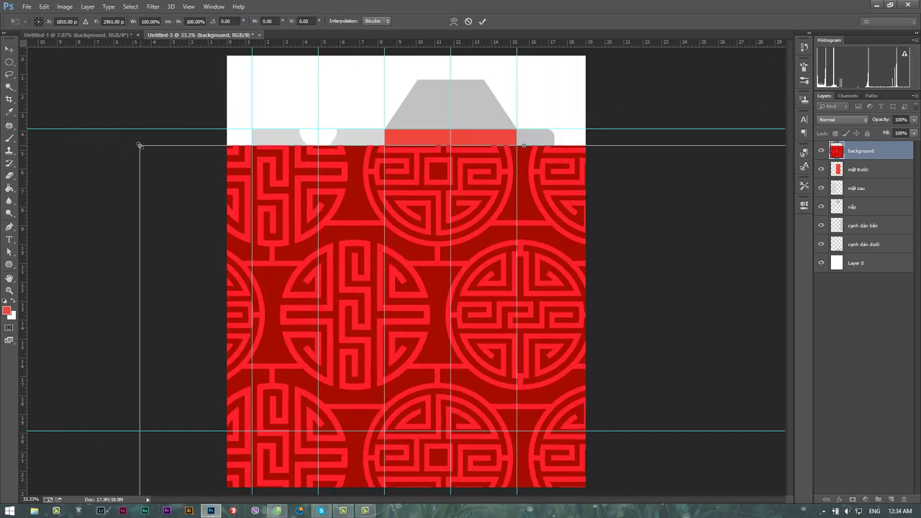
drag(139, 145, 394, 399)
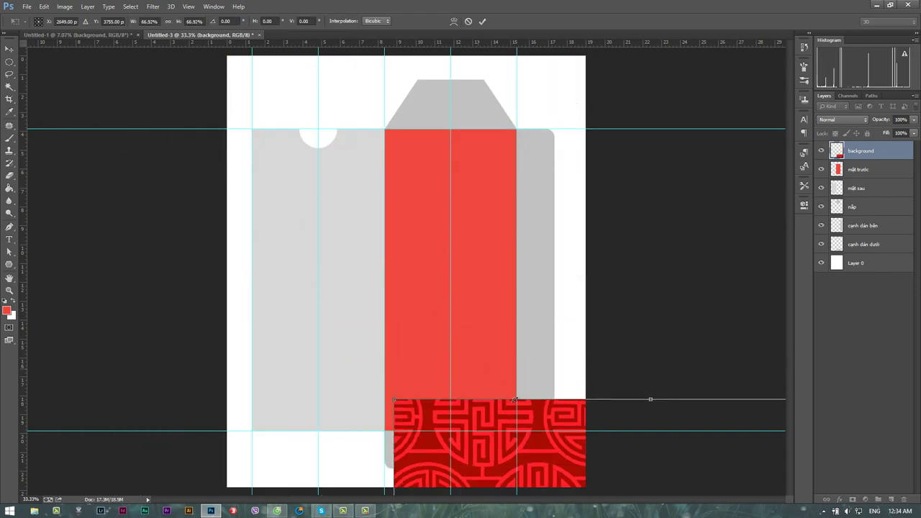
drag(594, 429, 371, 115)
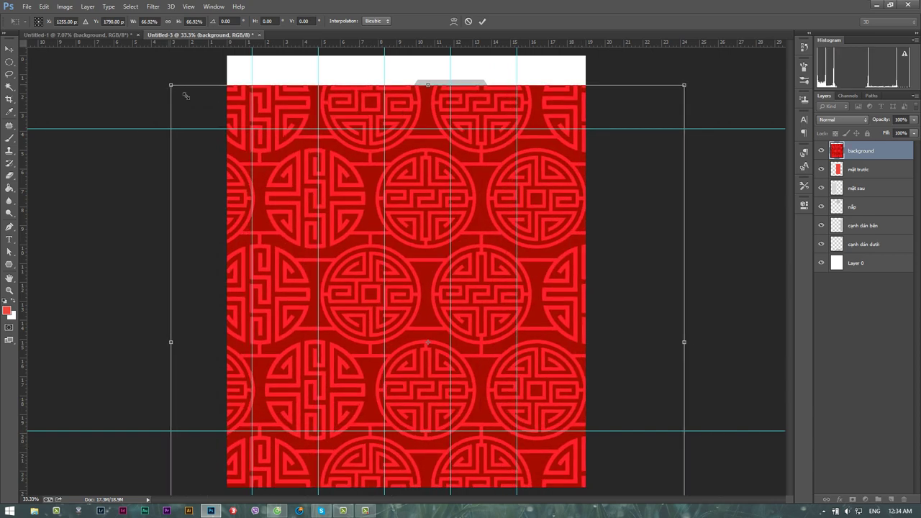
drag(185, 95, 291, 207)
mouse_move(533, 320)
mouse_down()
mouse_move(543, 235)
mouse_move(536, 241)
mouse_up()
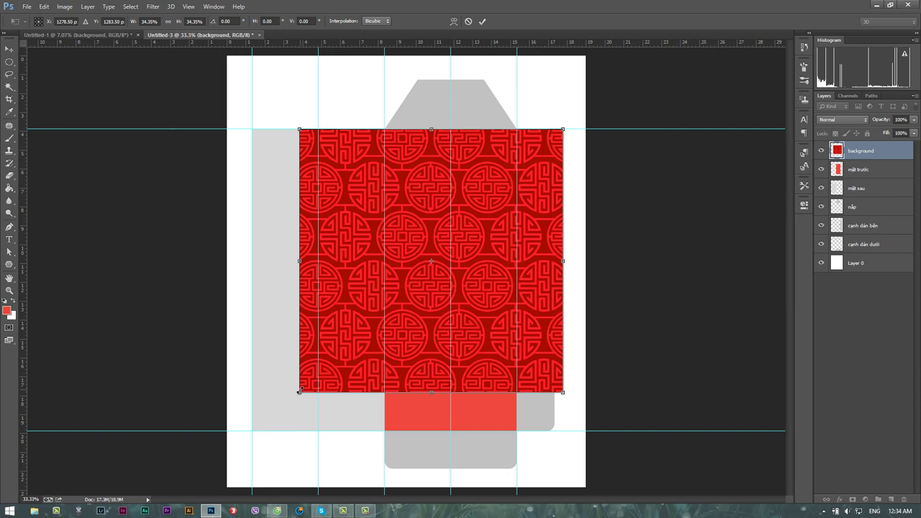
drag(299, 390, 260, 431)
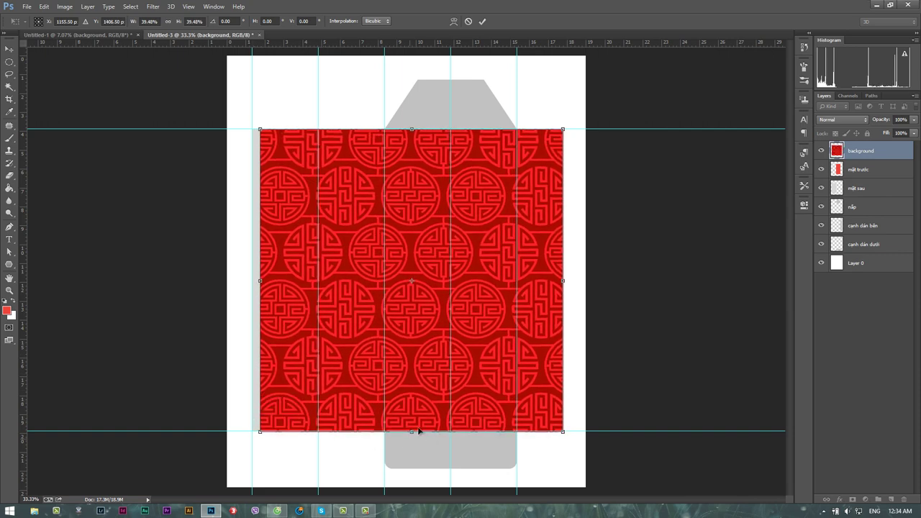
key(Return)
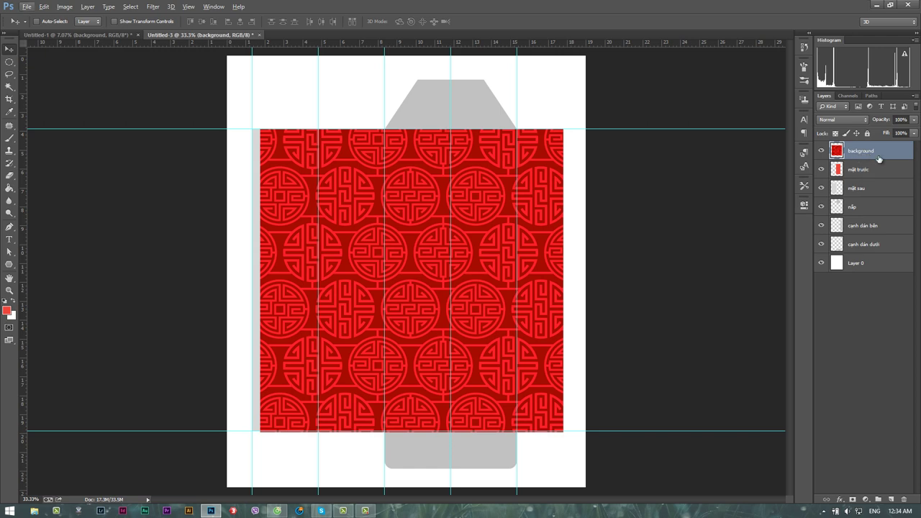
Step: Clip the pattern layer to the mặt trước front panel as a clipping mask
right_click(880, 147)
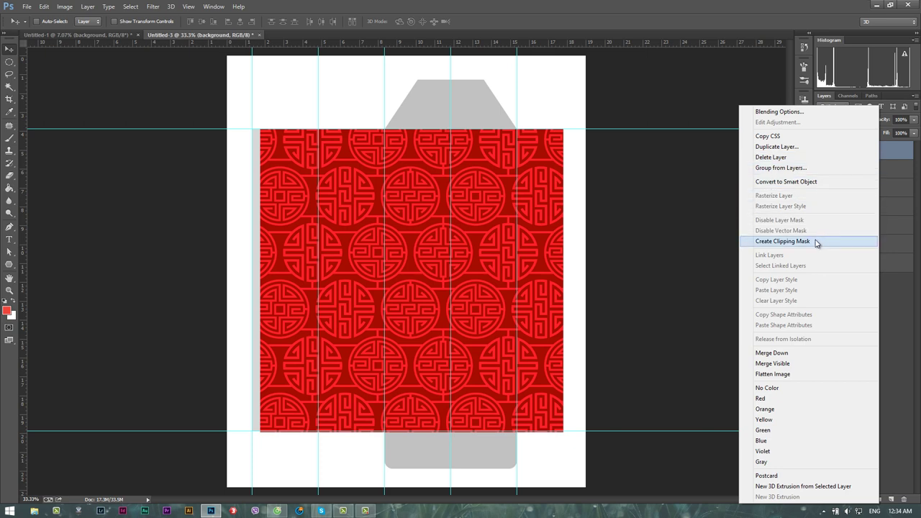
click(815, 241)
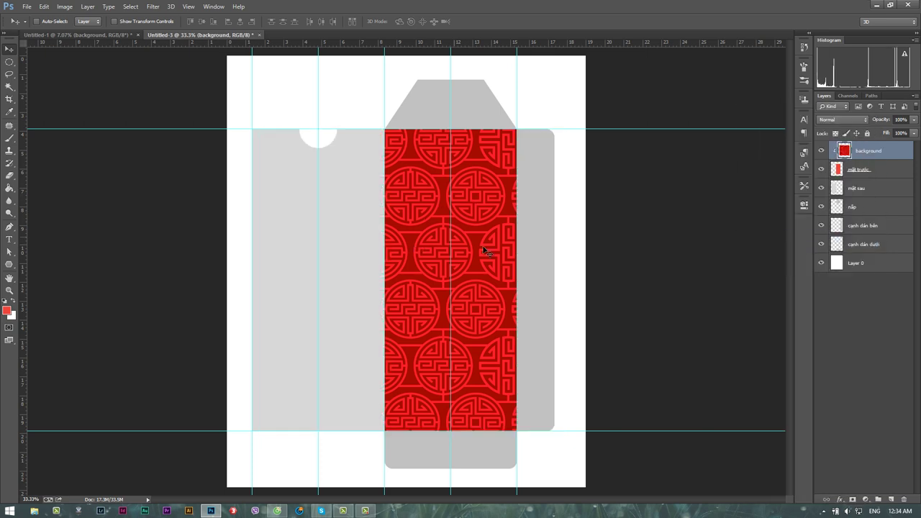
click(820, 151)
click(884, 171)
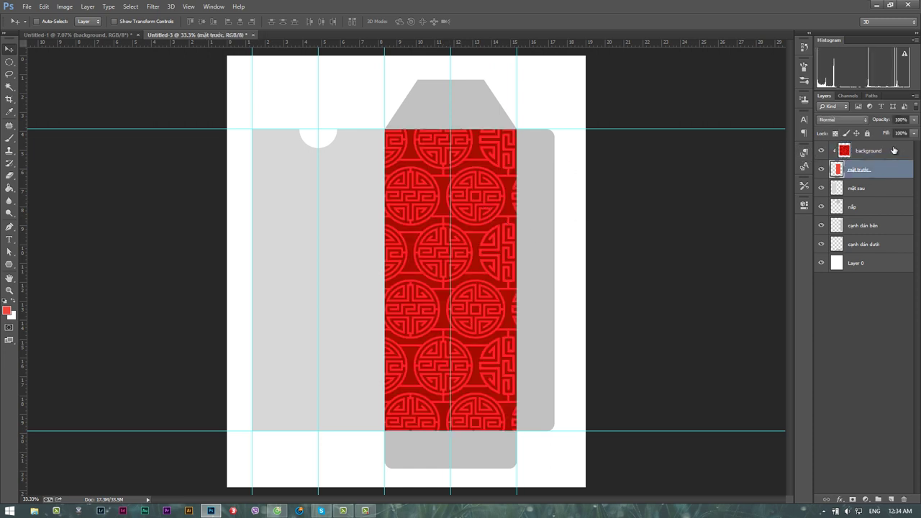
click(895, 151)
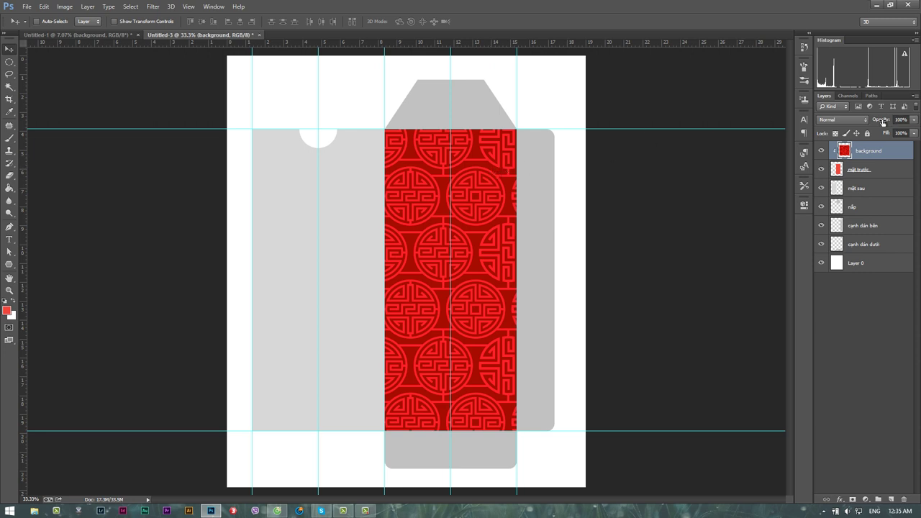
Step: Lower the pattern layer's opacity to 21%
drag(887, 119, 844, 128)
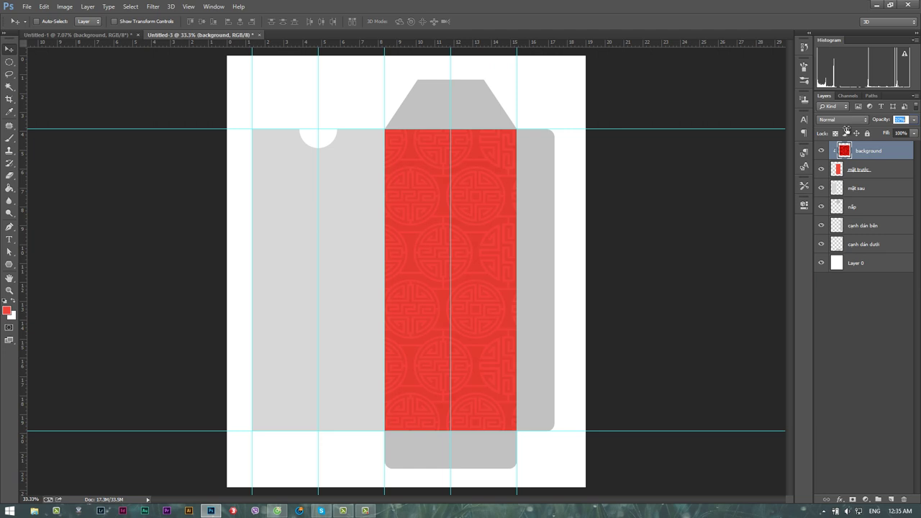
drag(846, 128, 839, 129)
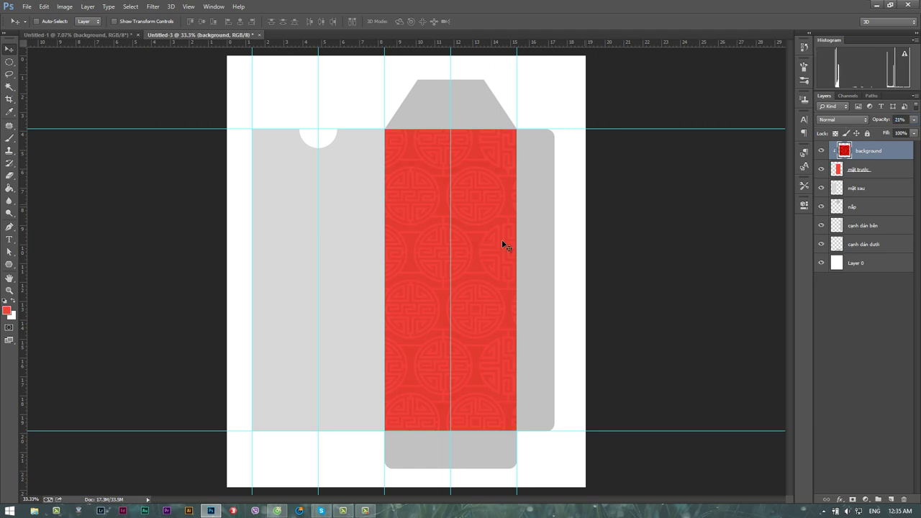
click(8, 290)
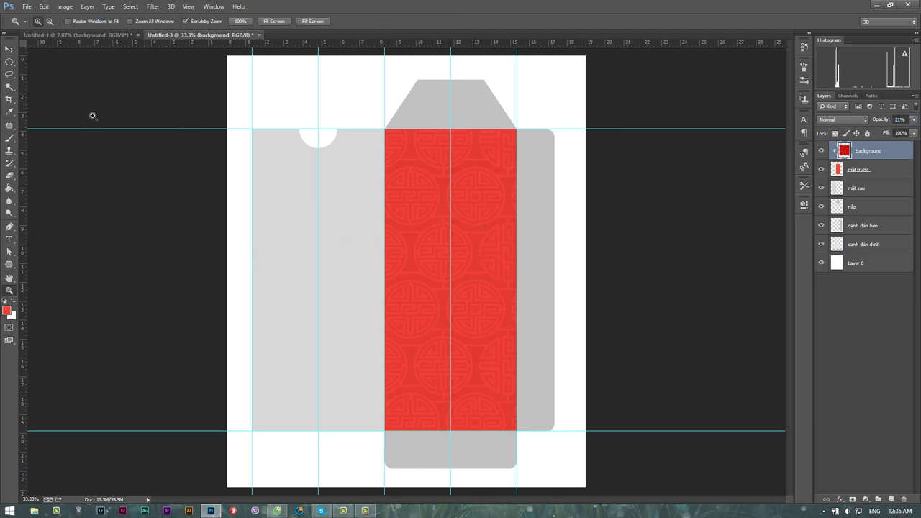
Step: Type 'Tết' near the top of the red panel in the UTM ThuPhap Thien An font
click(9, 240)
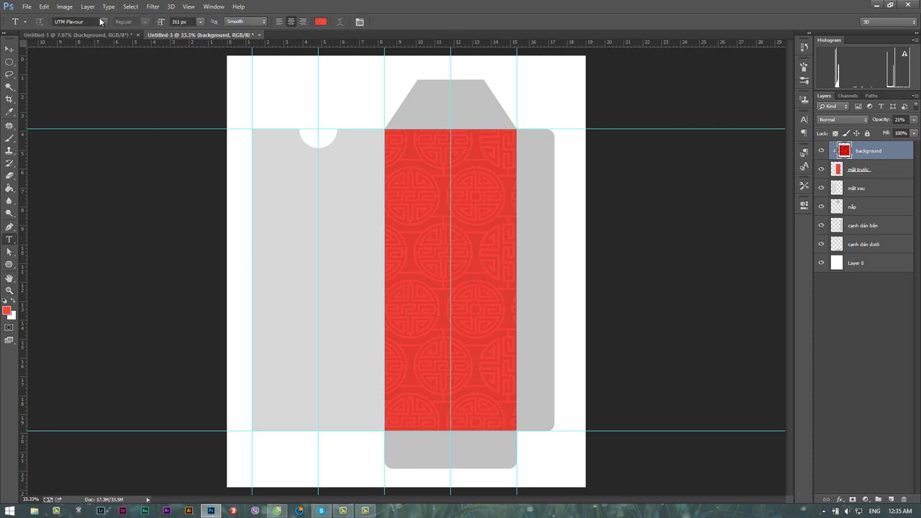
click(102, 21)
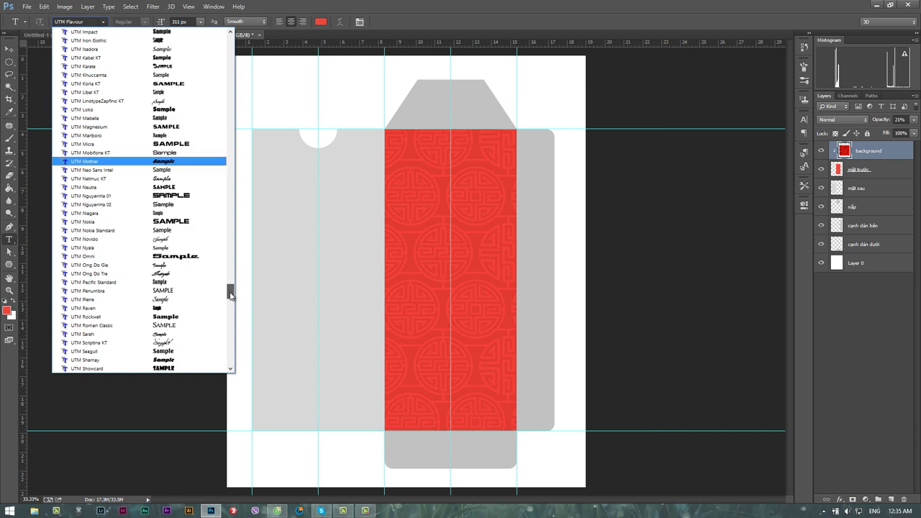
drag(230, 295, 229, 308)
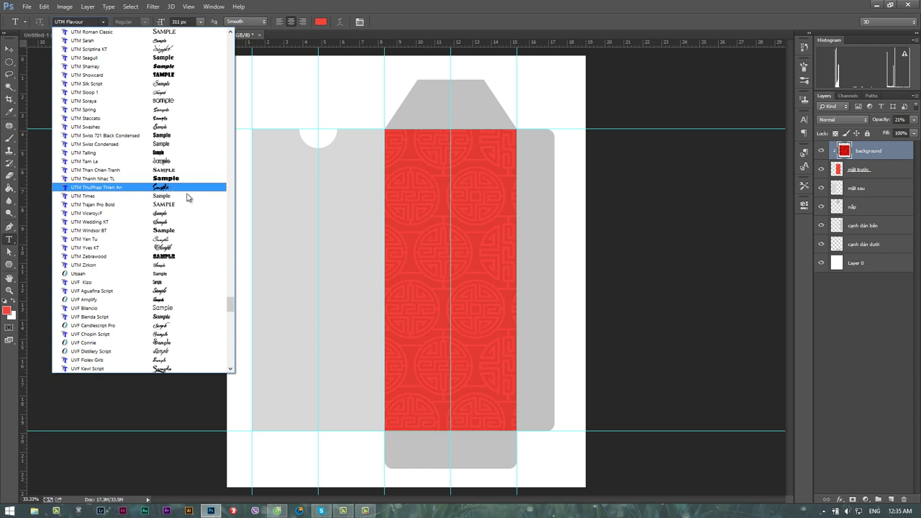
click(176, 188)
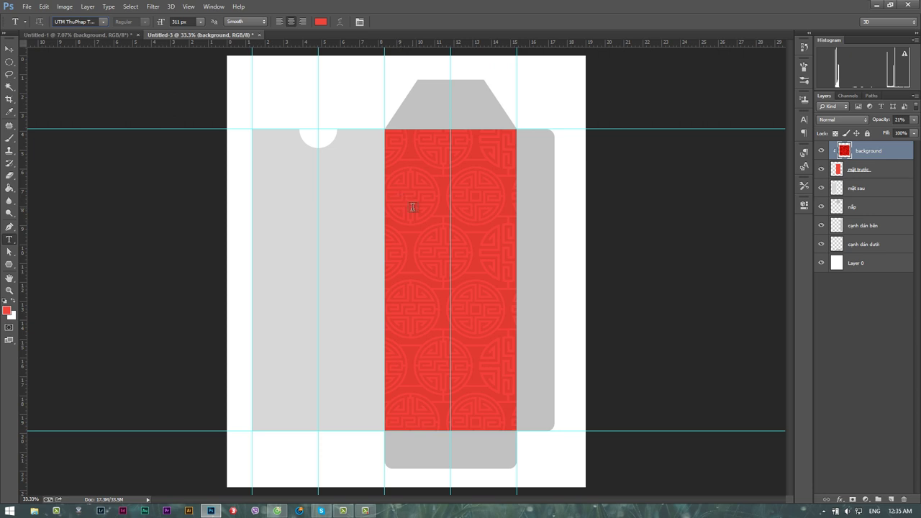
click(413, 207)
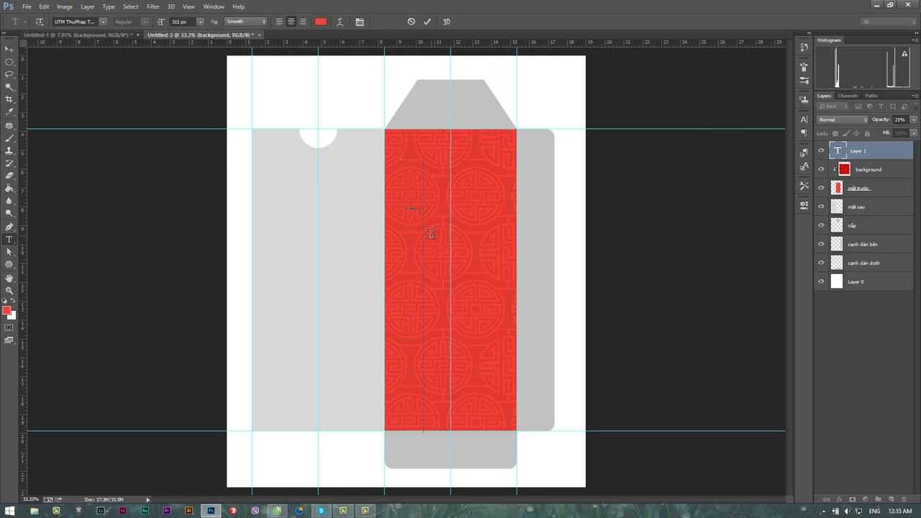
text(L)
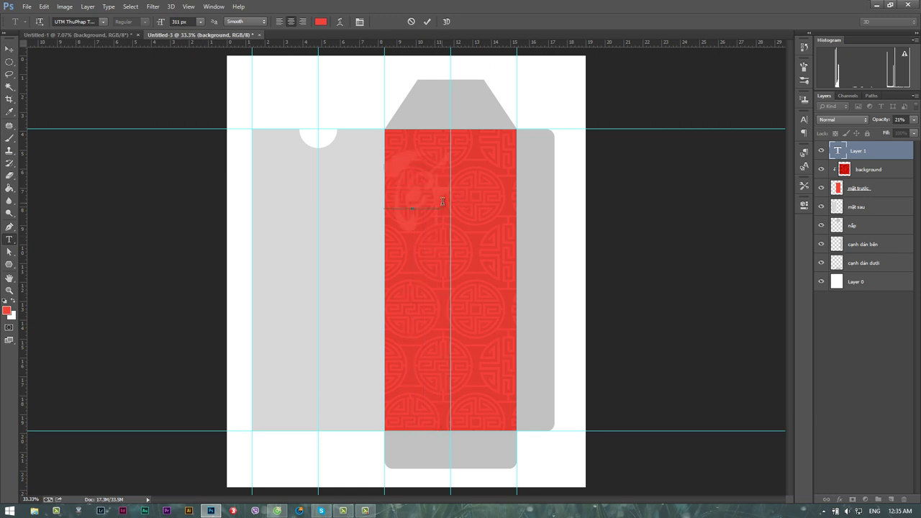
Step: Colour the Tết text bright yellow, commit it, and shift it slightly right
key(ctrl+a)
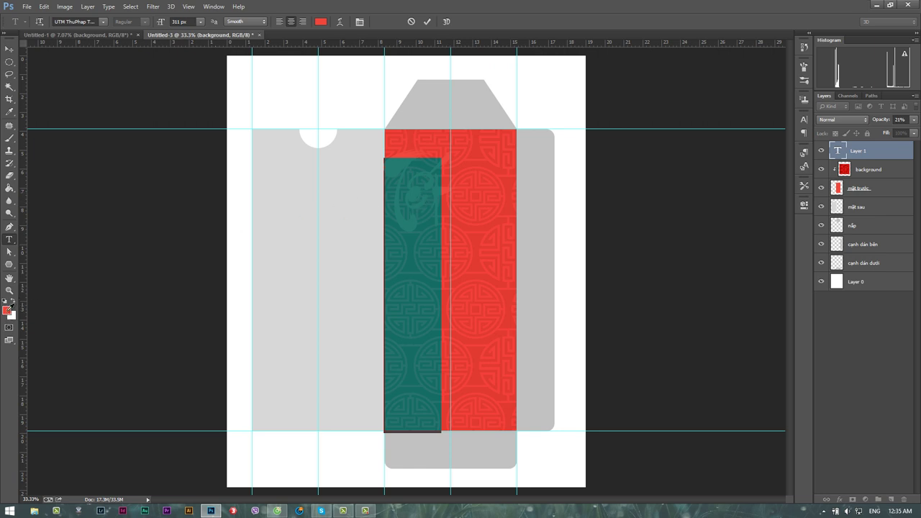
click(7, 309)
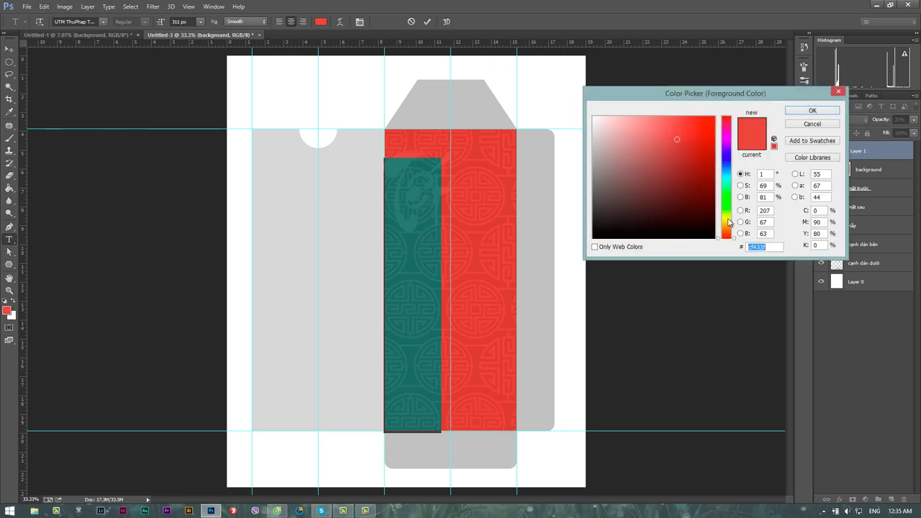
click(728, 219)
drag(697, 138, 715, 116)
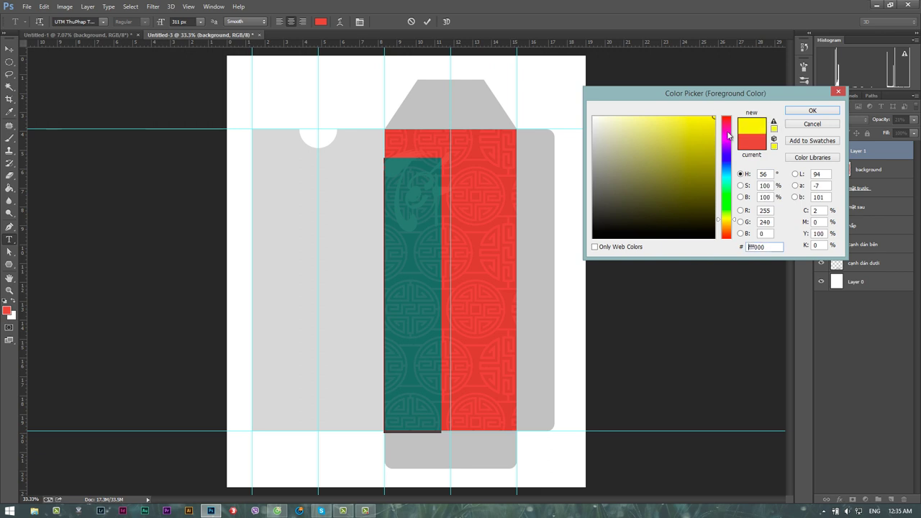
click(812, 111)
key(ctrl+h)
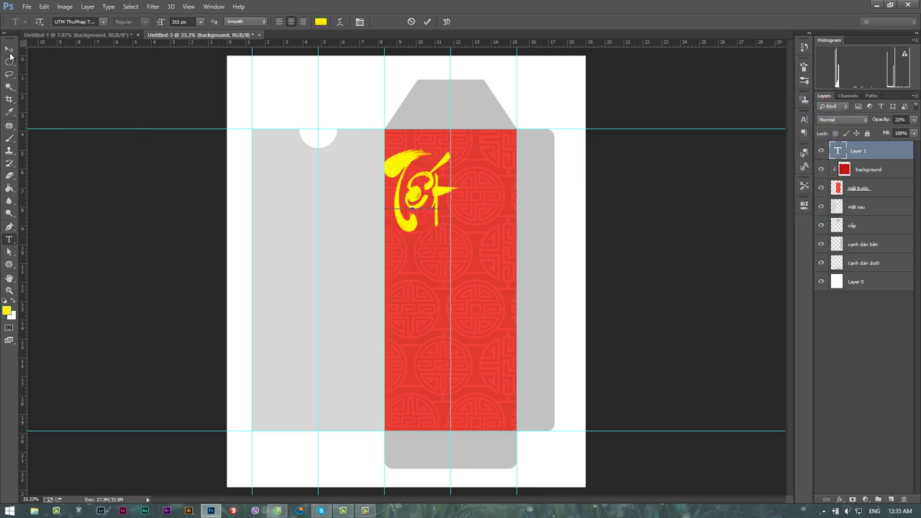
click(9, 49)
mouse_move(419, 199)
mouse_down()
mouse_move(455, 195)
mouse_move(437, 197)
mouse_move(447, 232)
mouse_up()
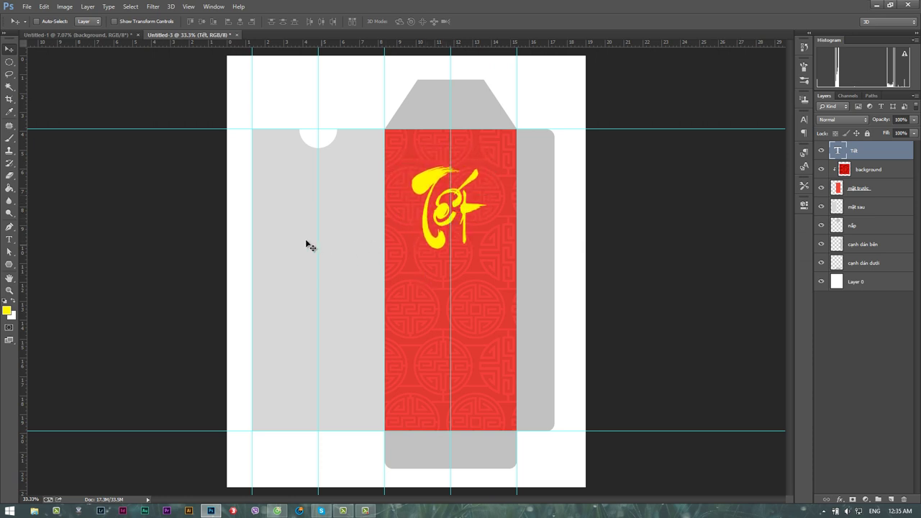
Step: Set the type size to 72 px and delete an accidental empty text layer
click(10, 239)
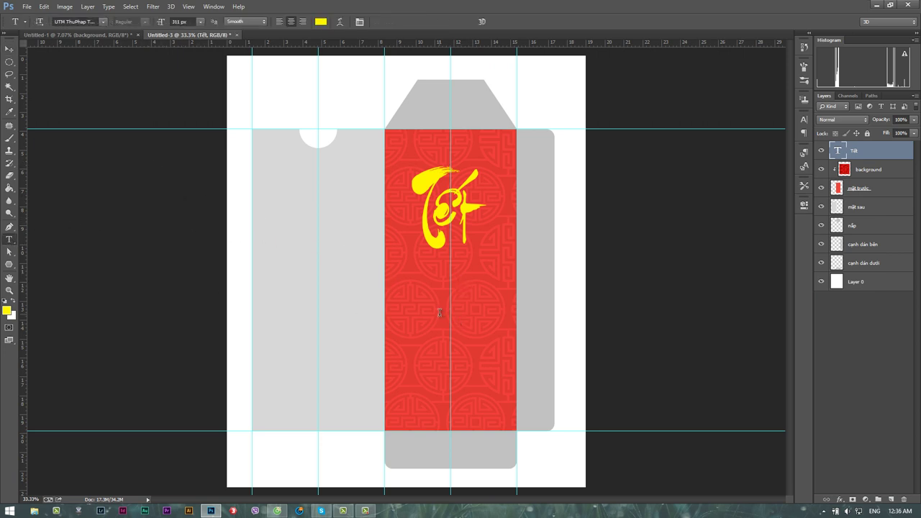
click(200, 21)
click(200, 184)
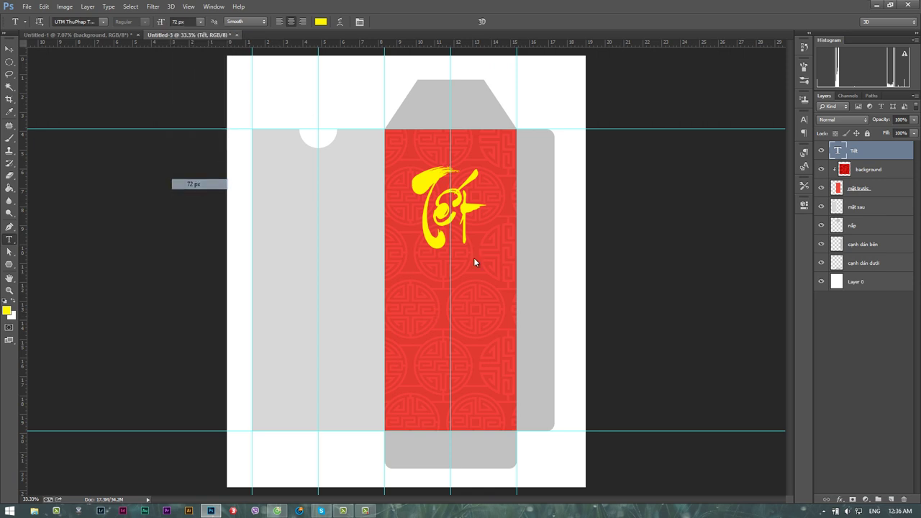
click(426, 289)
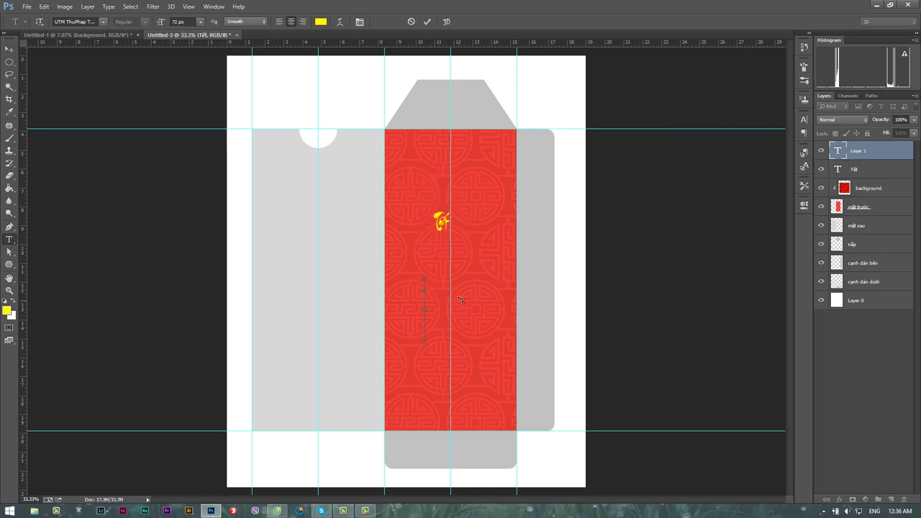
click(891, 152)
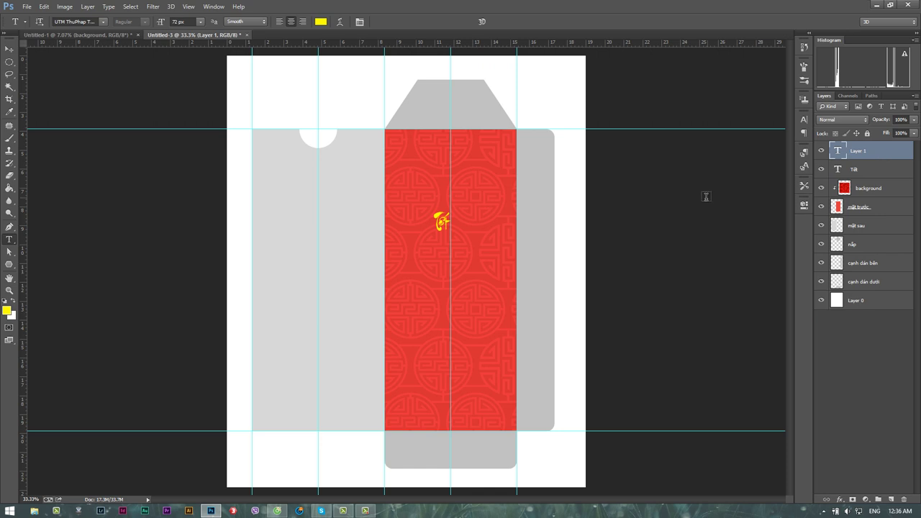
key(Delete)
Step: Enlarge the Tết text to 400 px and start a new text layer on the grey left panel
double_click(440, 222)
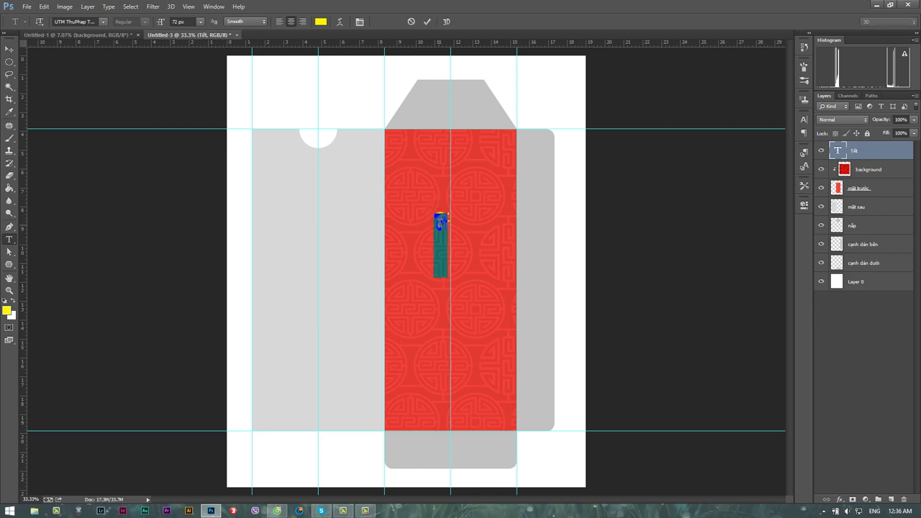
click(164, 22)
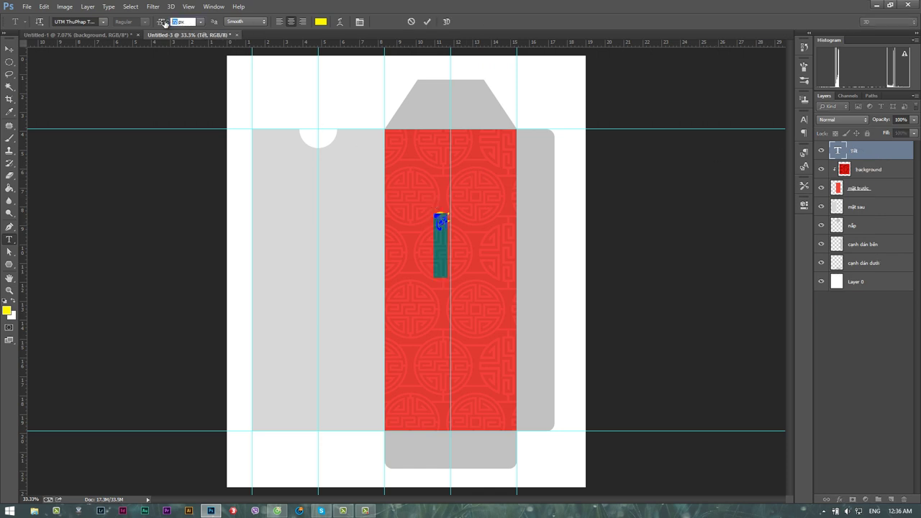
text(400)
key(Return)
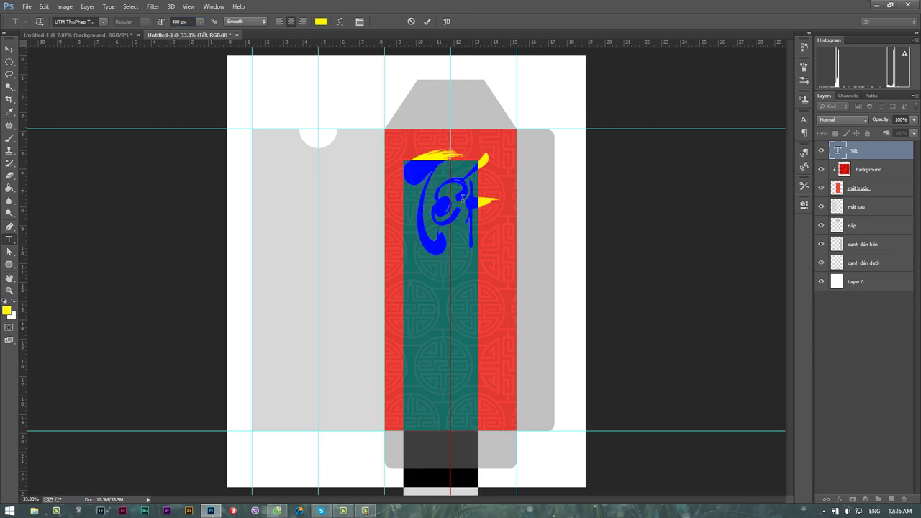
click(10, 48)
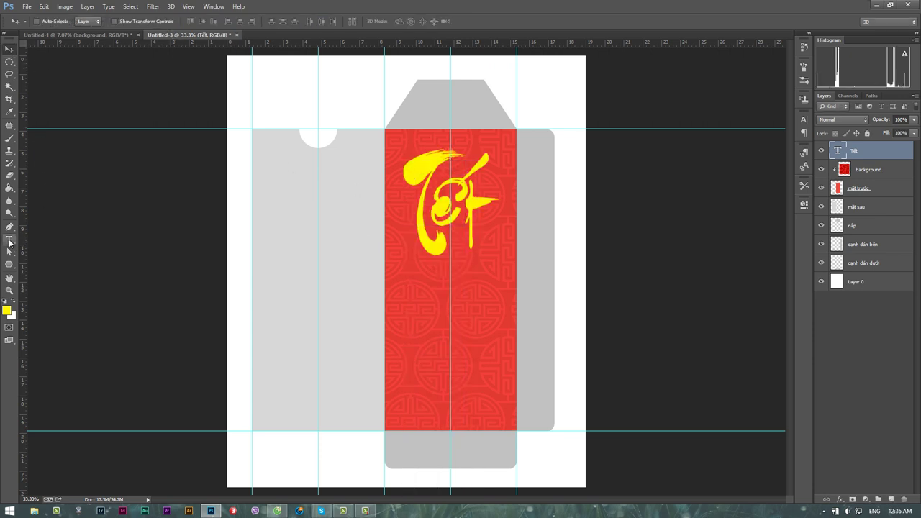
click(9, 240)
click(297, 206)
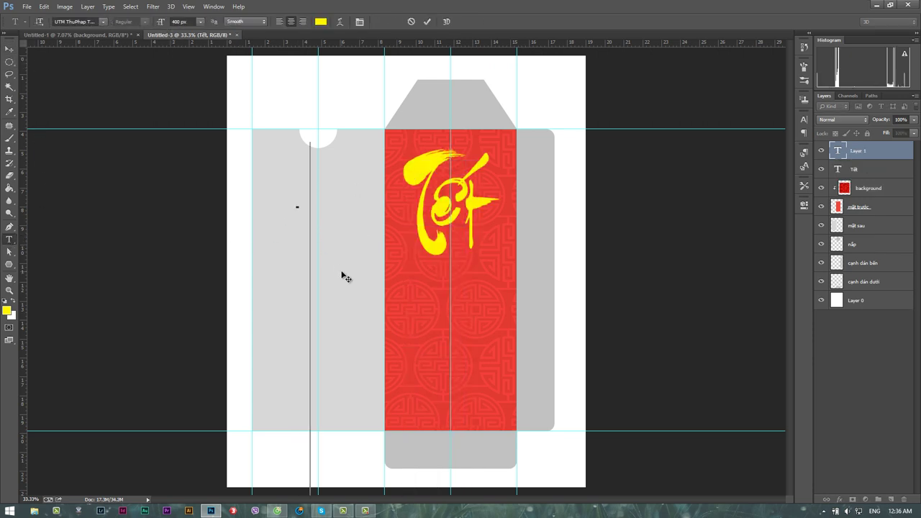
Step: Type the 'cái con' caption at 72 px and place it below Tết on the red panel
text(cái con)
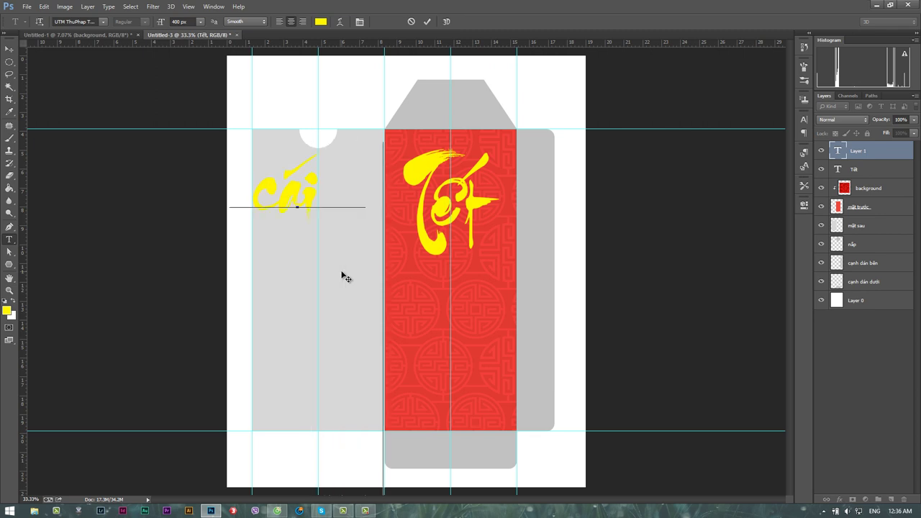
click(351, 187)
double_click(351, 187)
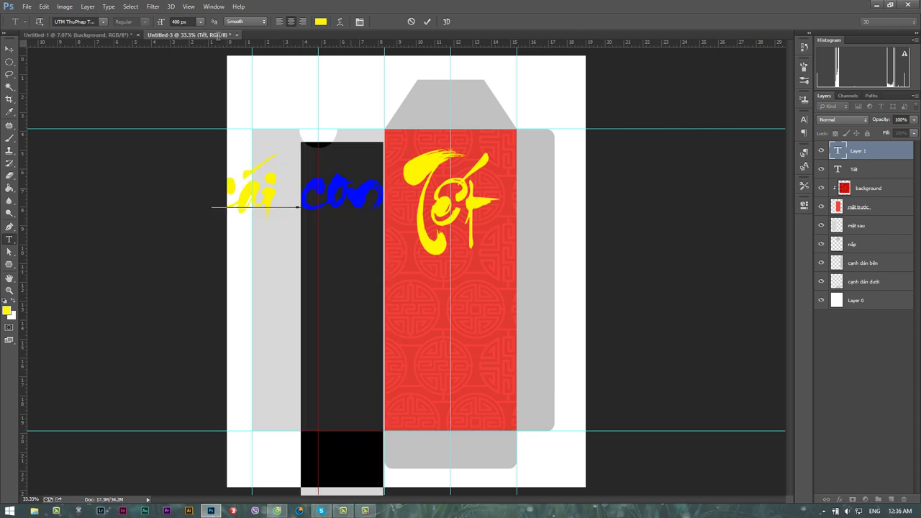
key(ctrl+a)
click(201, 21)
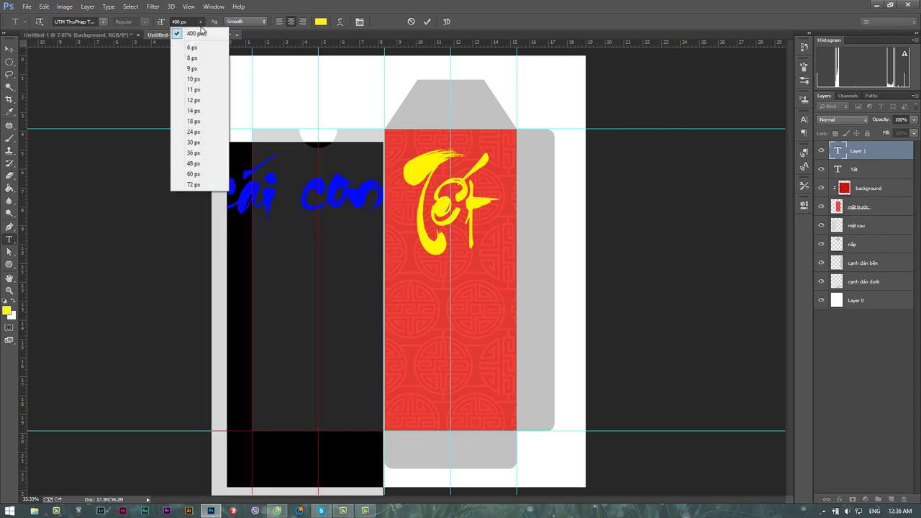
click(194, 184)
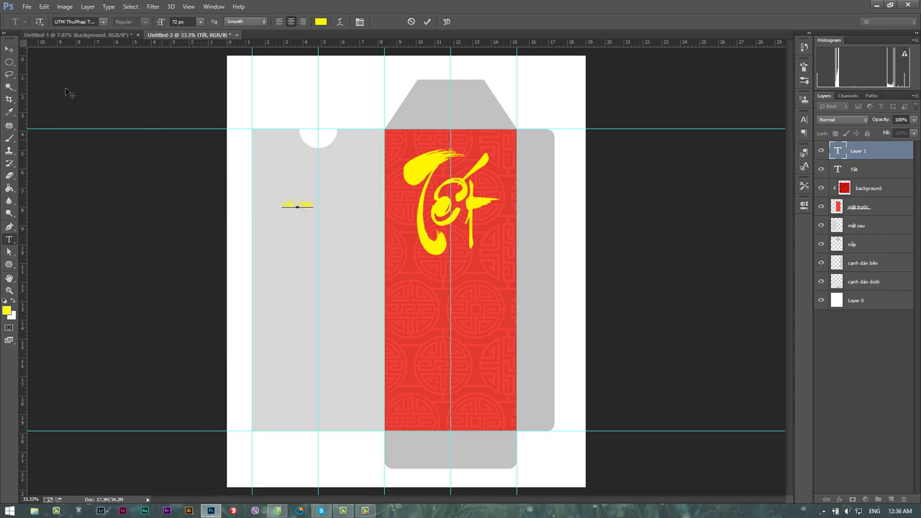
click(9, 49)
drag(294, 216, 487, 224)
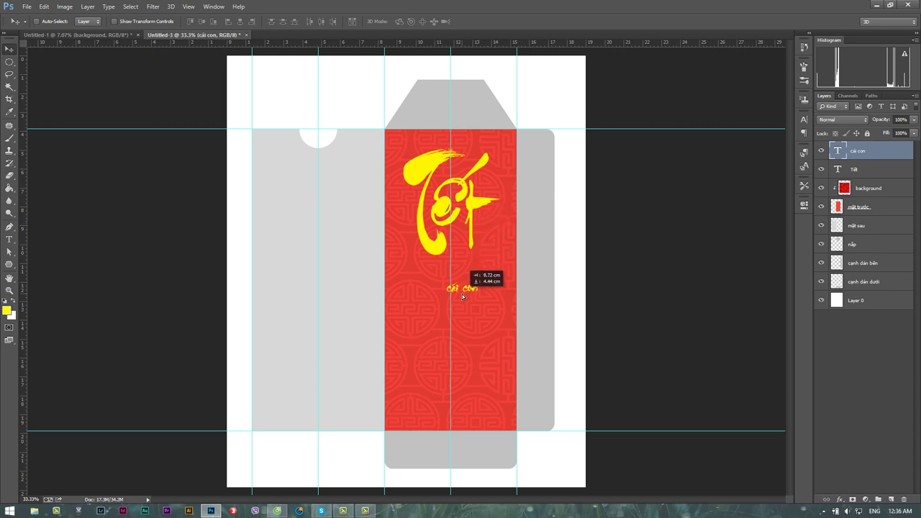
drag(486, 224, 457, 290)
Step: Add a second caption line and move the caption beside the lower right of Tết
click(8, 242)
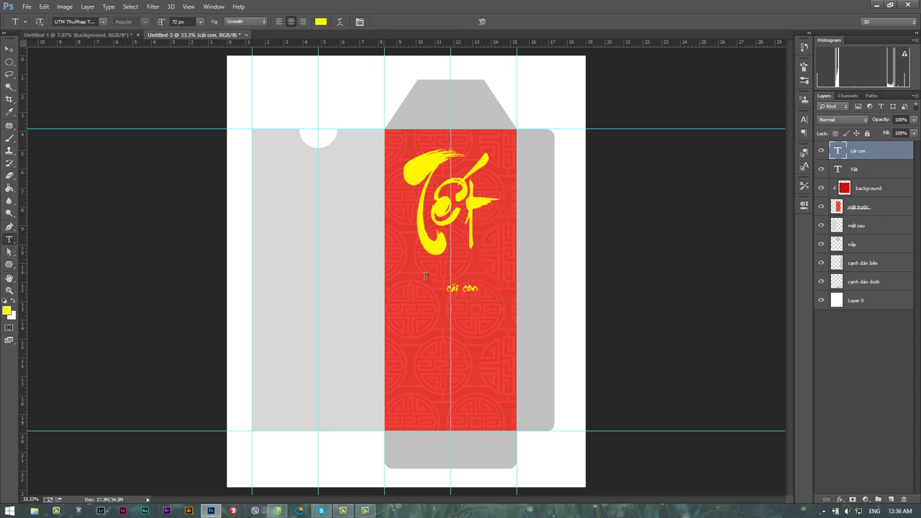
click(468, 288)
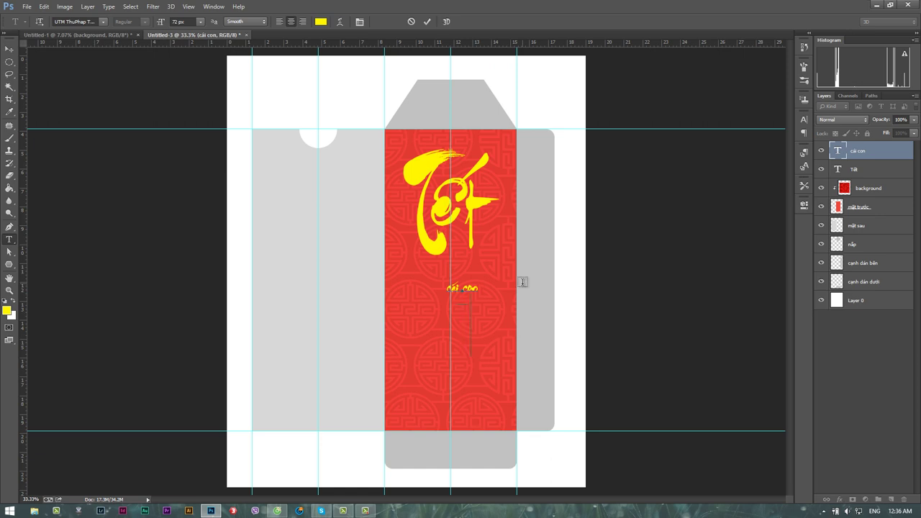
text(Tết)
click(9, 48)
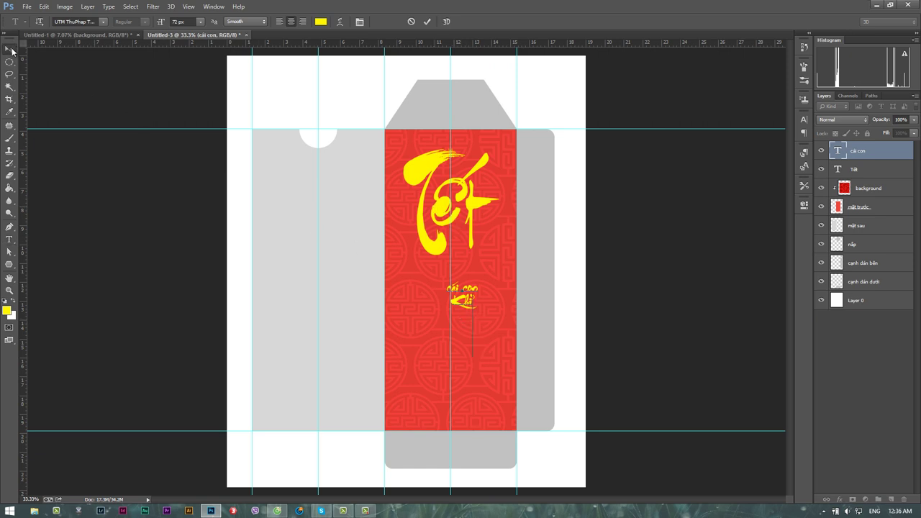
drag(468, 311, 499, 238)
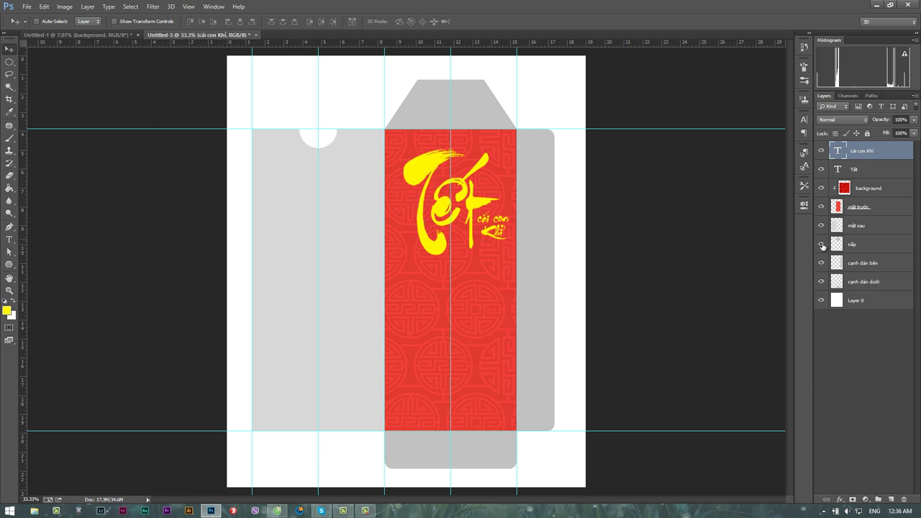
shift+click(878, 170)
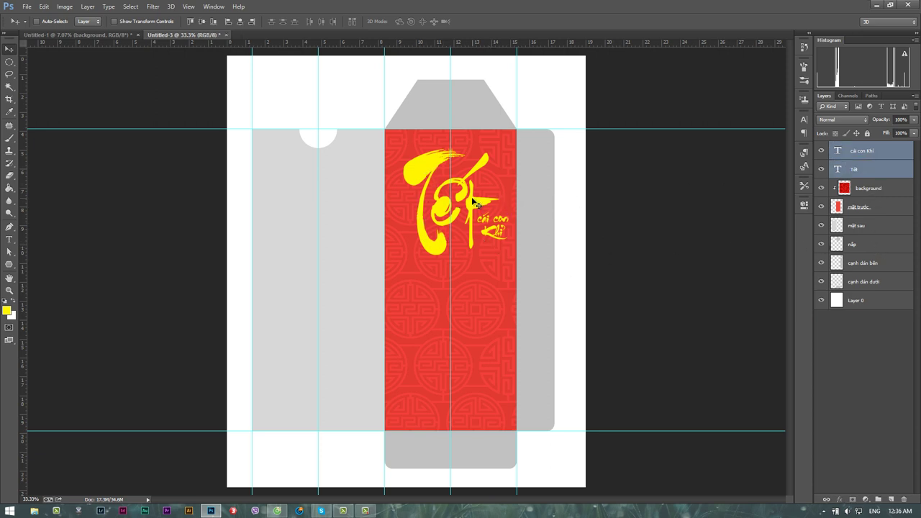
drag(470, 202, 465, 201)
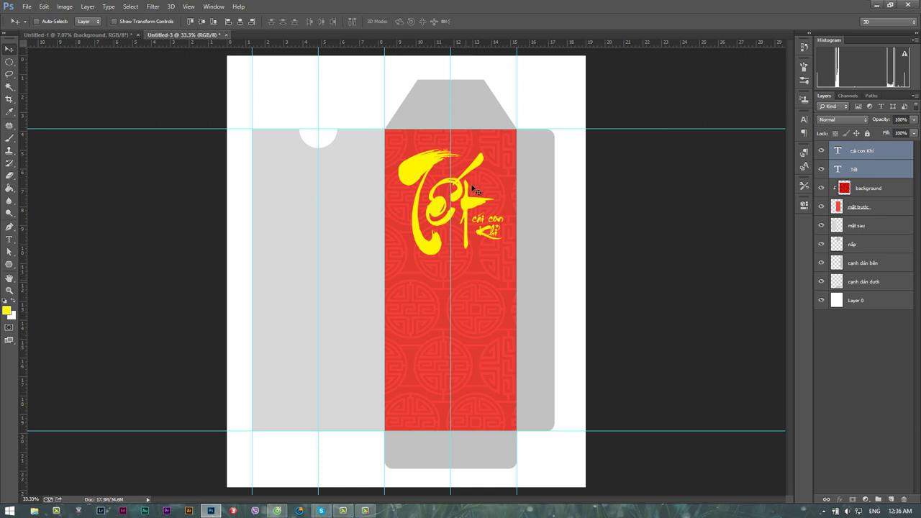
key(z)
drag(443, 250, 471, 283)
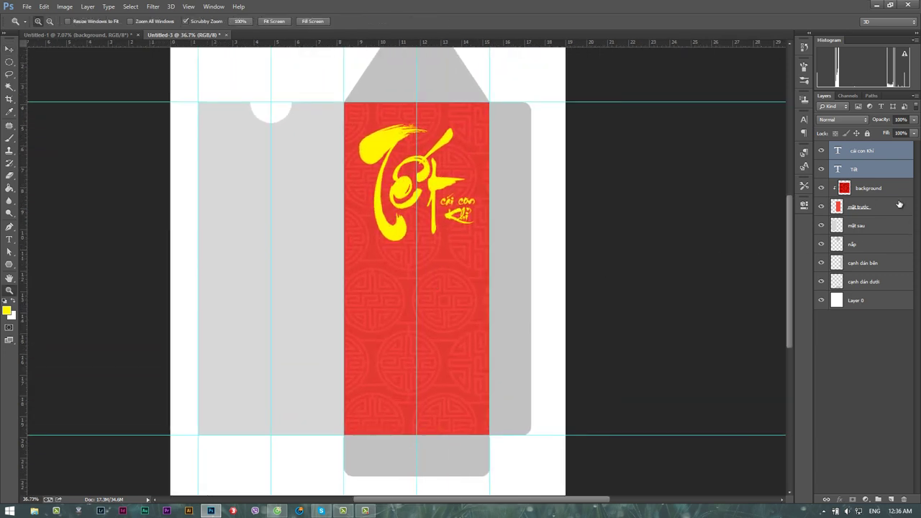
click(899, 190)
click(880, 121)
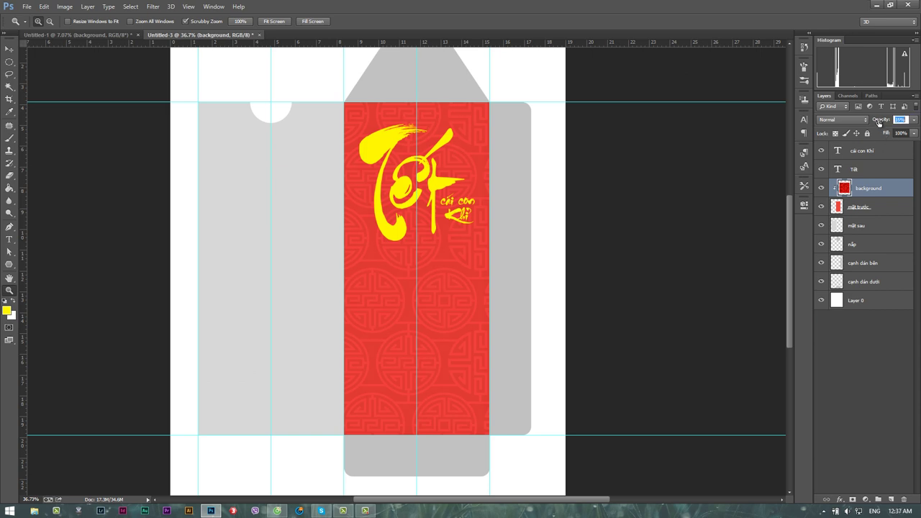
key(Return)
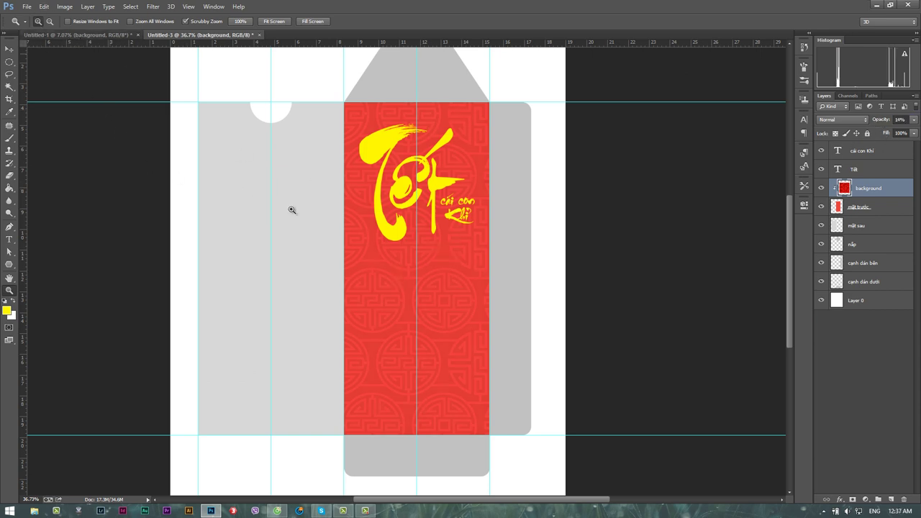
Step: Browse the Chinese background pattern image results in Cốc Cốc
click(281, 511)
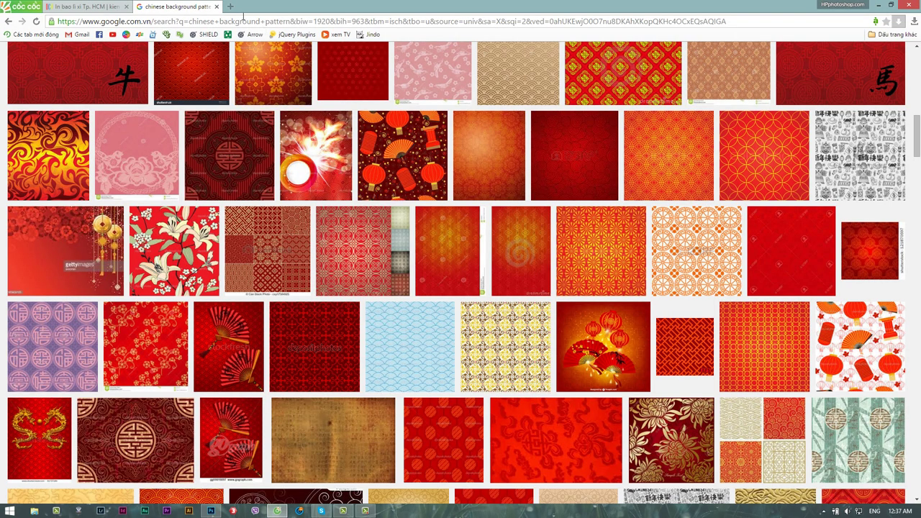
scroll(279, 184, down, 5)
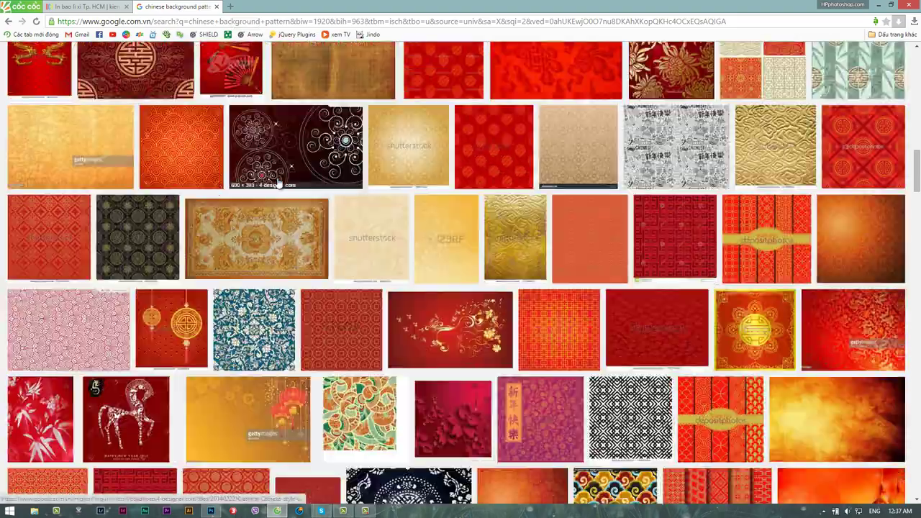
scroll(279, 184, up, 3)
scroll(279, 184, up, 10)
scroll(279, 183, up, 10)
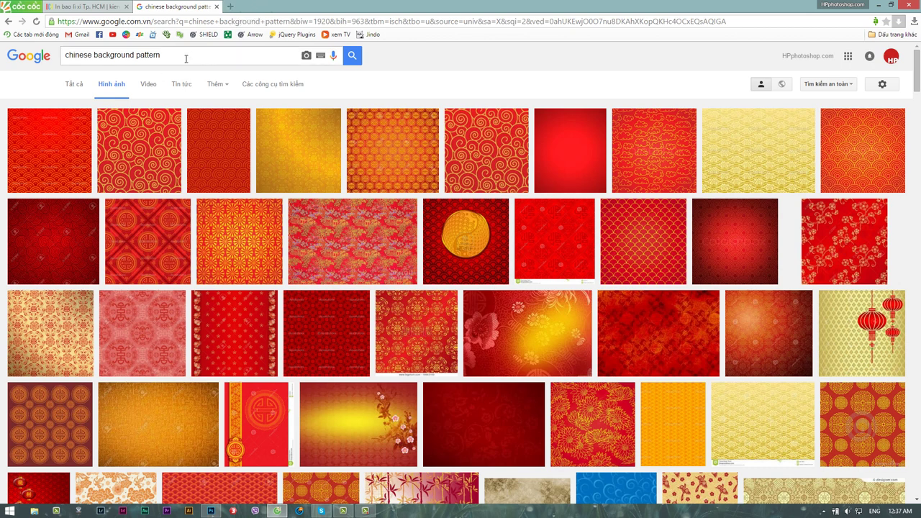
Step: Search Google Images for 'monkey vector', then return to the monkey 2016 document in Photoshop
drag(193, 57, 65, 56)
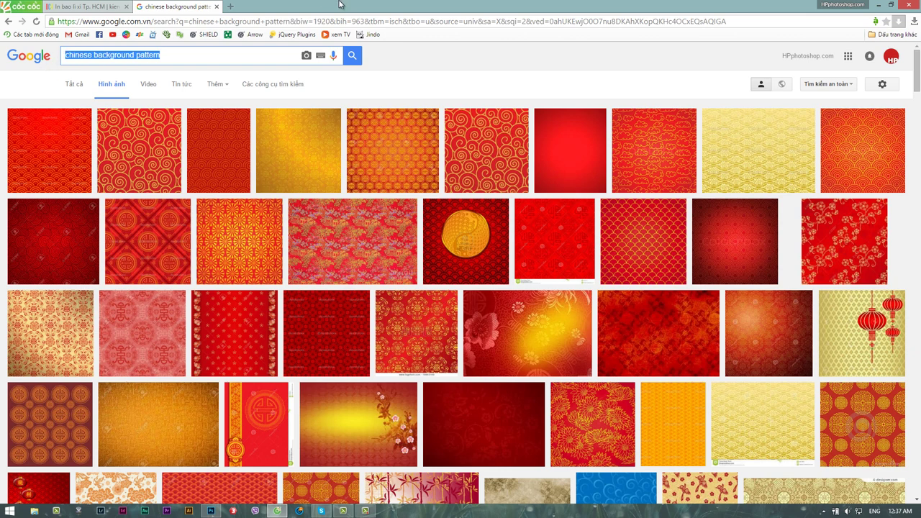
text(mo)
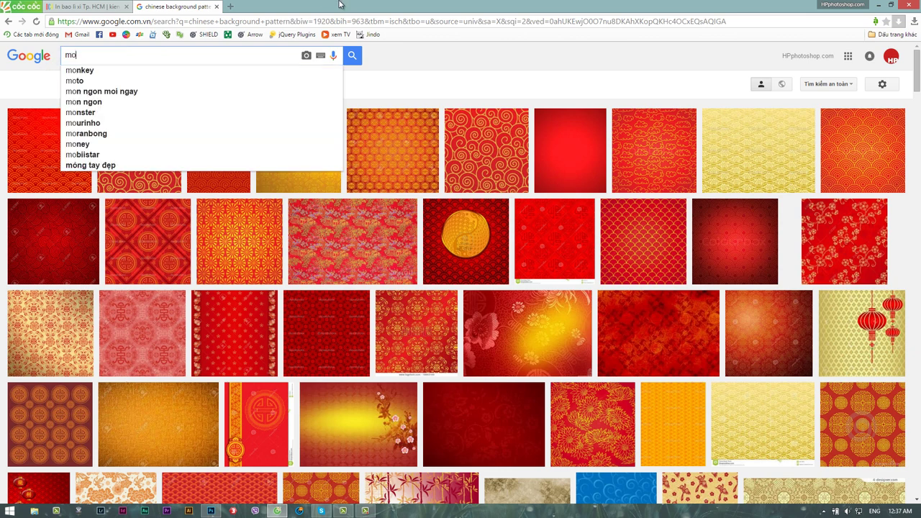
text(nkey)
key(BackSpace)
key(BackSpace)
key(BackSpace)
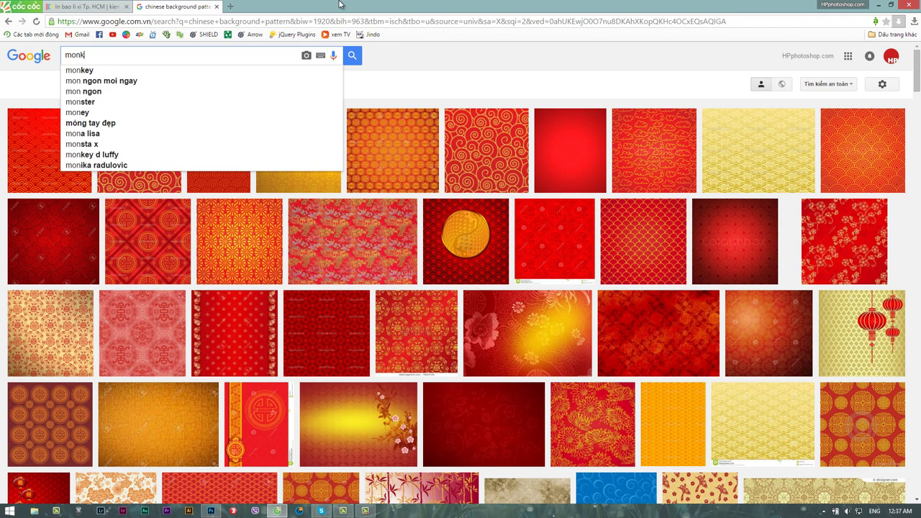
text(ey vect)
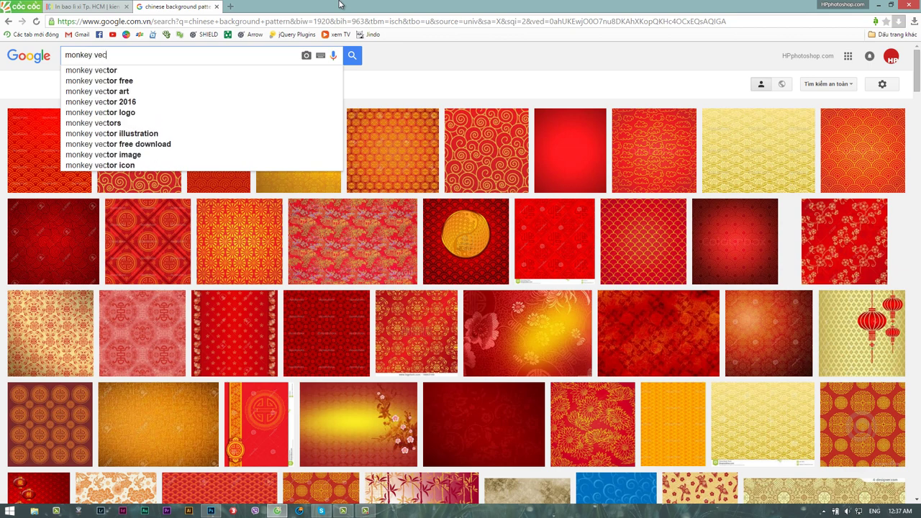
text(or)
key(Return)
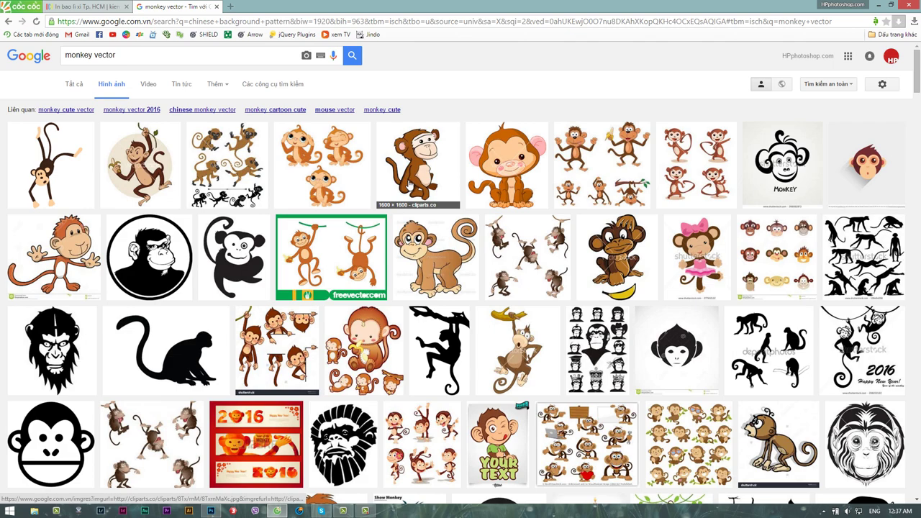
scroll(103, 360, down, 3)
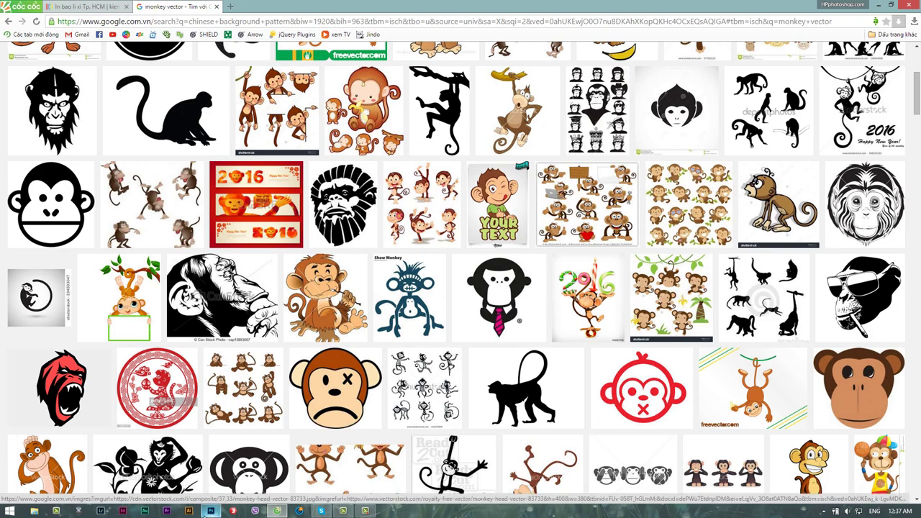
mouse_move(211, 511)
click(210, 464)
click(106, 36)
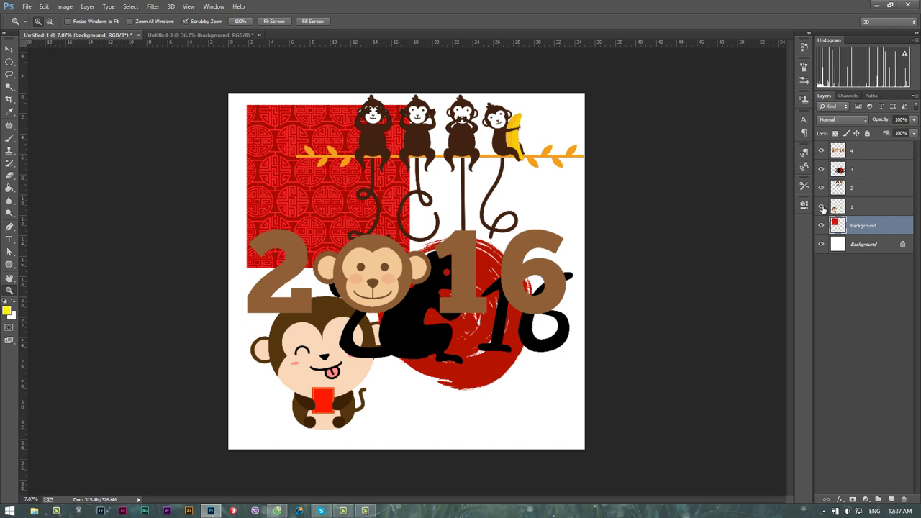
Step: Find the cheeky monkey's layer and drag it into the envelope document
click(822, 208)
click(822, 208)
click(869, 208)
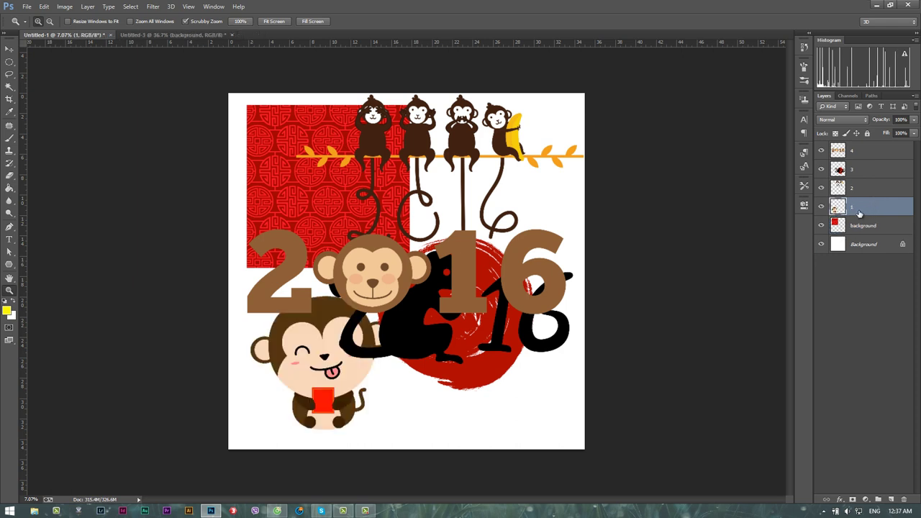
click(9, 49)
mouse_move(308, 364)
mouse_down()
mouse_move(178, 37)
mouse_move(407, 338)
mouse_up()
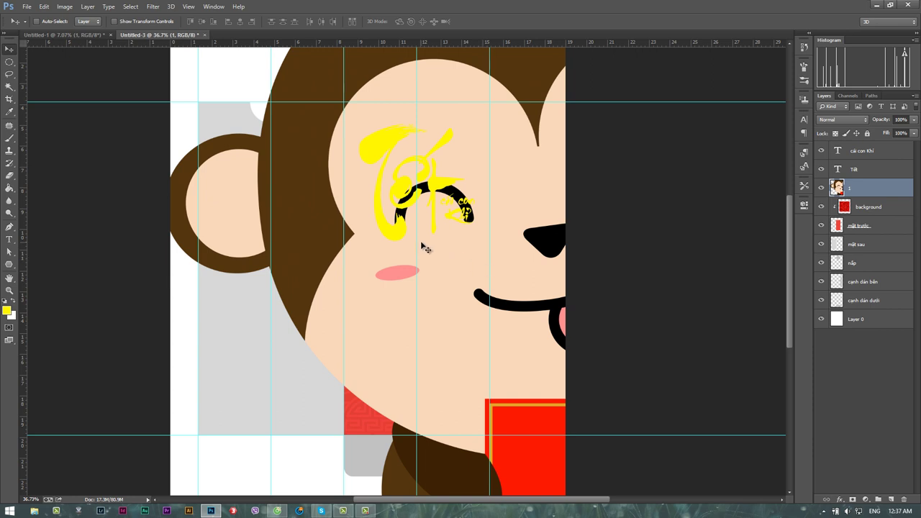
Step: Scale the monkey down to about 15% and zoom in on the envelope
key(ctrl+t)
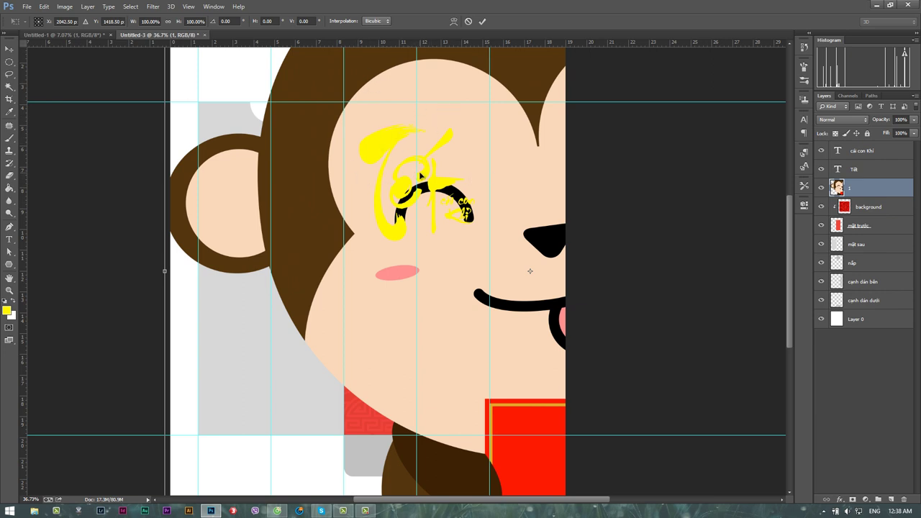
scroll(420, 174, down, 1)
scroll(418, 172, down, 3)
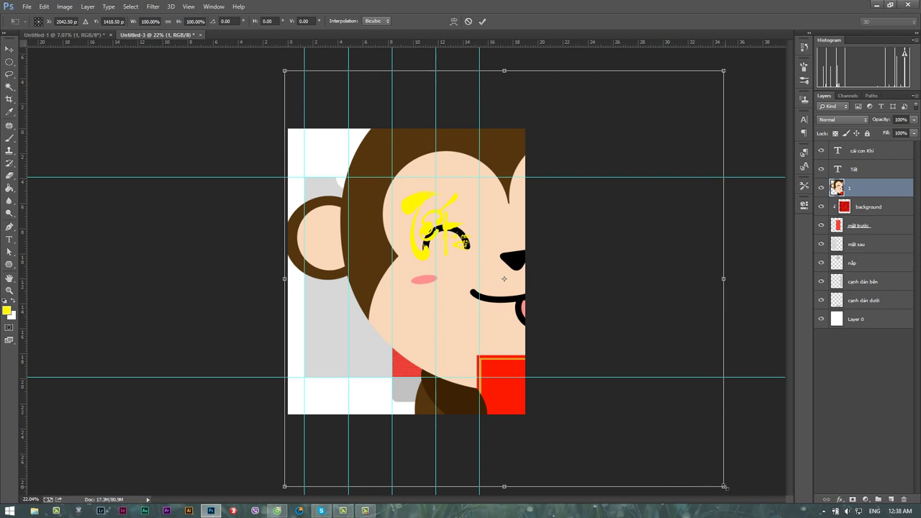
mouse_move(724, 487)
mouse_down()
mouse_move(350, 127)
mouse_move(458, 346)
mouse_move(446, 344)
mouse_up()
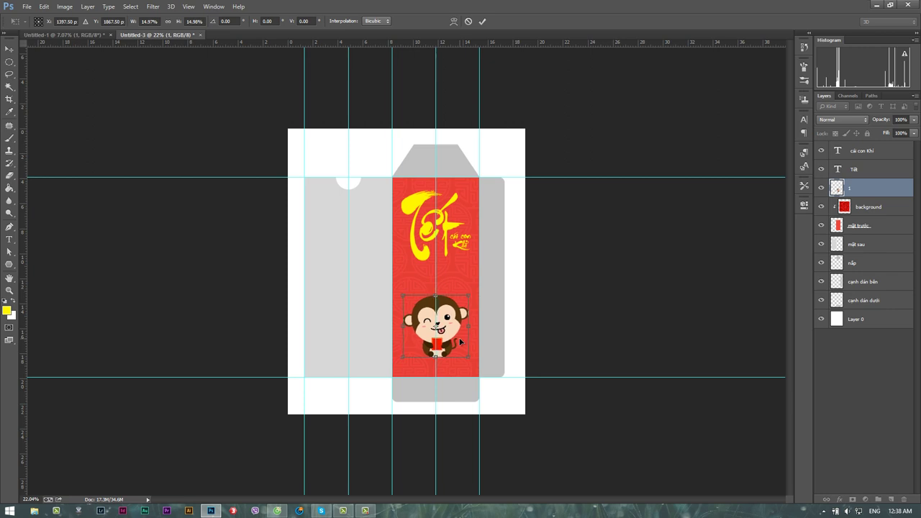
key(Return)
key(z)
click(447, 314)
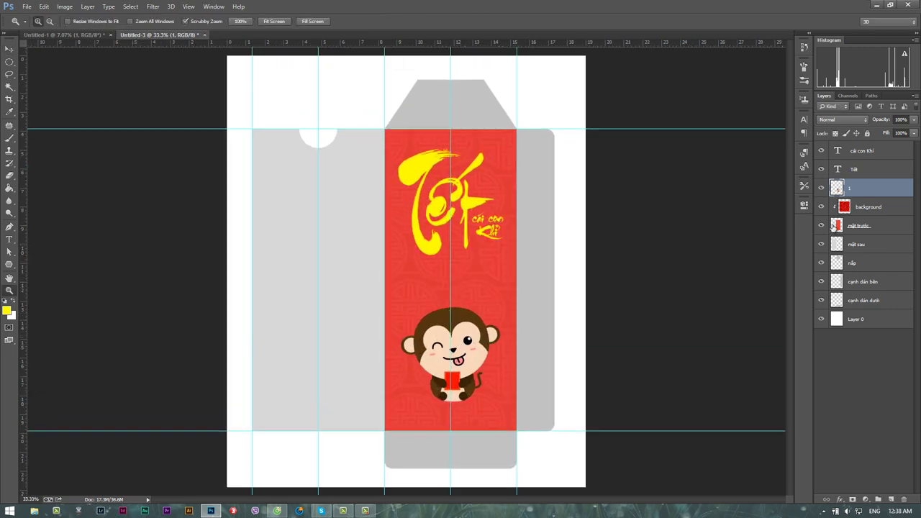
Step: Lower the Tết and cái con Khỉ text and nudge the monkey slightly up
click(880, 160)
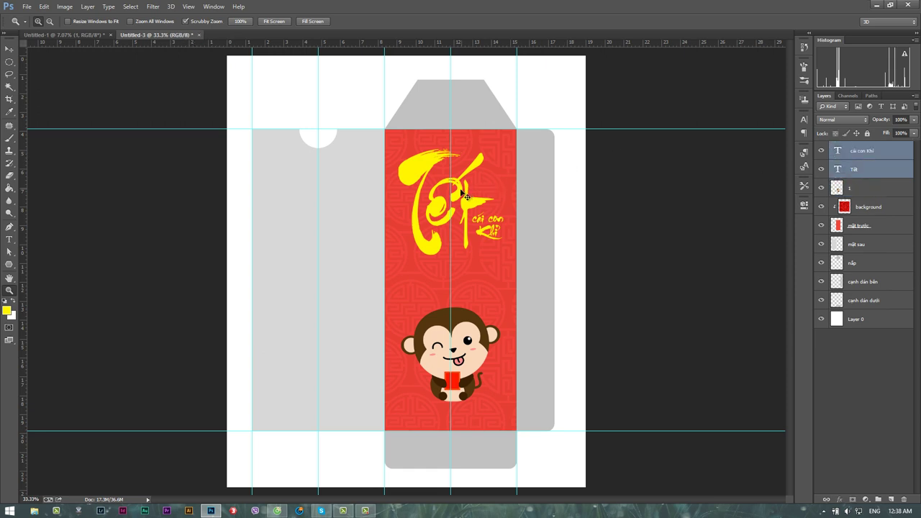
drag(461, 193, 461, 221)
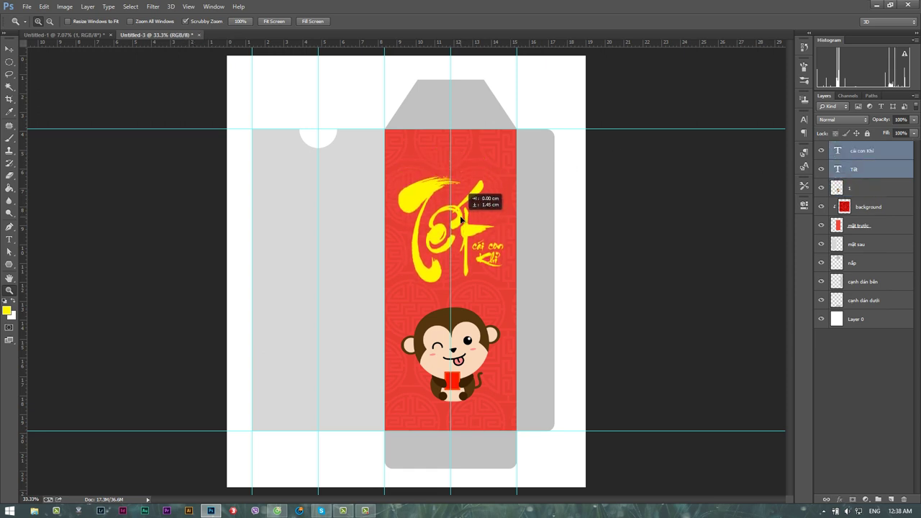
drag(467, 340, 468, 328)
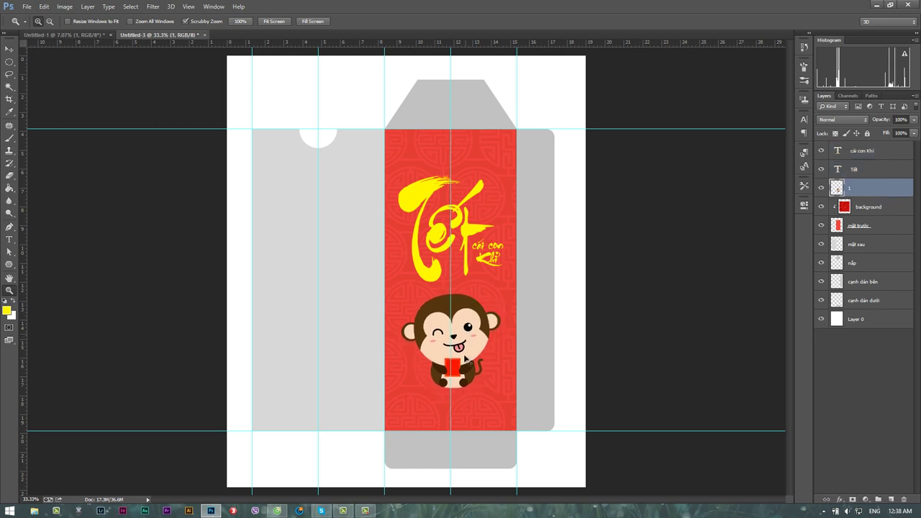
click(10, 240)
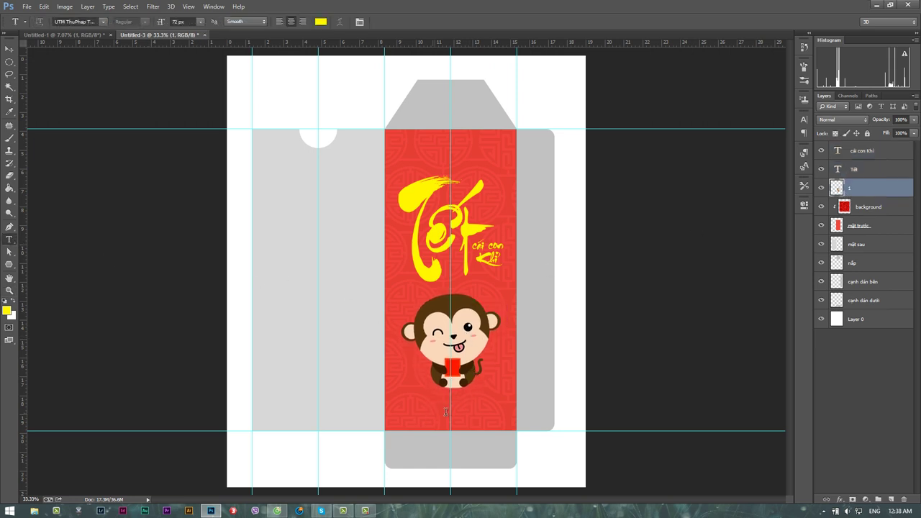
Step: Create the yellow 2016 text layer and set its font to UTM Staccato
click(9, 47)
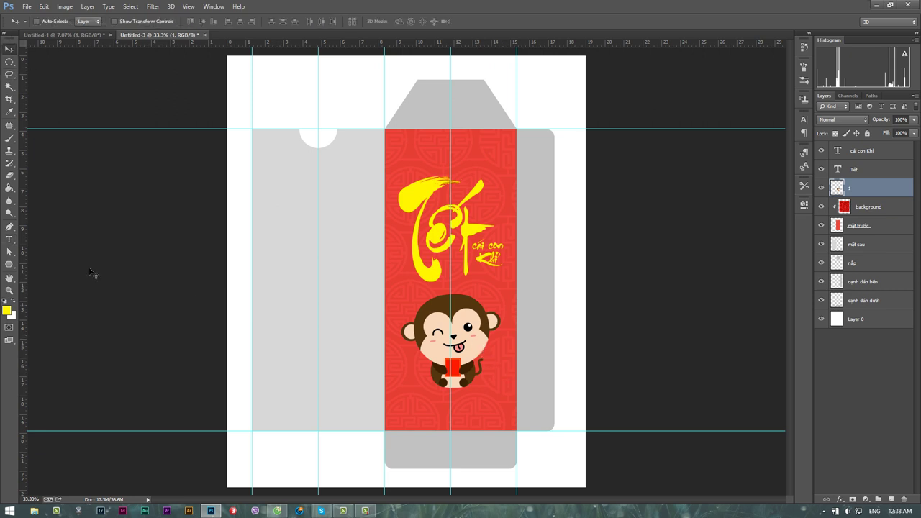
click(10, 240)
click(318, 374)
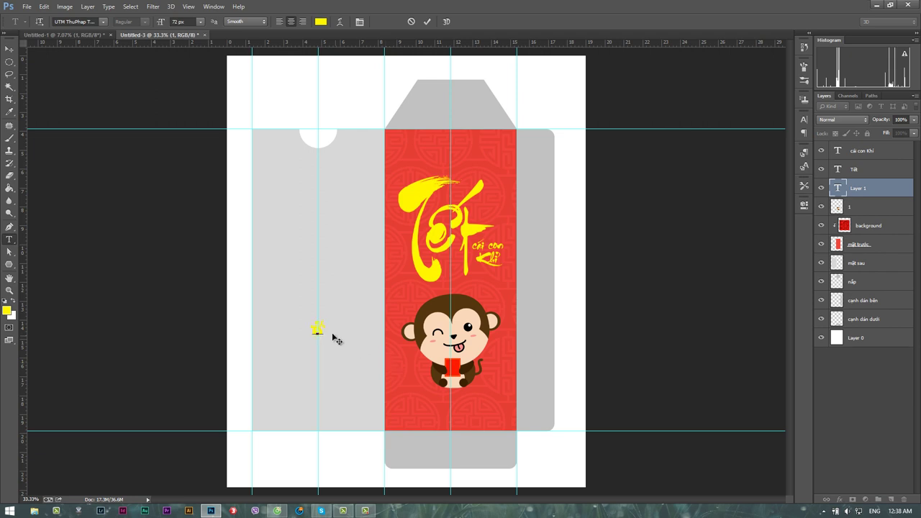
drag(325, 327, 282, 329)
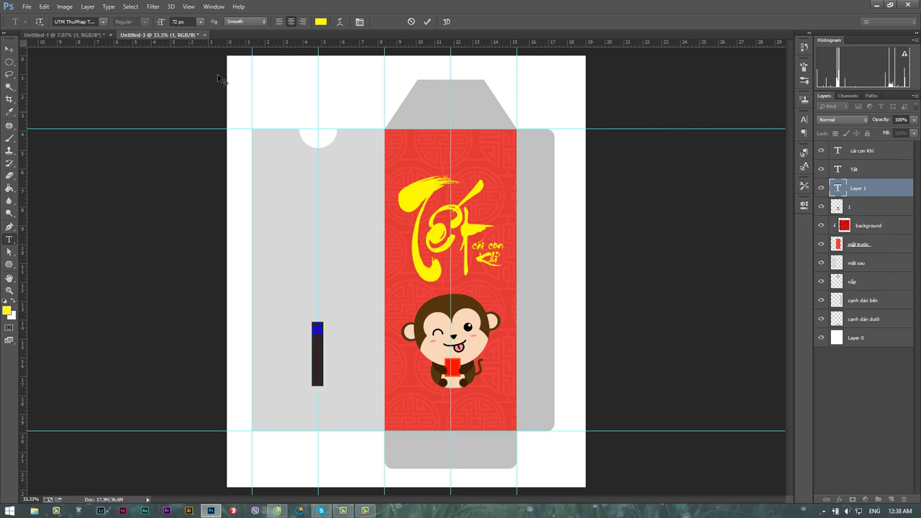
click(102, 22)
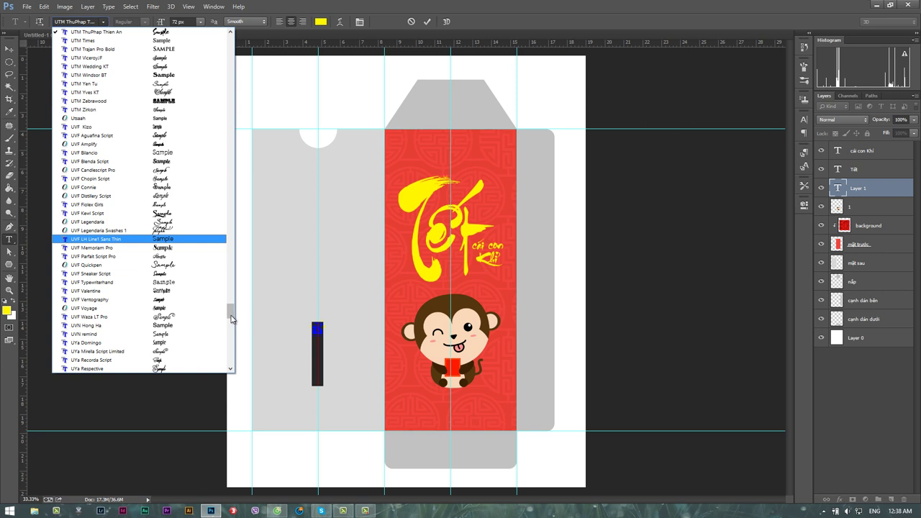
drag(231, 308, 230, 297)
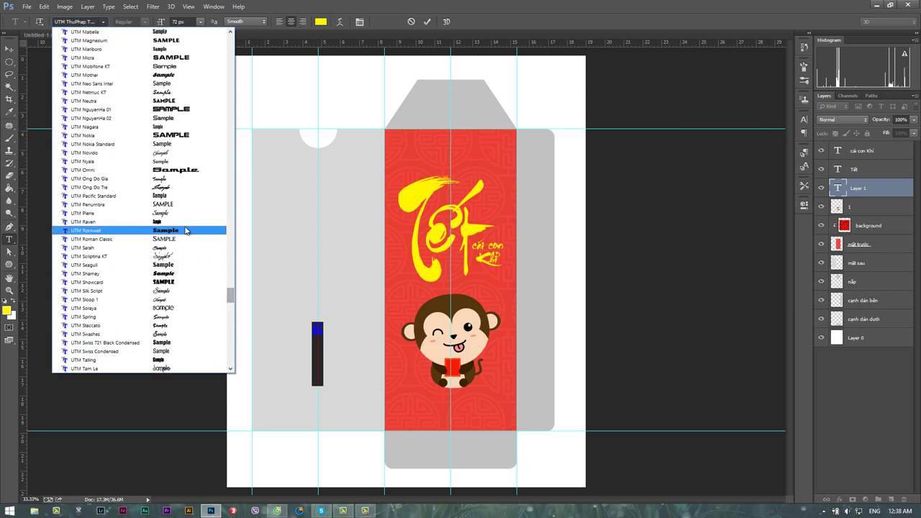
click(175, 214)
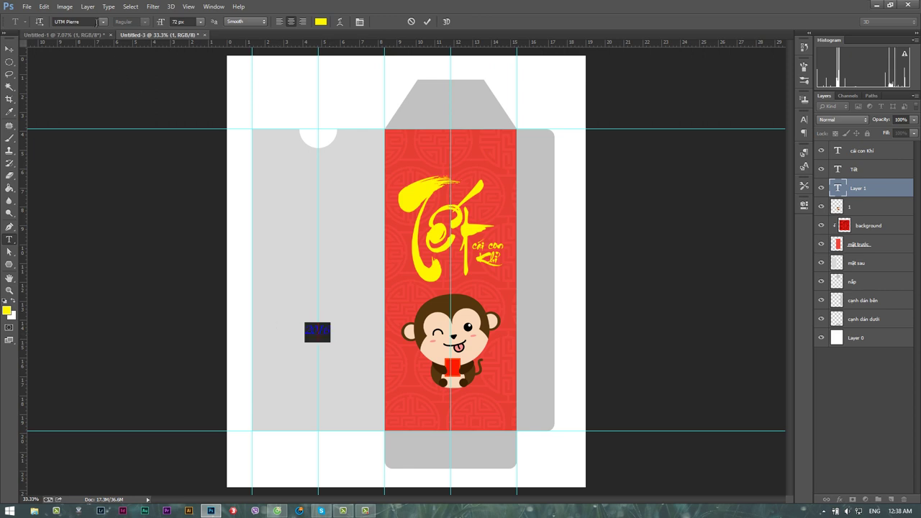
click(103, 22)
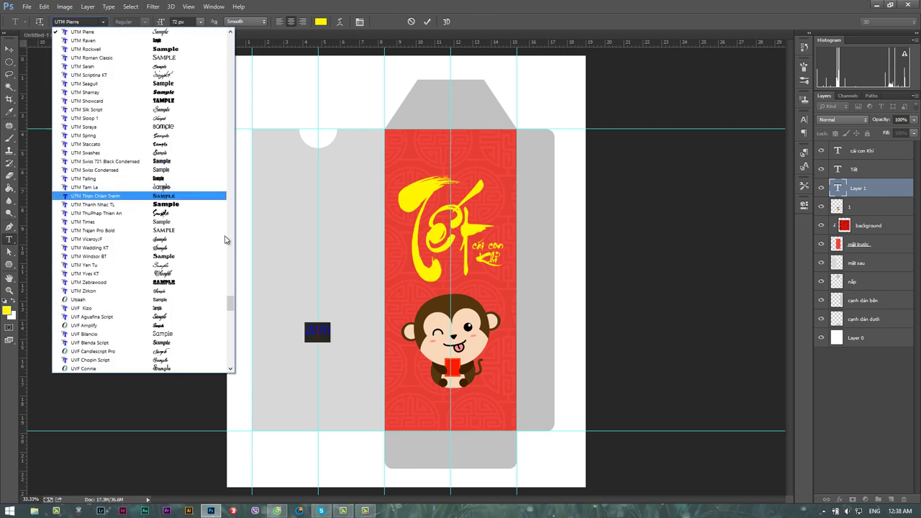
click(170, 144)
Step: Move the 2016 text to the bottom of the red panel and enlarge it to 160 px
click(333, 345)
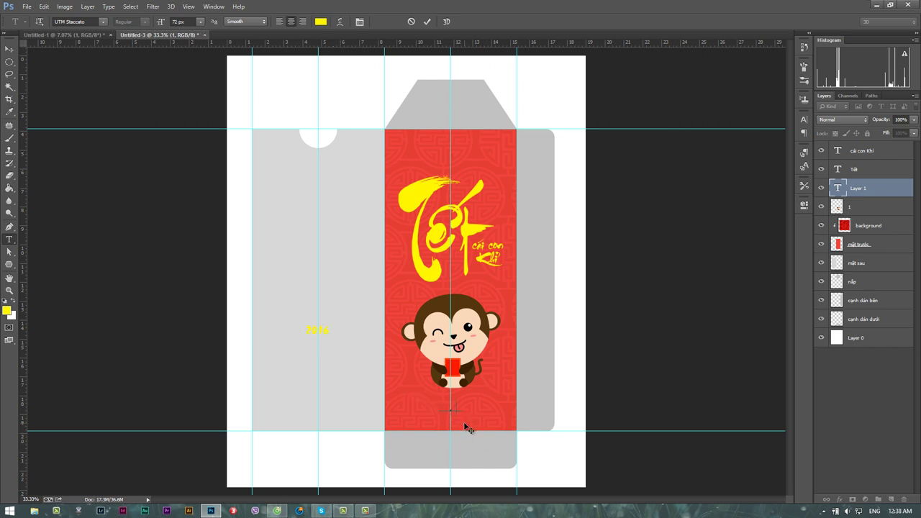
drag(466, 424, 466, 424)
drag(162, 22, 196, 29)
key(Return)
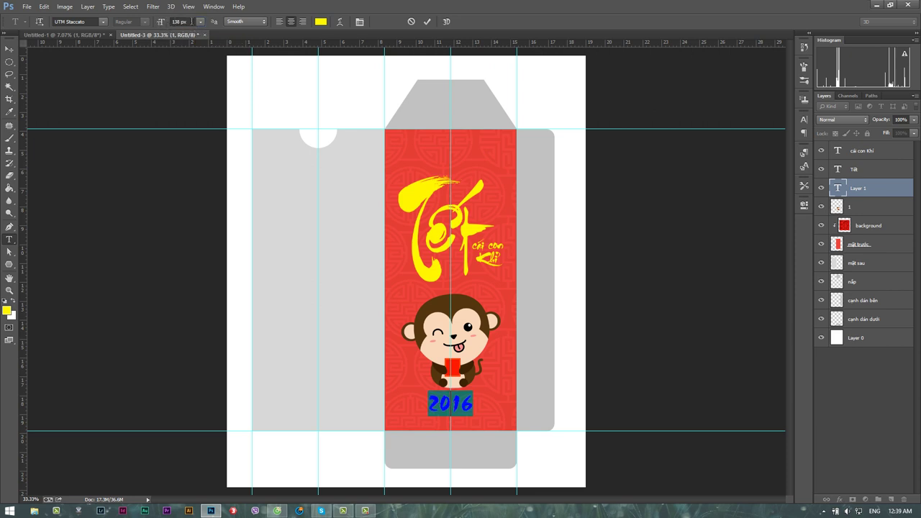
click(200, 22)
click(159, 17)
drag(161, 24, 173, 27)
click(482, 428)
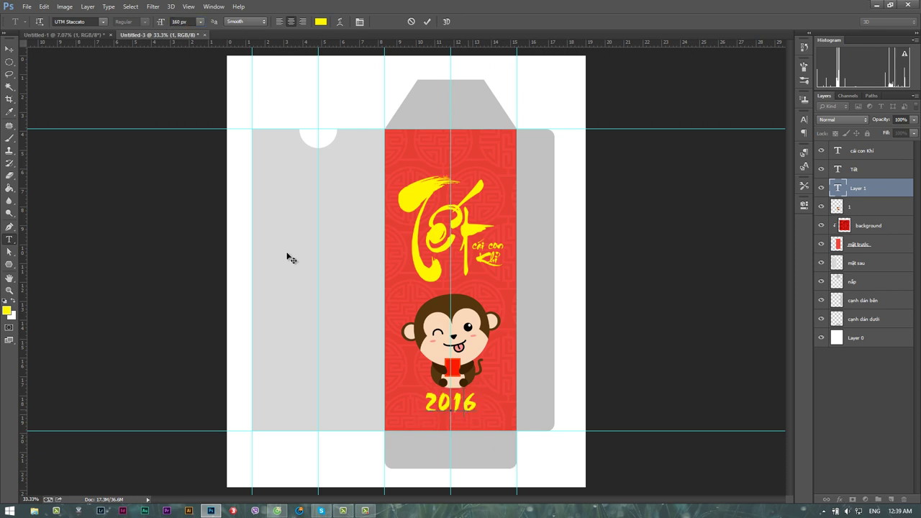
click(10, 48)
Step: Nudge the 2016 text slightly lower and shift the monkey slightly left
drag(466, 403, 464, 408)
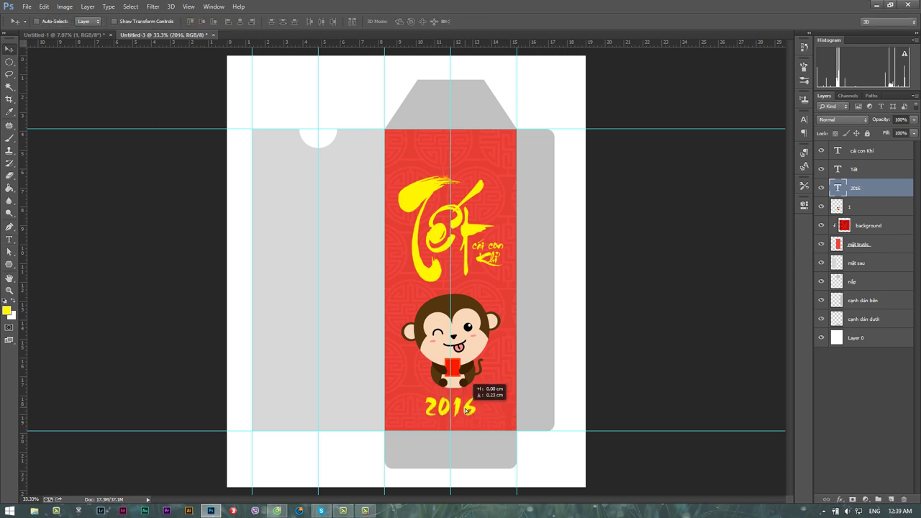
click(872, 208)
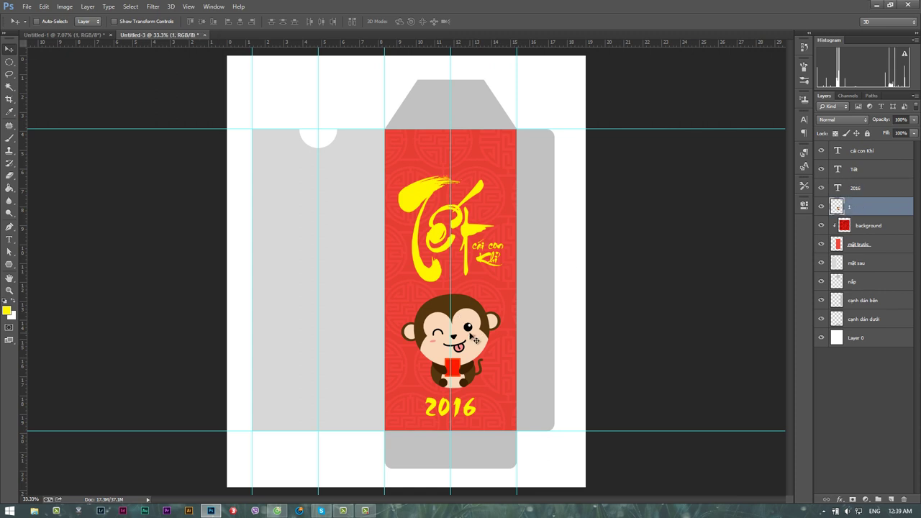
drag(470, 332, 477, 332)
Step: Raise the Tết and cái con Khỉ text 0.66 cm on the red panel
click(870, 151)
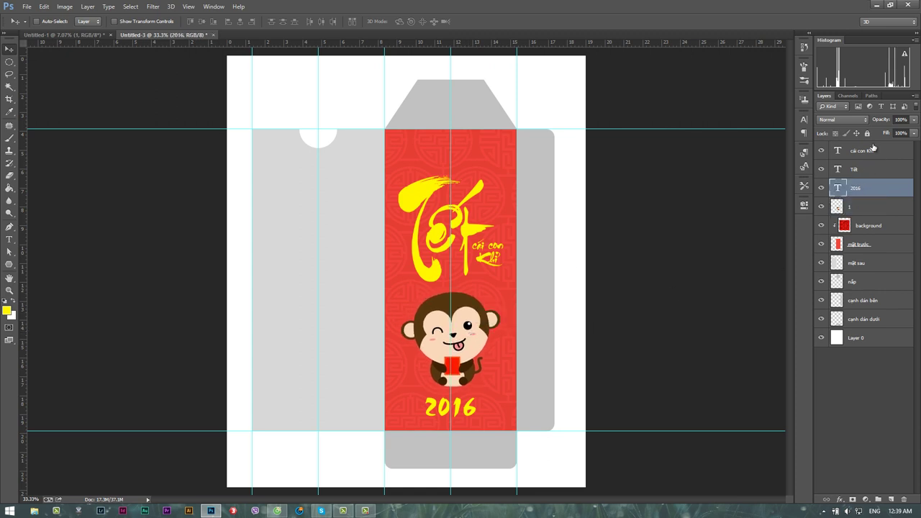
shift+click(856, 188)
drag(469, 230, 467, 216)
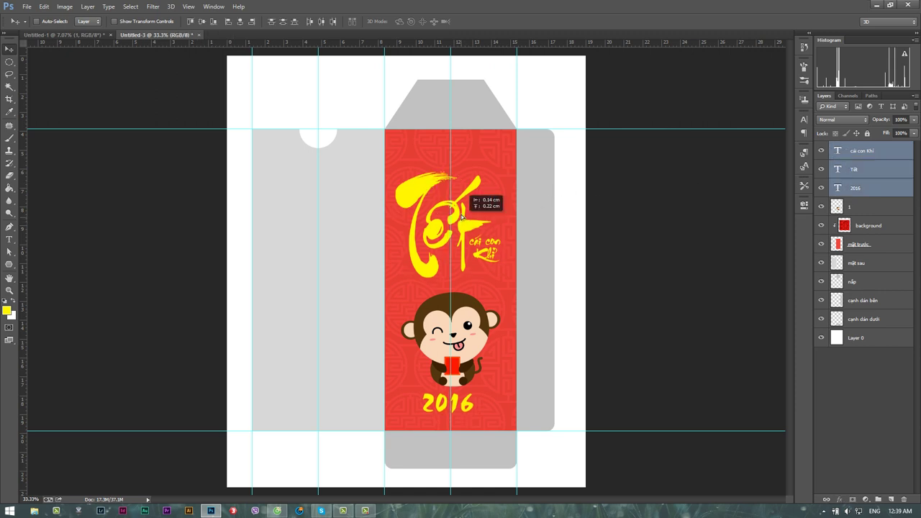
ctrl+click(868, 190)
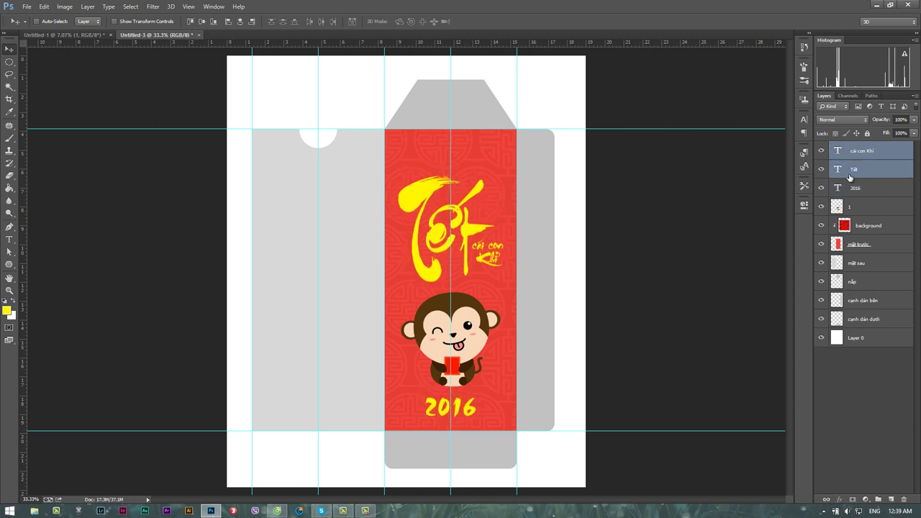
drag(475, 250, 475, 239)
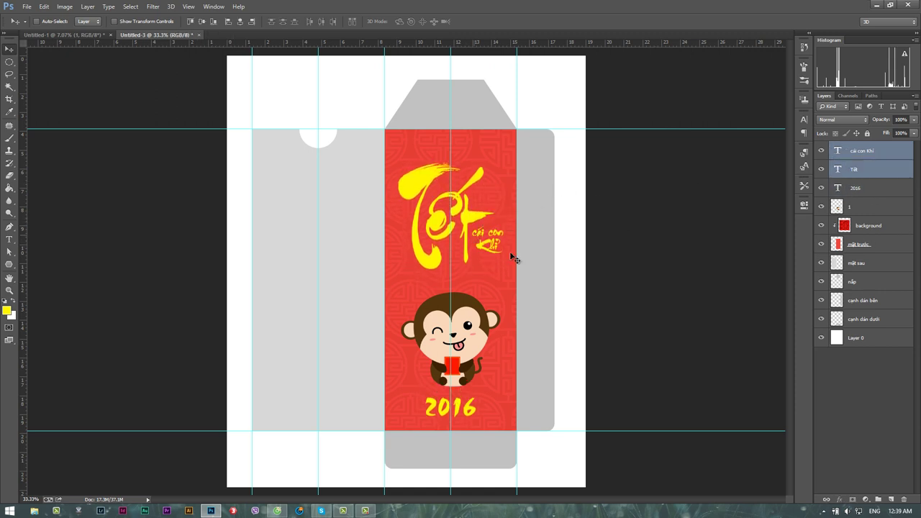
key(z)
mouse_move(506, 274)
mouse_down()
mouse_move(472, 277)
mouse_move(475, 267)
mouse_up()
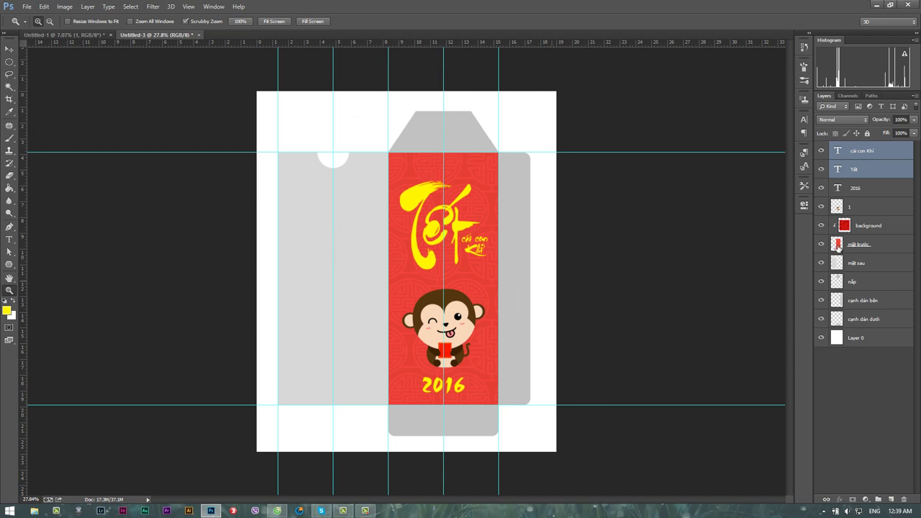
click(867, 229)
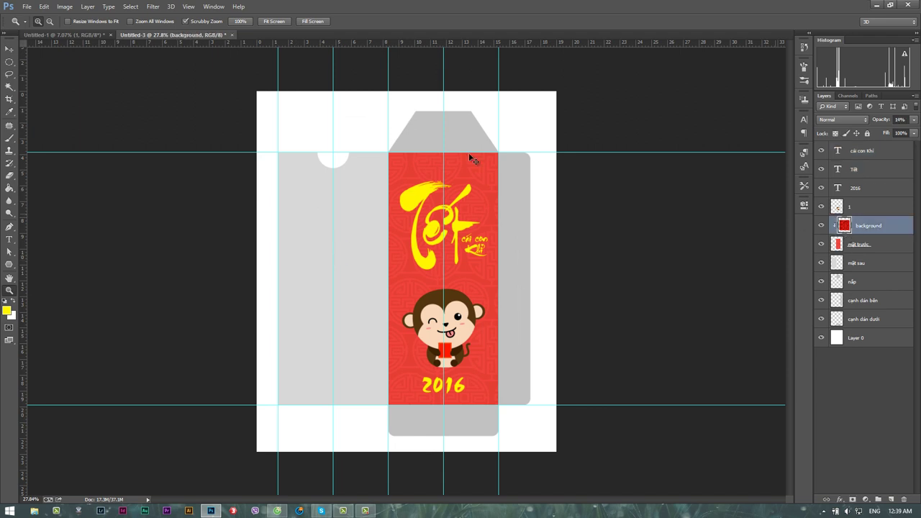
click(75, 35)
key(v)
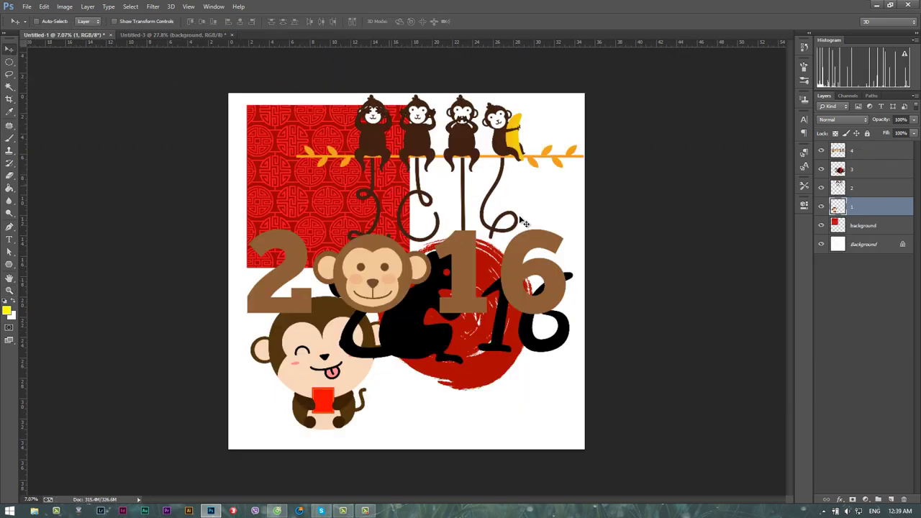
drag(873, 223, 455, 273)
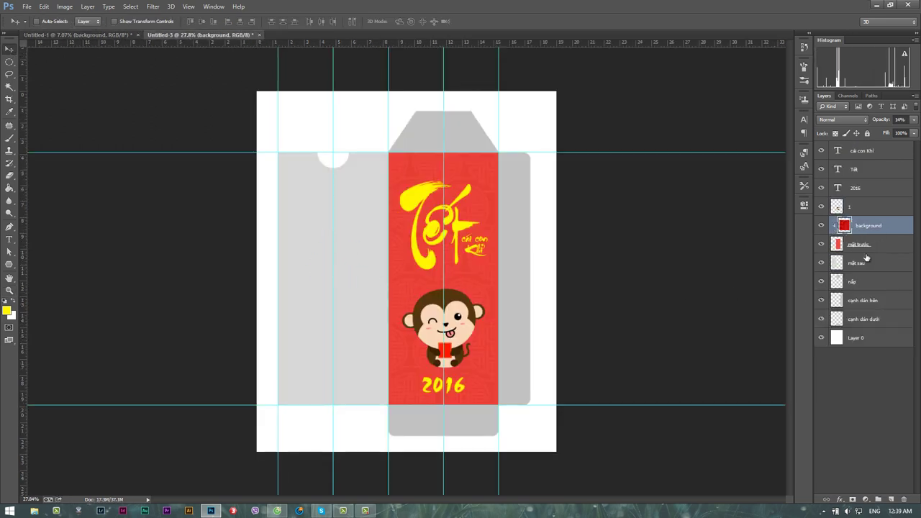
Step: Fill the selected mặt sau panel with red C0 M90 Y80 K0 using the Paint Bucket, then deselect
click(881, 267)
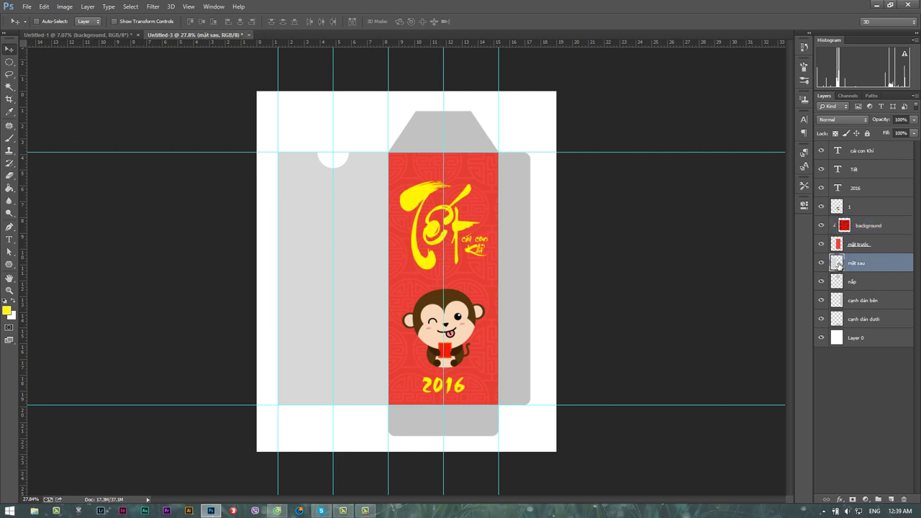
ctrl+click(837, 263)
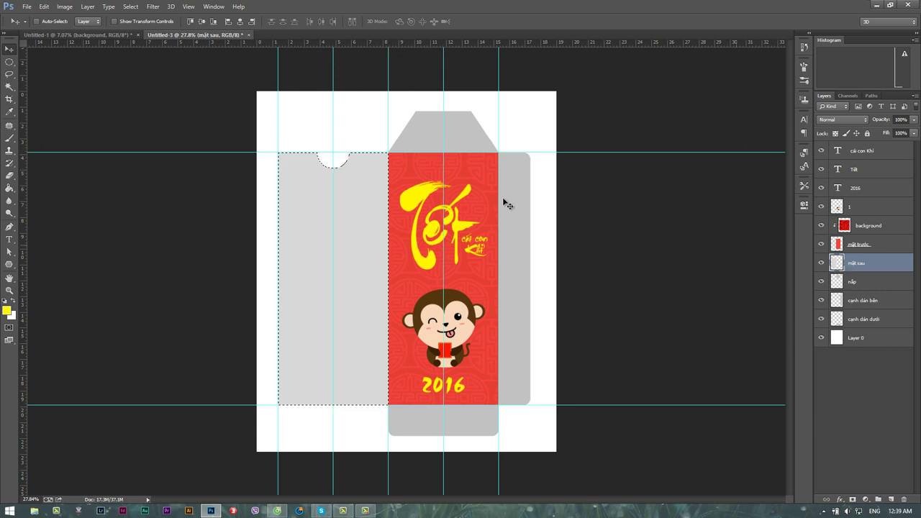
click(9, 188)
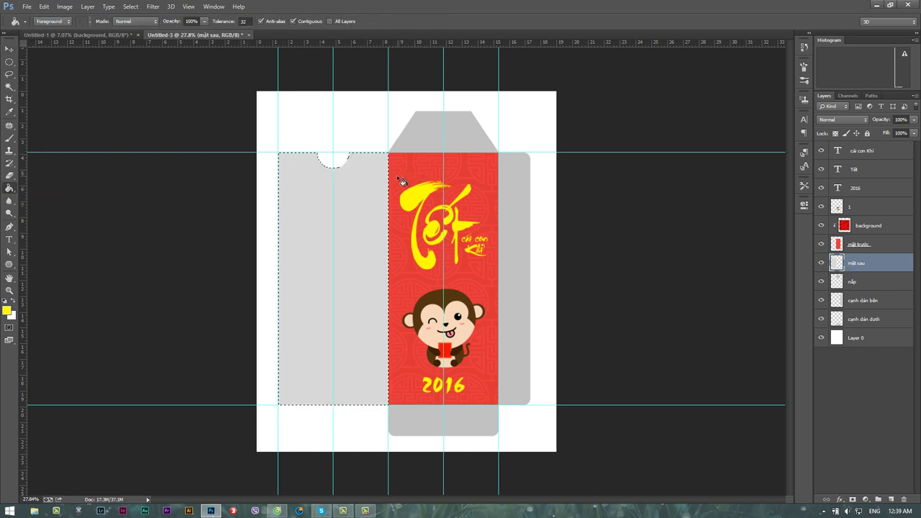
click(7, 310)
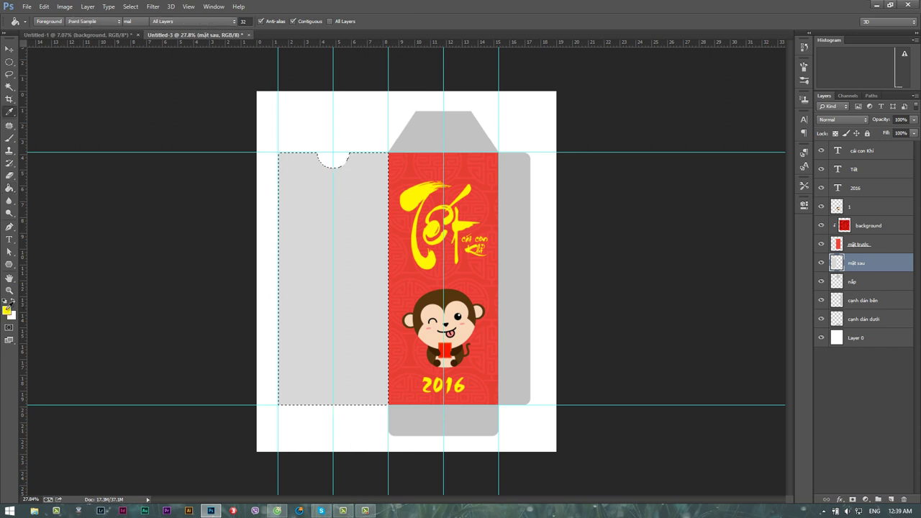
click(823, 211)
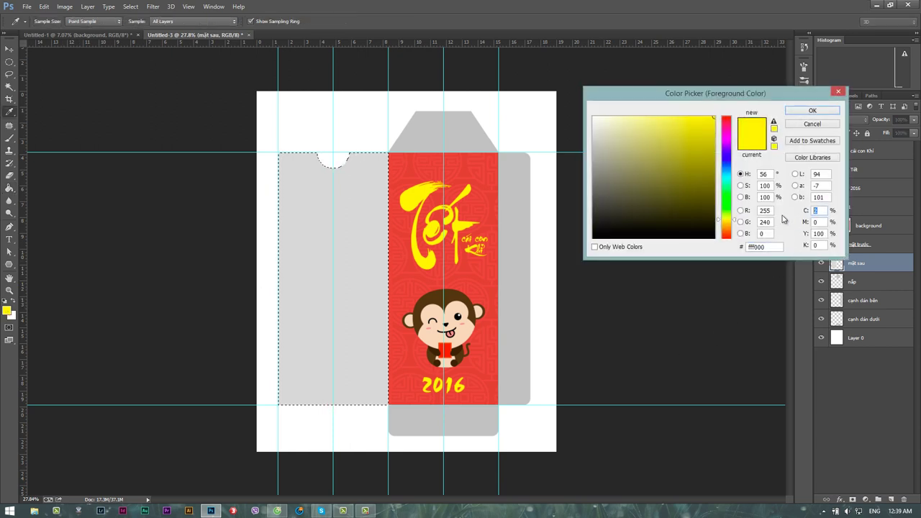
text(0)
text(9)
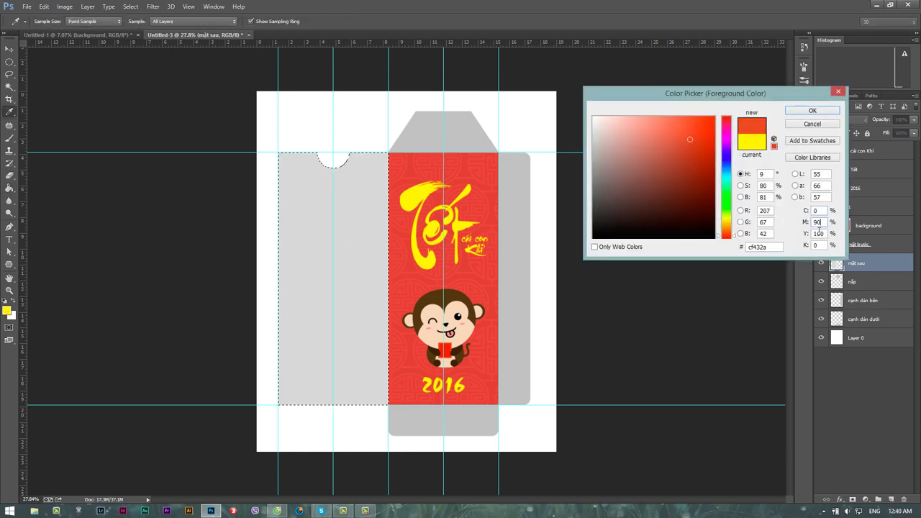
text(80)
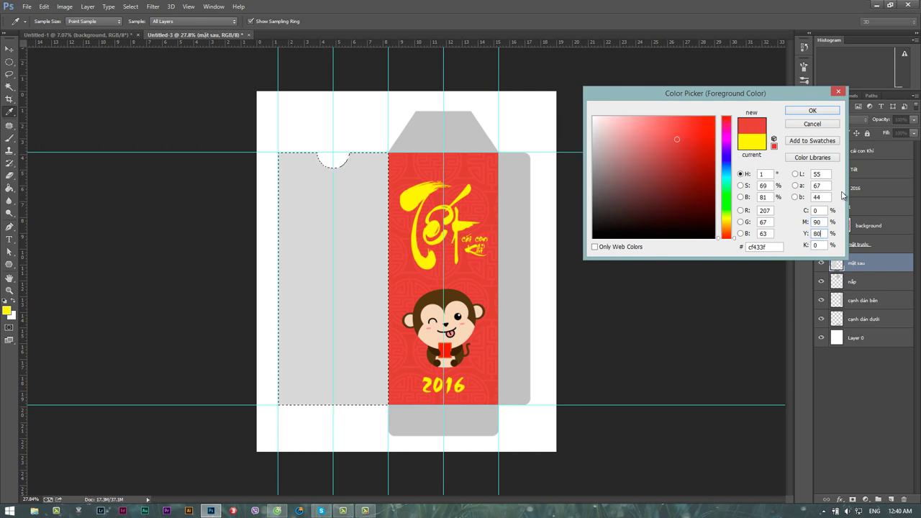
click(813, 111)
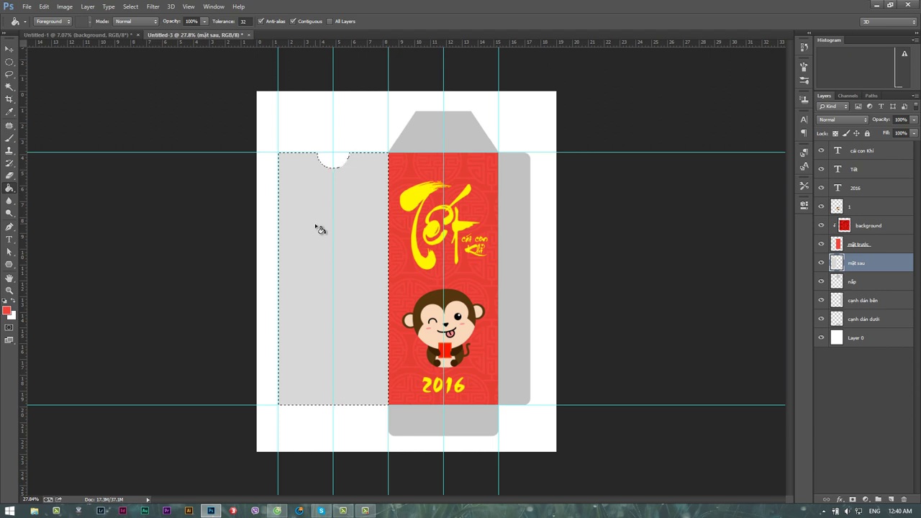
click(318, 227)
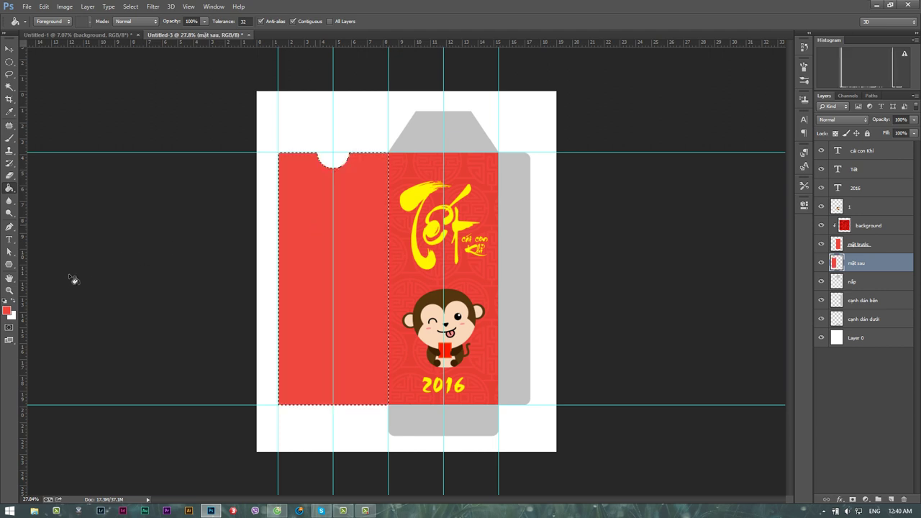
click(9, 290)
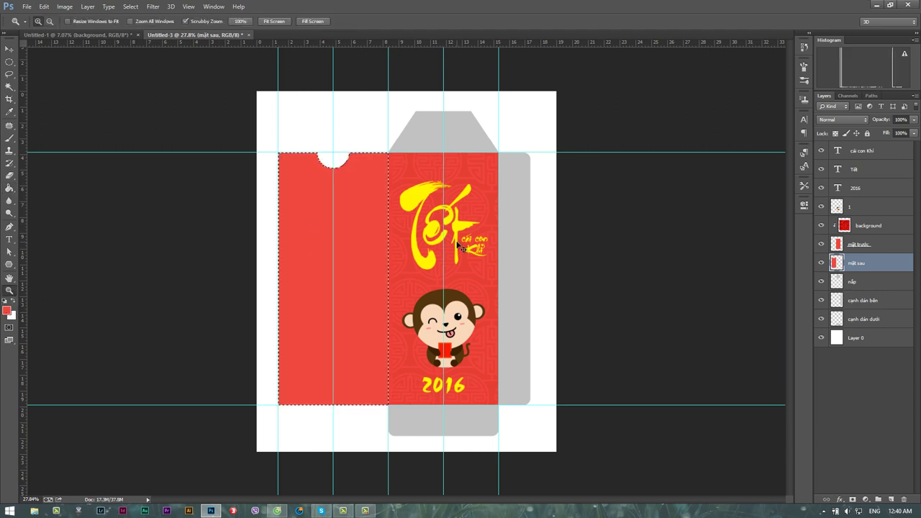
key(ctrl+d)
Step: Place a new placeholder text item on the red back panel
key(ctrl+semicolon)
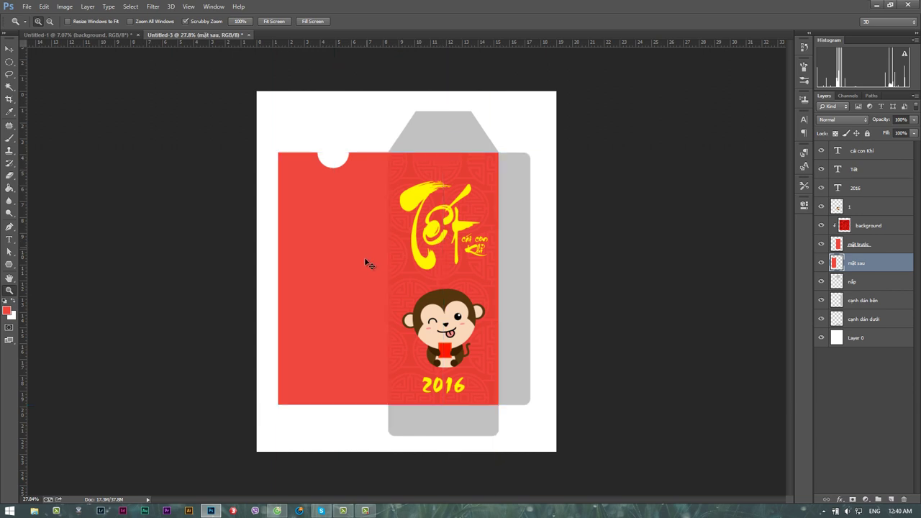
key(ctrl+semicolon)
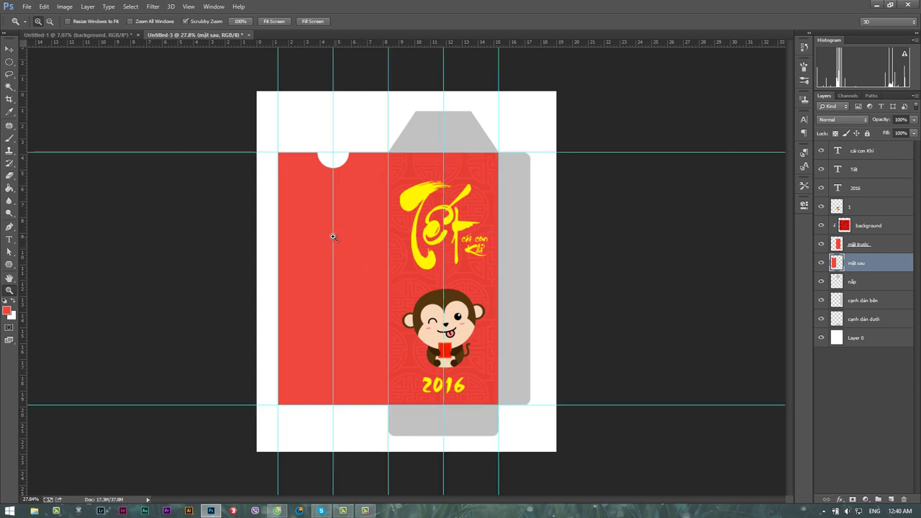
drag(310, 281, 329, 283)
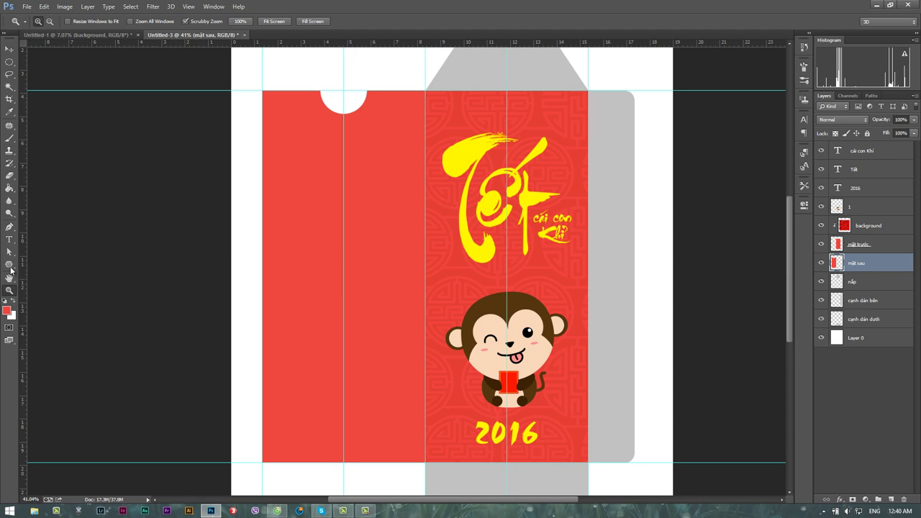
click(9, 239)
click(313, 256)
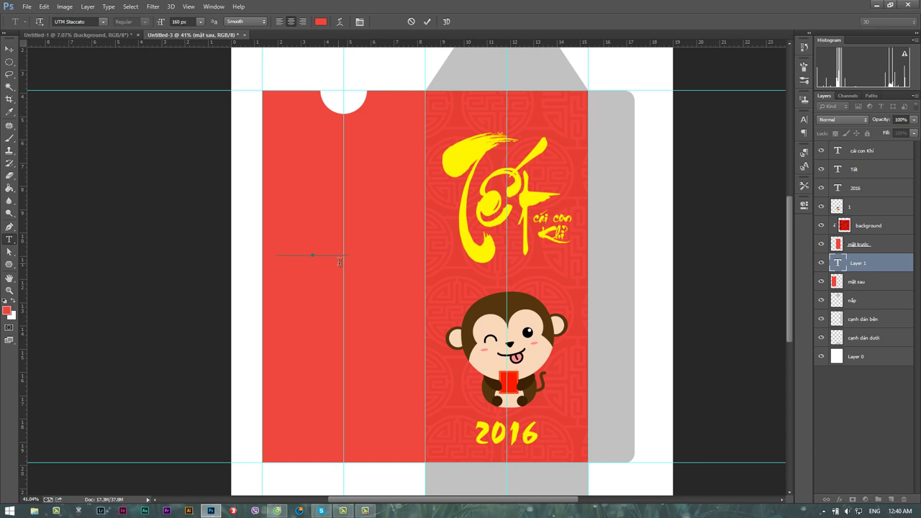
click(882, 265)
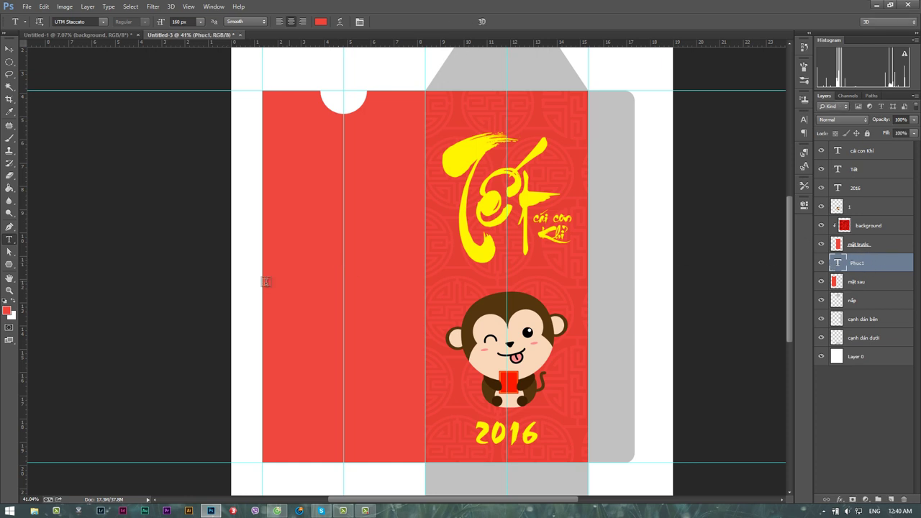
double_click(313, 256)
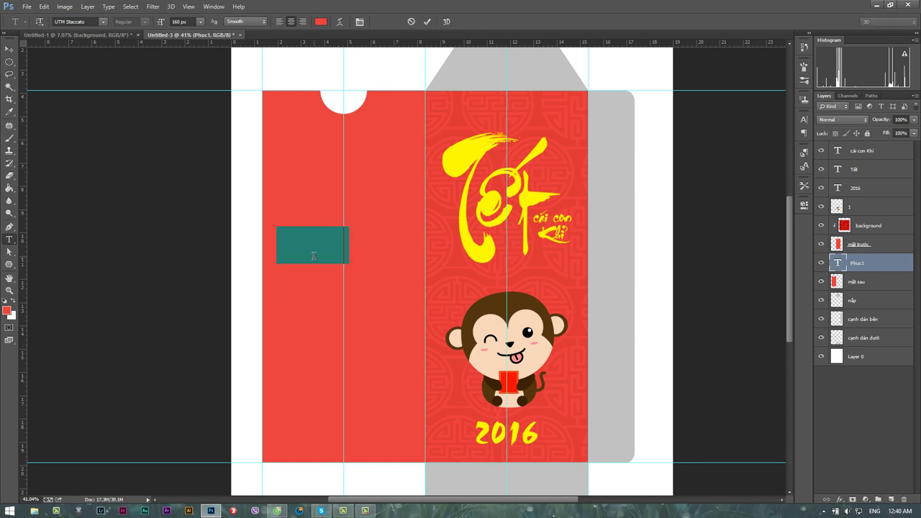
Step: Make the text a black 'Phúc' in UTM ThuPhap calligraphy and move it down-right
click(5, 302)
click(344, 246)
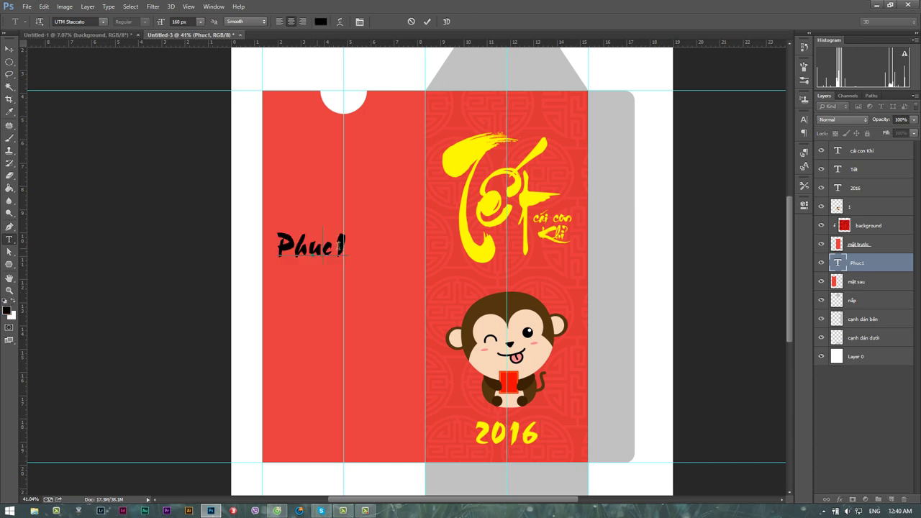
drag(340, 247, 266, 254)
text(Phúc)
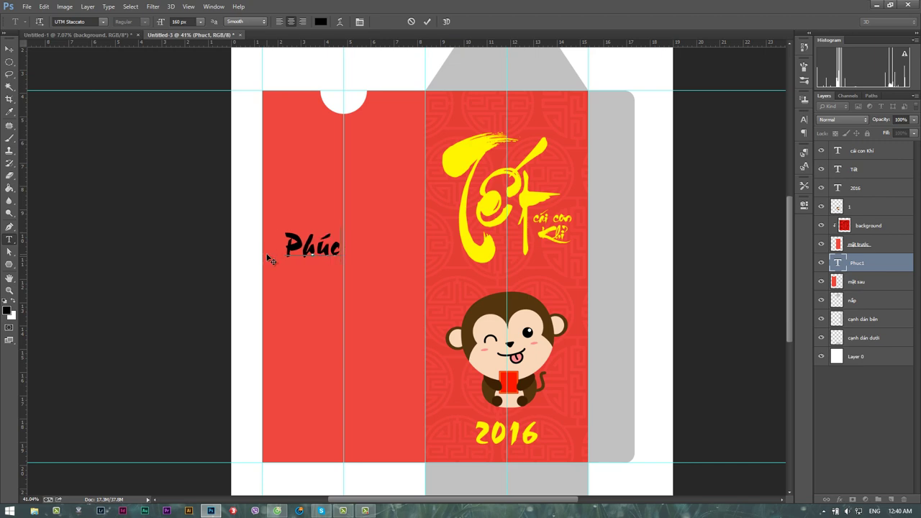
key(ctrl+a)
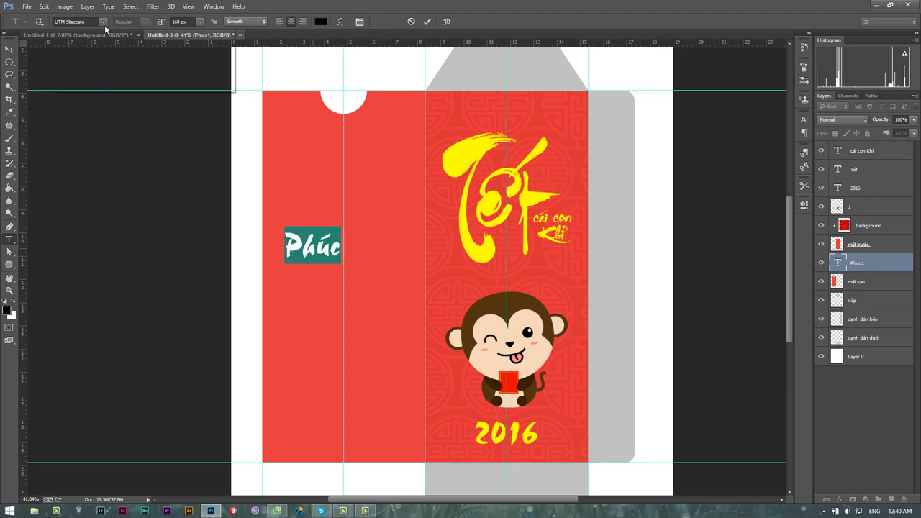
click(104, 22)
click(147, 101)
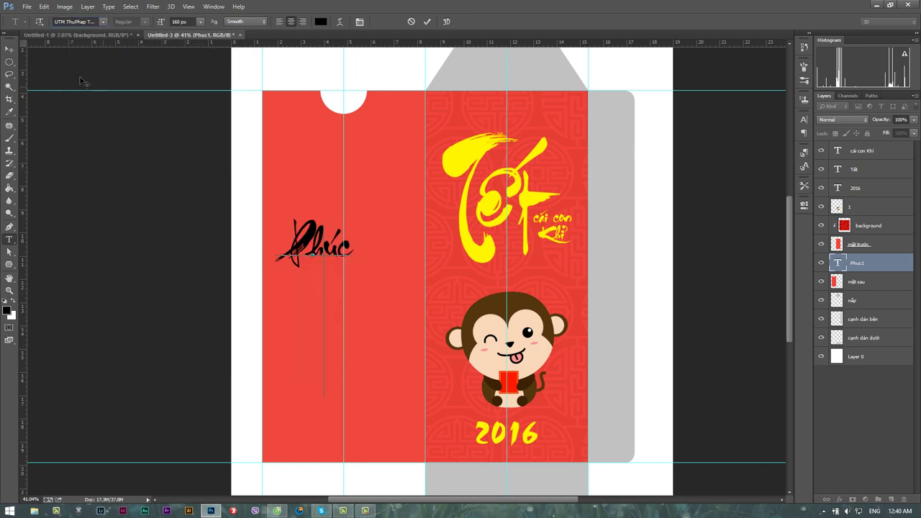
click(9, 48)
mouse_move(298, 247)
mouse_down()
mouse_move(338, 289)
mouse_move(323, 281)
mouse_up()
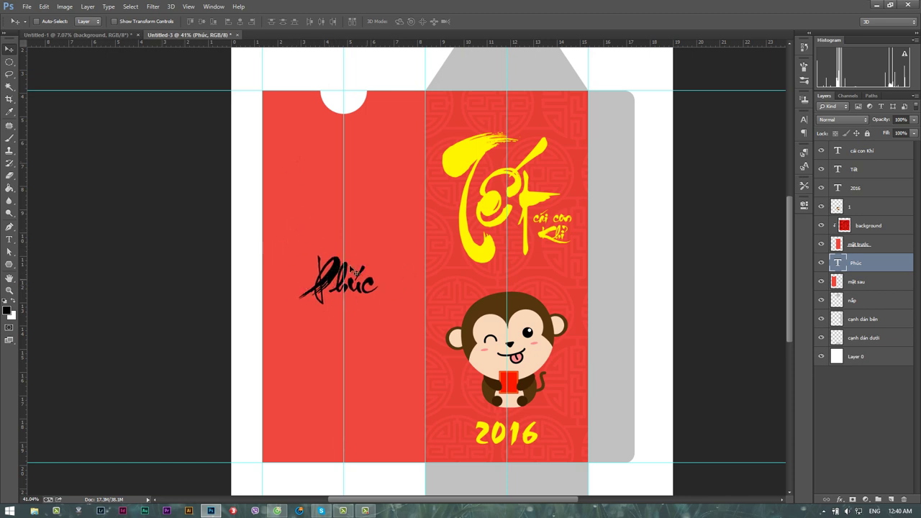
Step: Centre Phúc horizontally within the mặt sau panel selection, then deselect
click(9, 62)
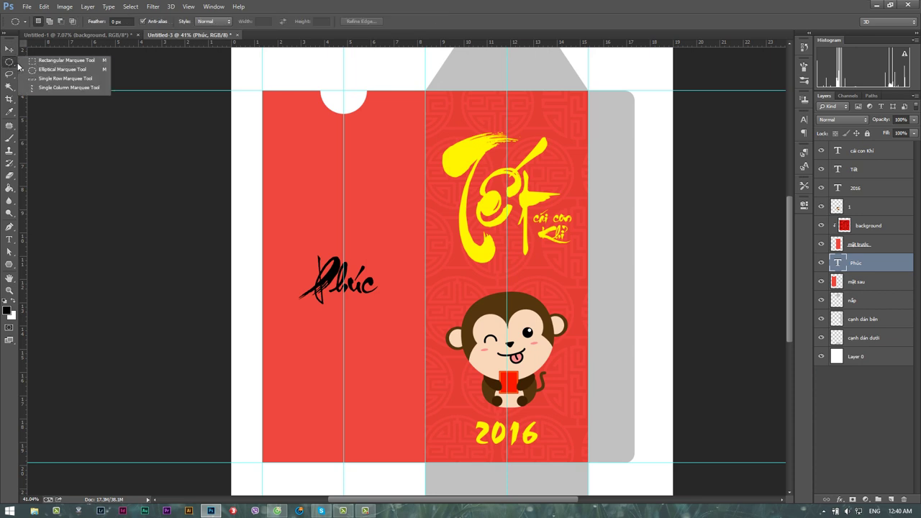
click(882, 285)
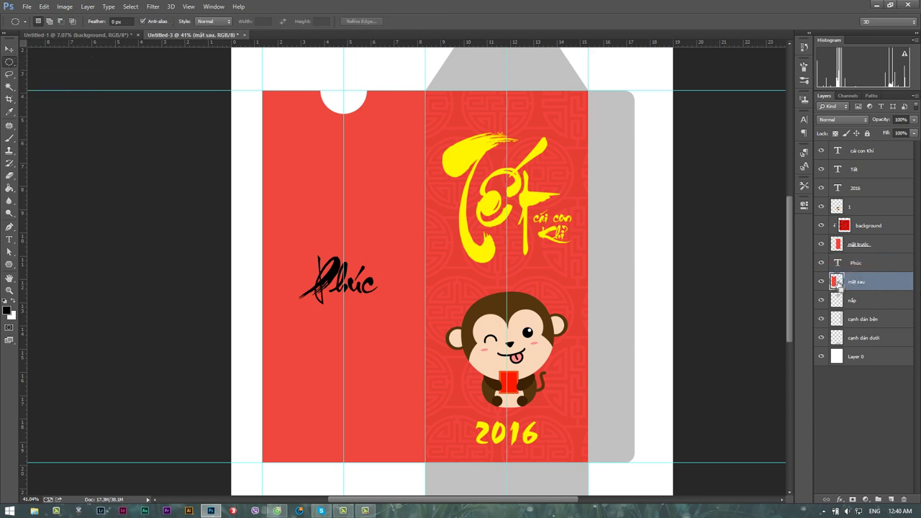
ctrl+click(836, 281)
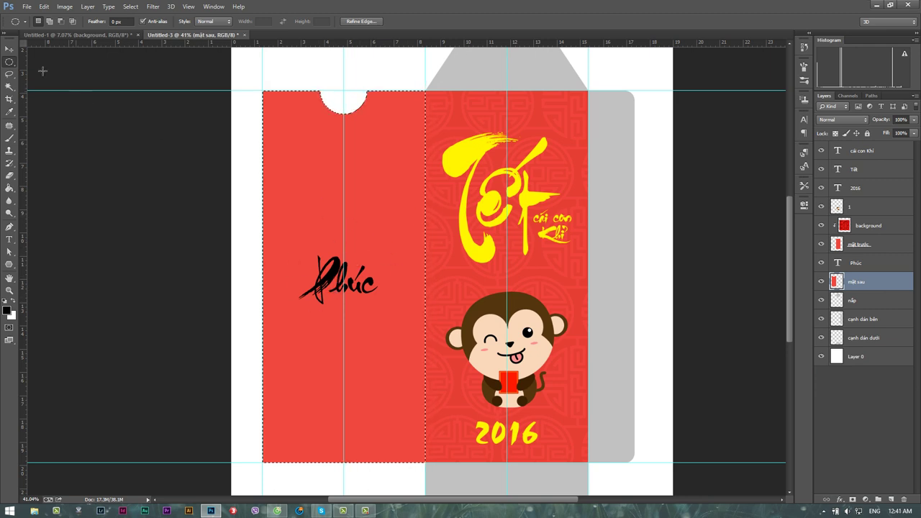
click(10, 49)
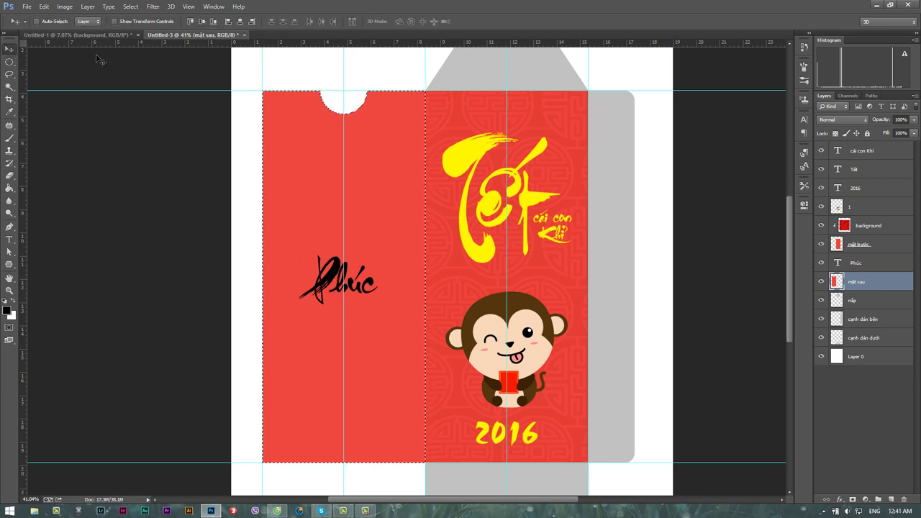
click(871, 266)
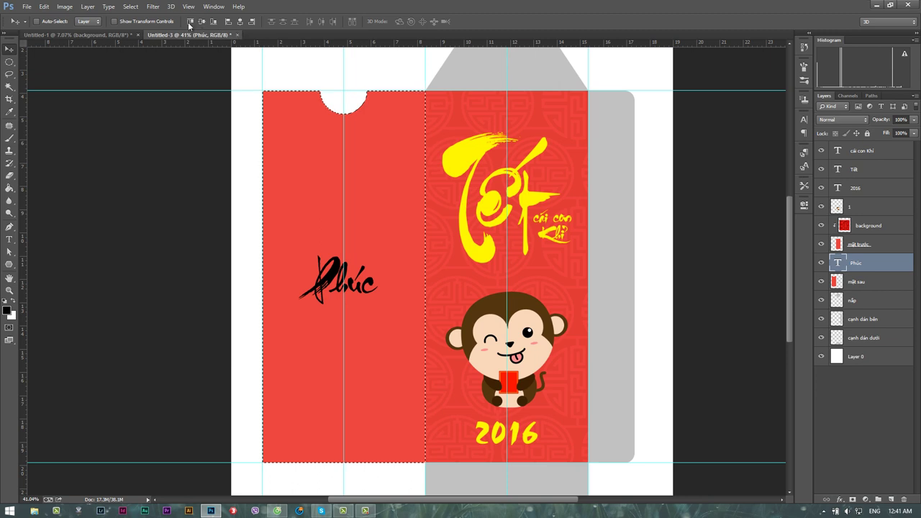
click(240, 24)
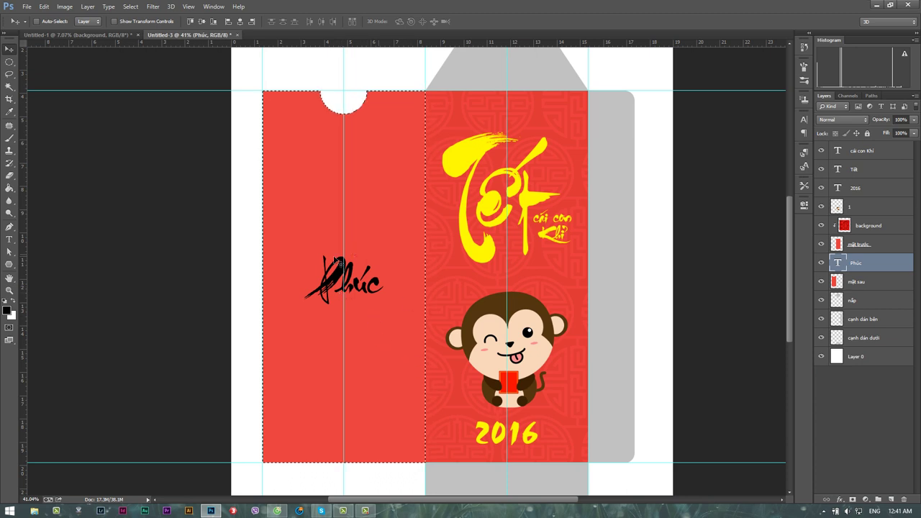
key(ctrl+d)
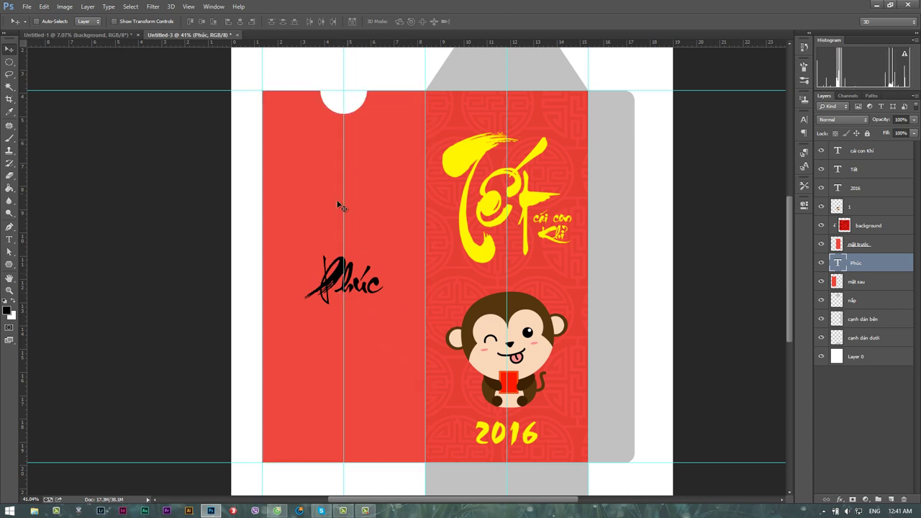
Step: Open and close the Select menu, then switch to the Zoom tool
click(129, 6)
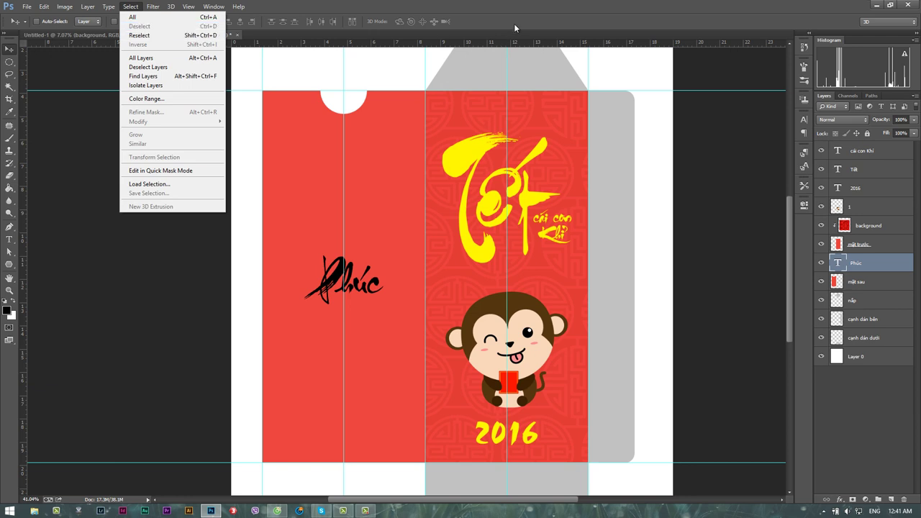
key(Escape)
key(z)
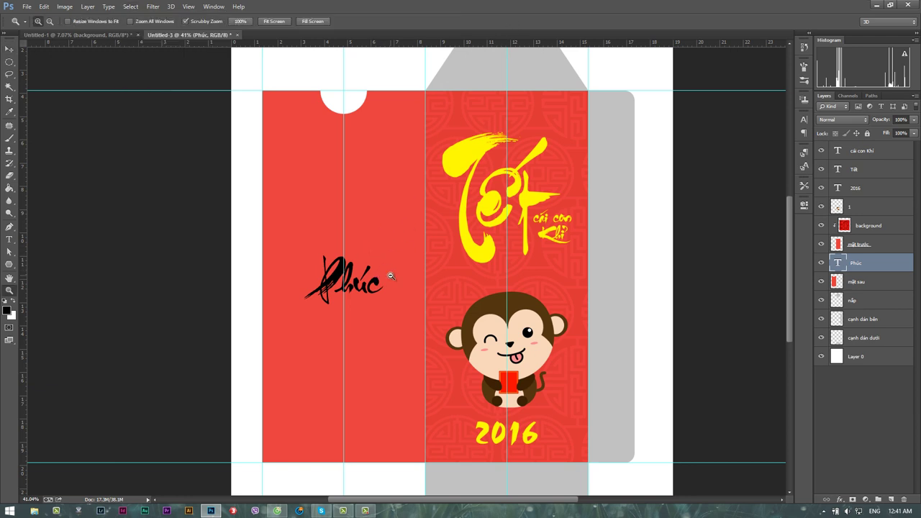
key(alt)
Step: Open Phúc's layer style with Gradient Overlay on, then cancel without changes
key(l)
key(y)
key(Return)
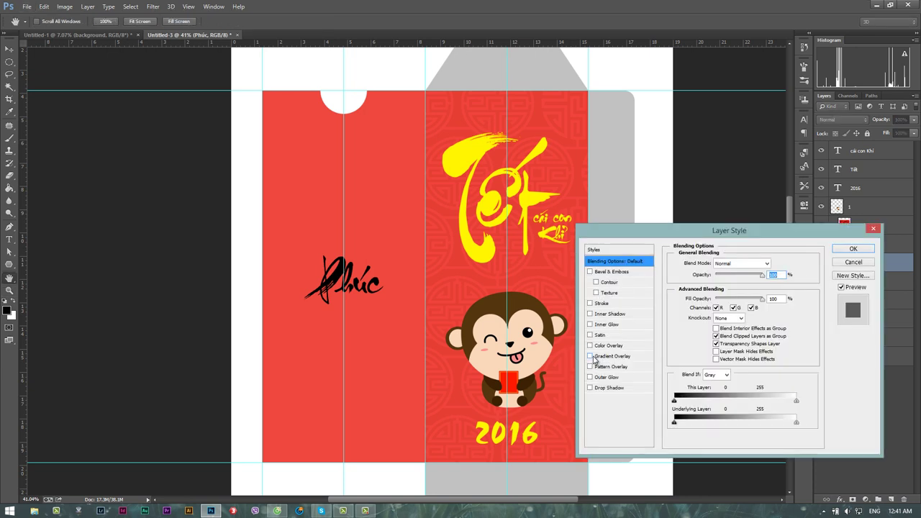
click(592, 357)
click(633, 358)
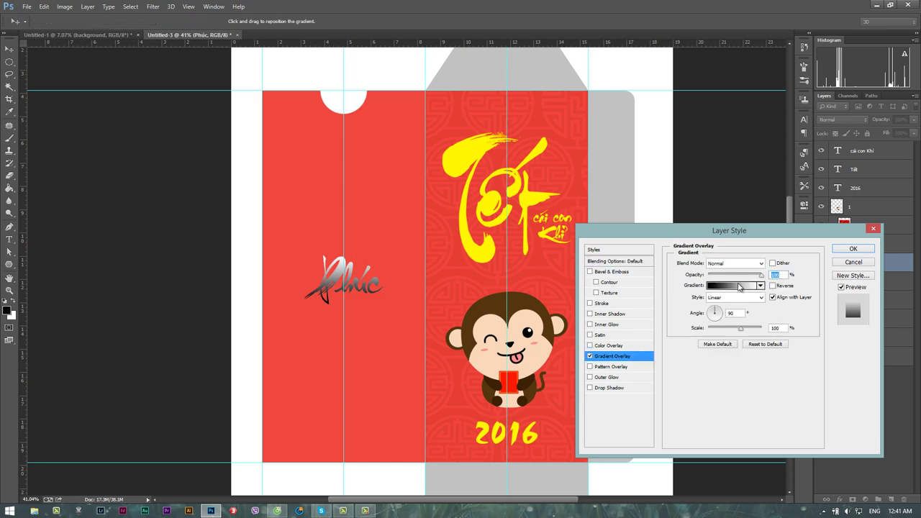
click(739, 287)
click(808, 149)
click(852, 262)
Step: Reopen Phúc's Blending Options and enable Gradient Overlay
right_click(899, 270)
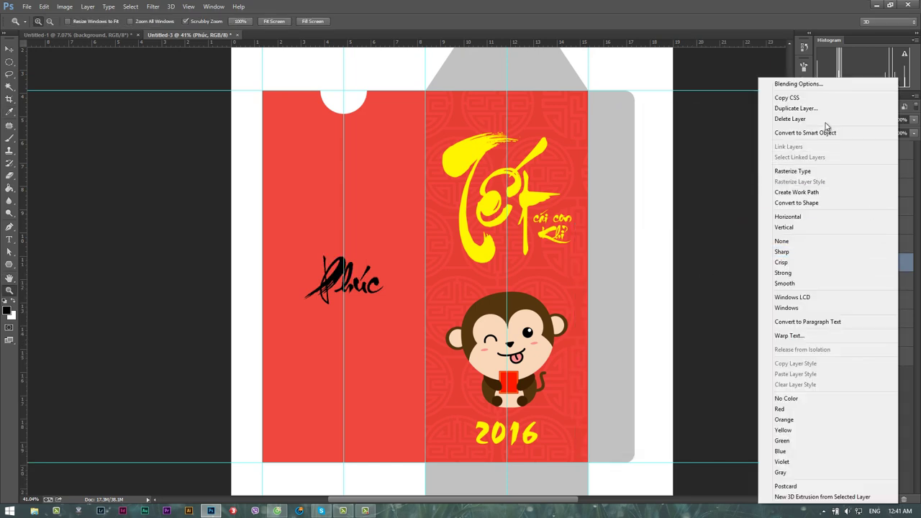
click(797, 84)
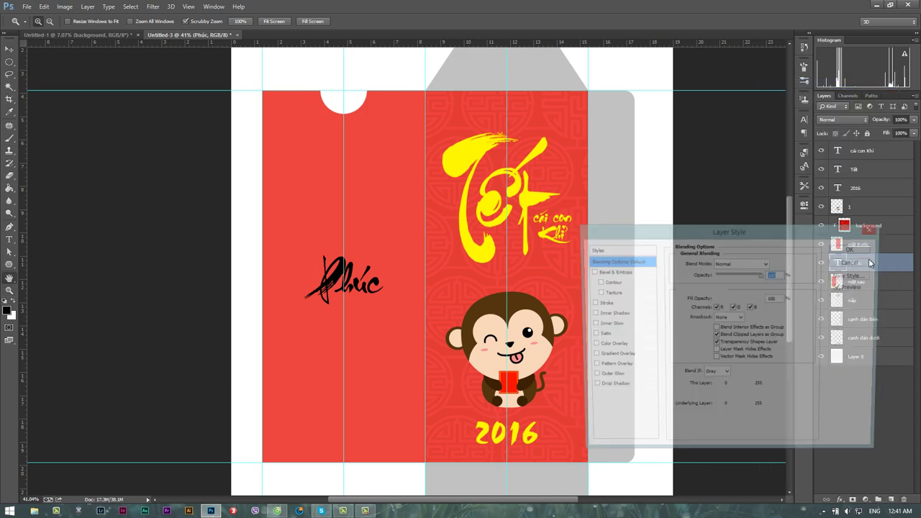
mouse_move(748, 213)
mouse_down()
mouse_move(595, 156)
mouse_move(619, 146)
mouse_up()
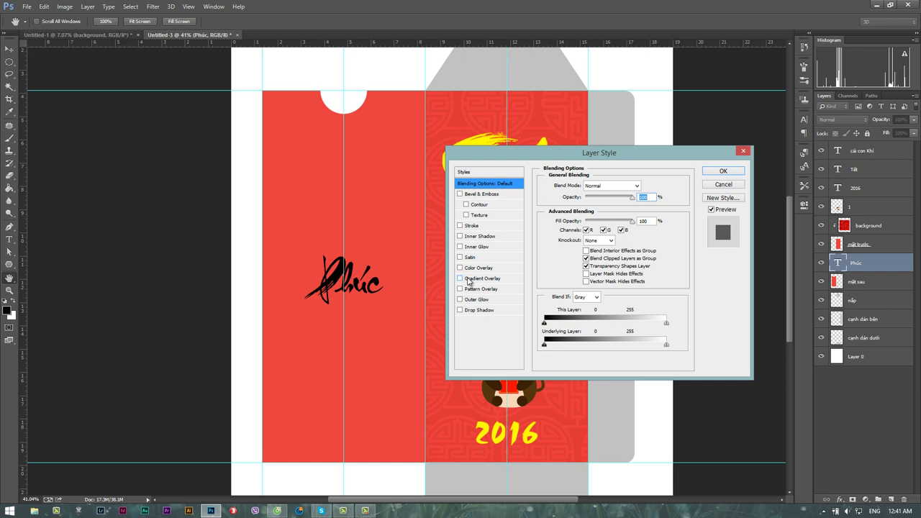
click(470, 279)
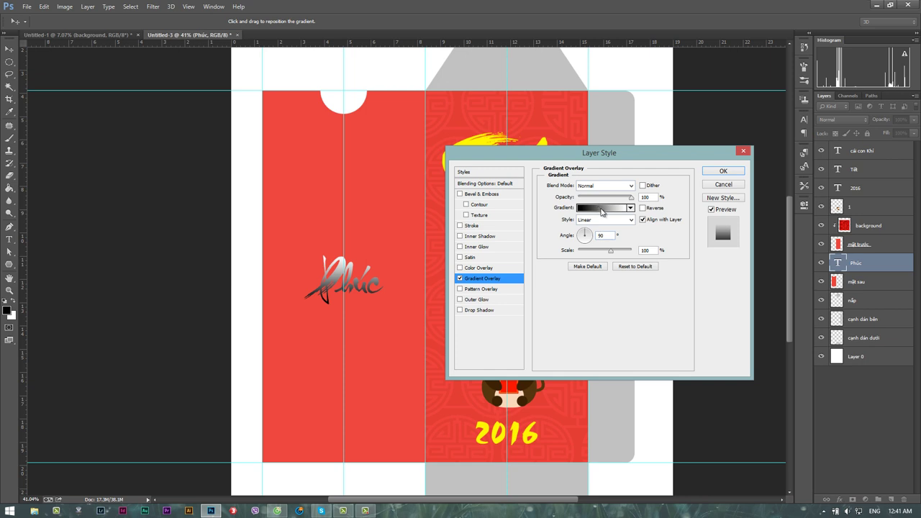
Step: Set the gradient's left colour stop to bright yellow
click(602, 209)
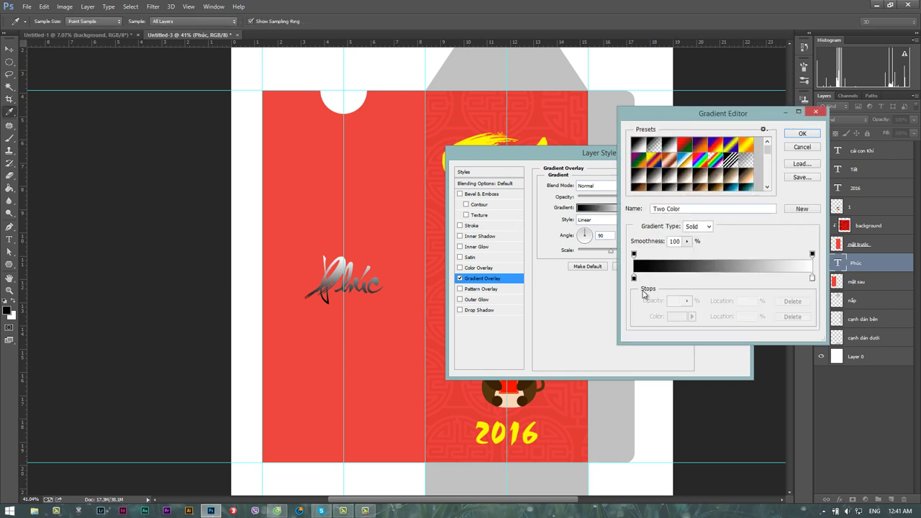
click(634, 278)
click(677, 316)
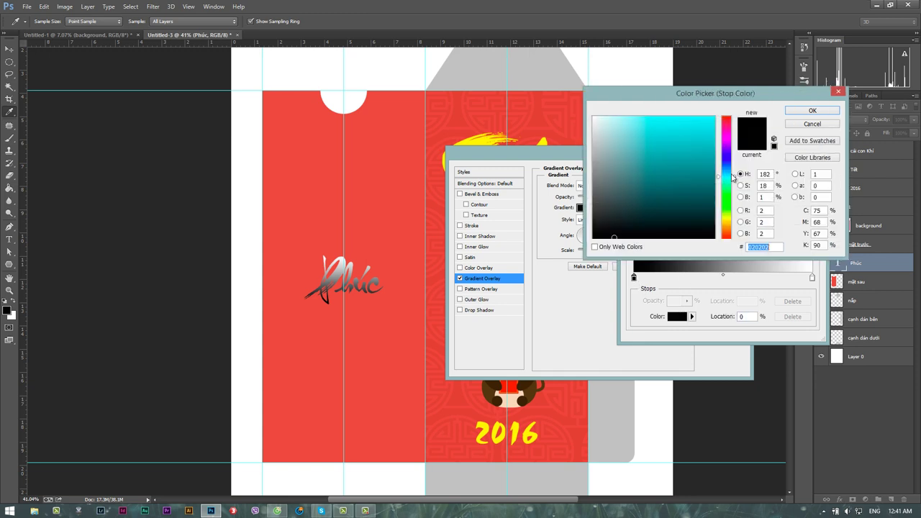
click(727, 224)
drag(698, 121, 706, 124)
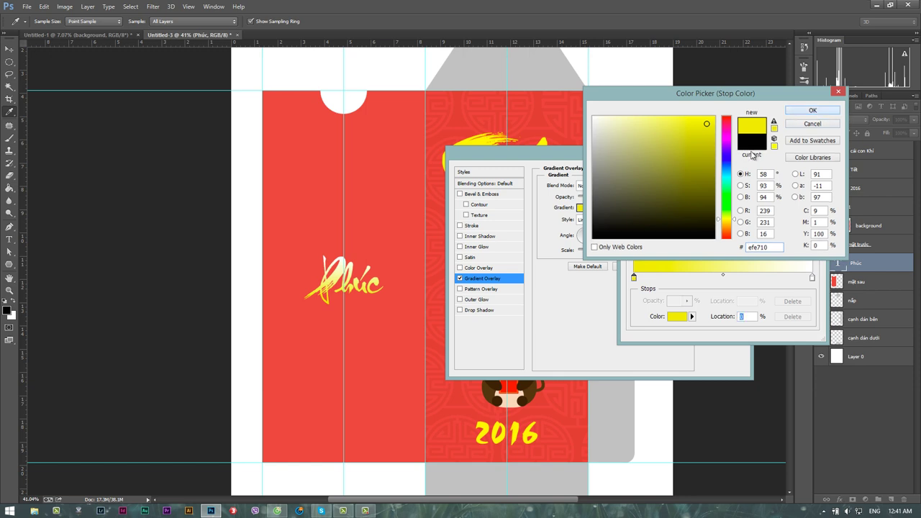
click(821, 113)
Step: Set the gradient's right colour stop to a deeper gold
click(812, 278)
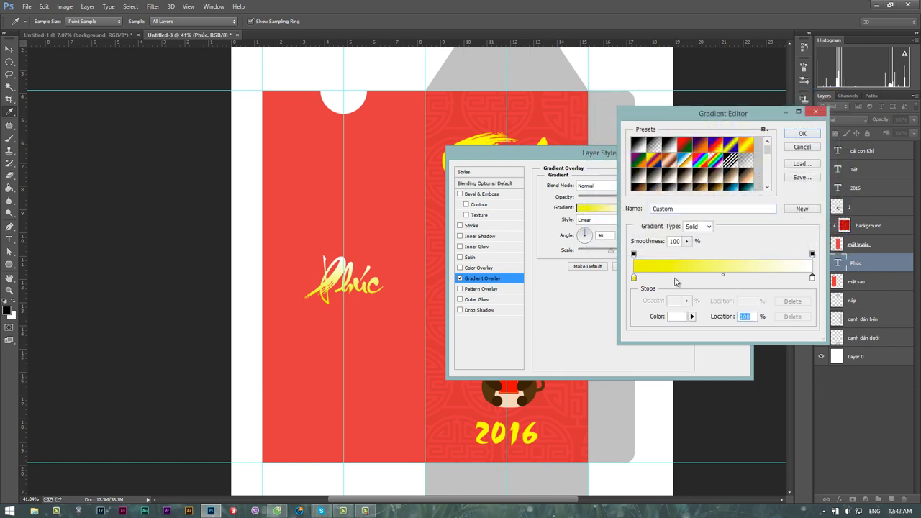
click(680, 316)
drag(725, 227, 730, 224)
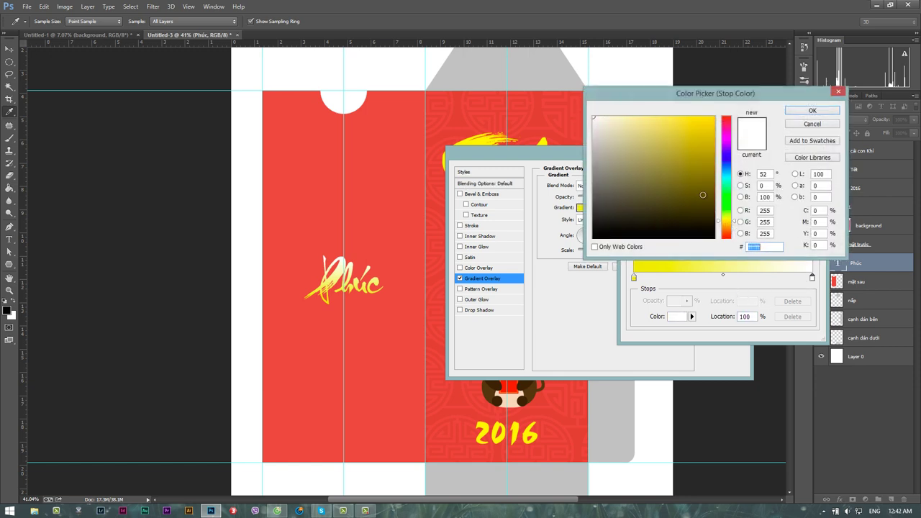
drag(684, 147, 683, 133)
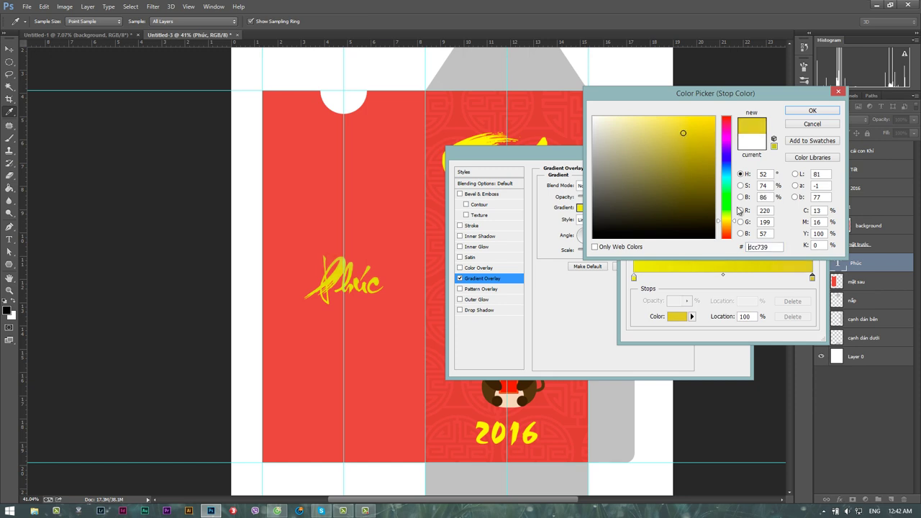
drag(734, 227, 736, 226)
drag(733, 225, 733, 227)
click(817, 111)
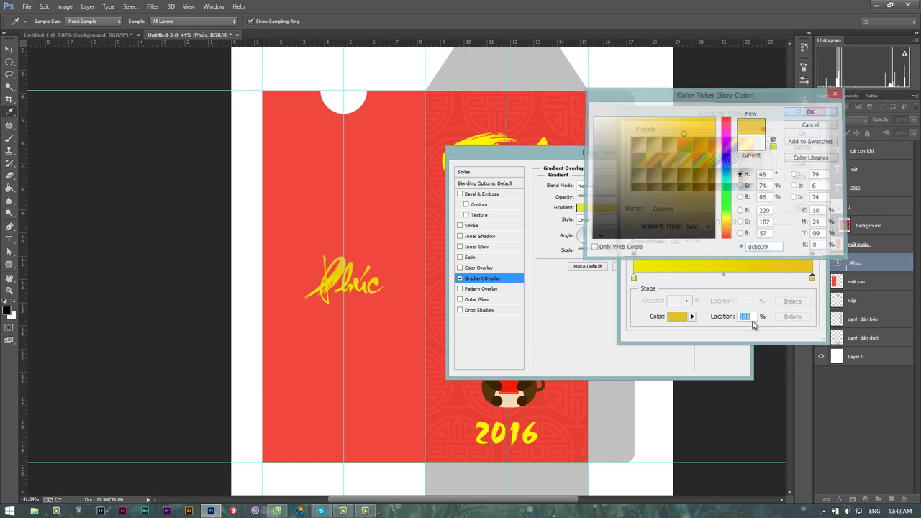
Step: Add a pale yellow colour stop at 63% and apply the gradient
click(747, 278)
click(684, 318)
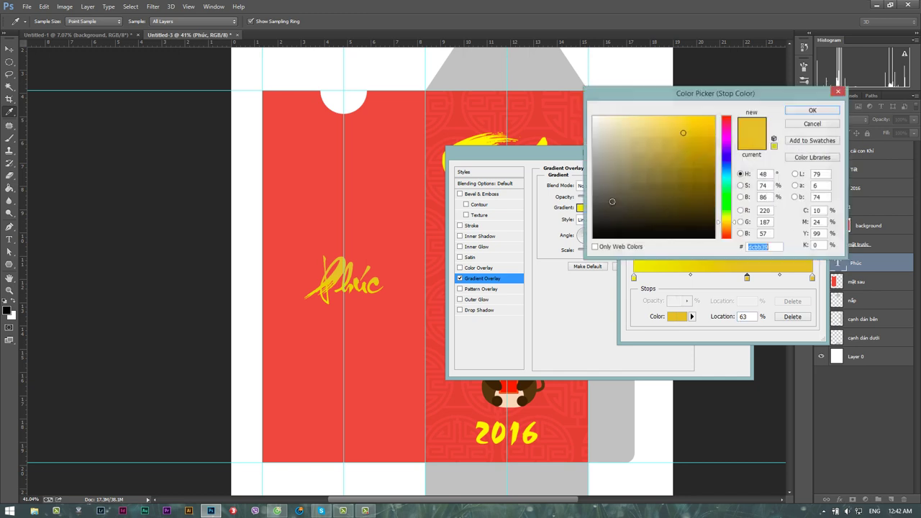
click(618, 122)
drag(618, 122, 633, 117)
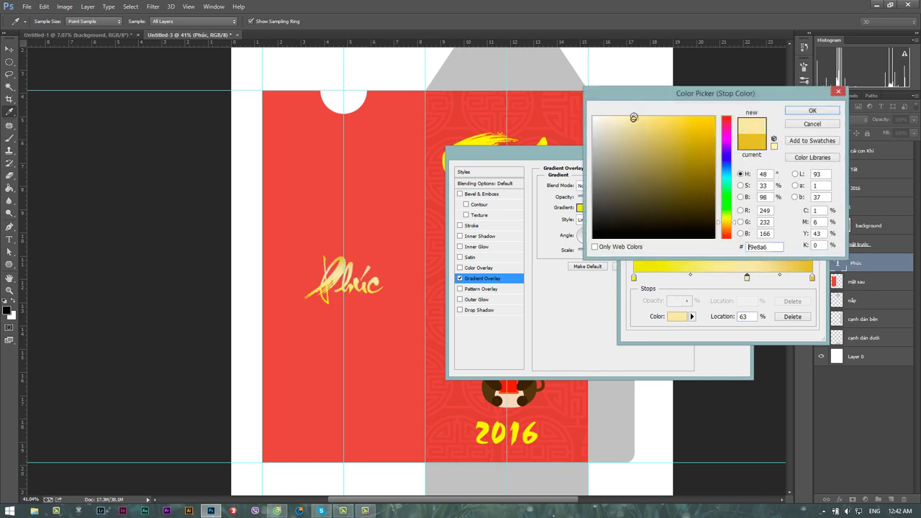
click(731, 220)
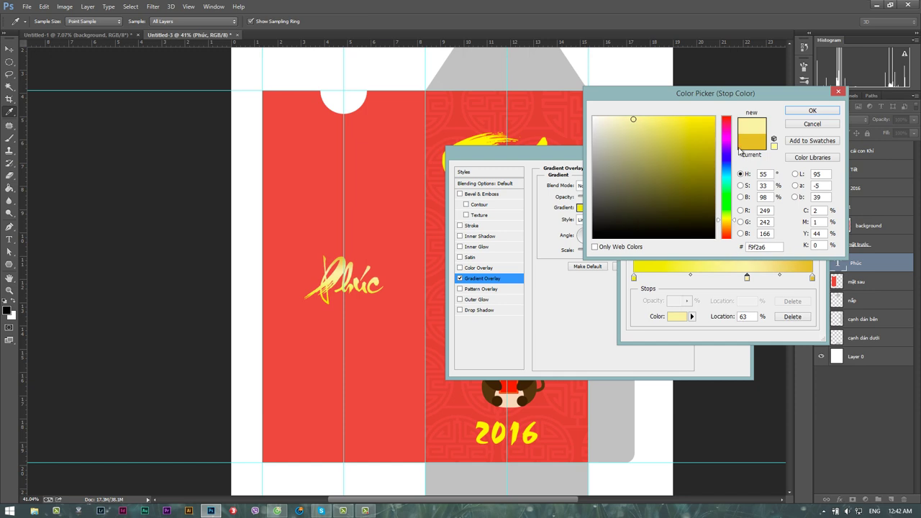
click(813, 111)
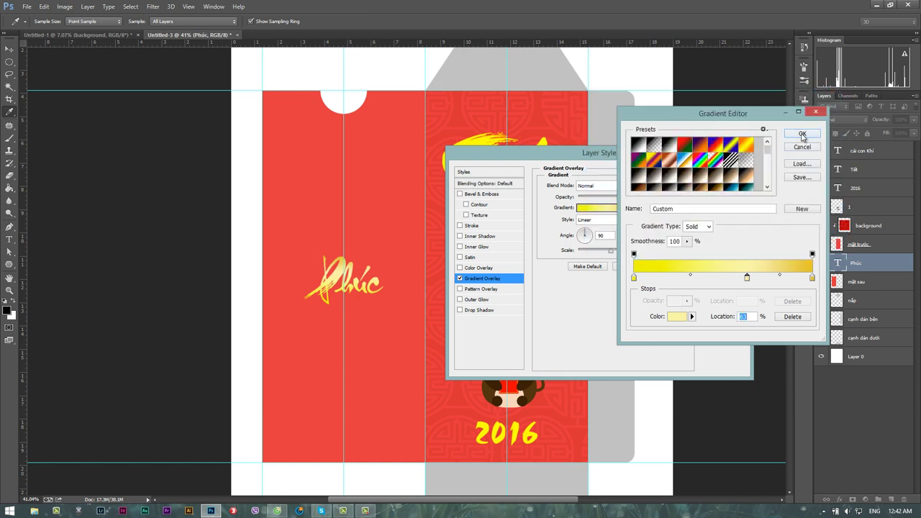
click(802, 136)
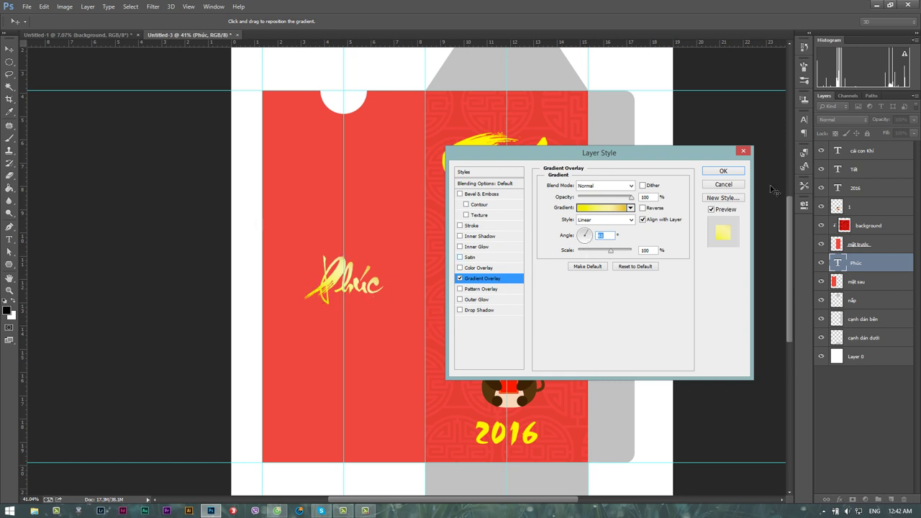
Step: Remove a stray stop at 33%, then apply the gradient overlay to Phúc
click(605, 209)
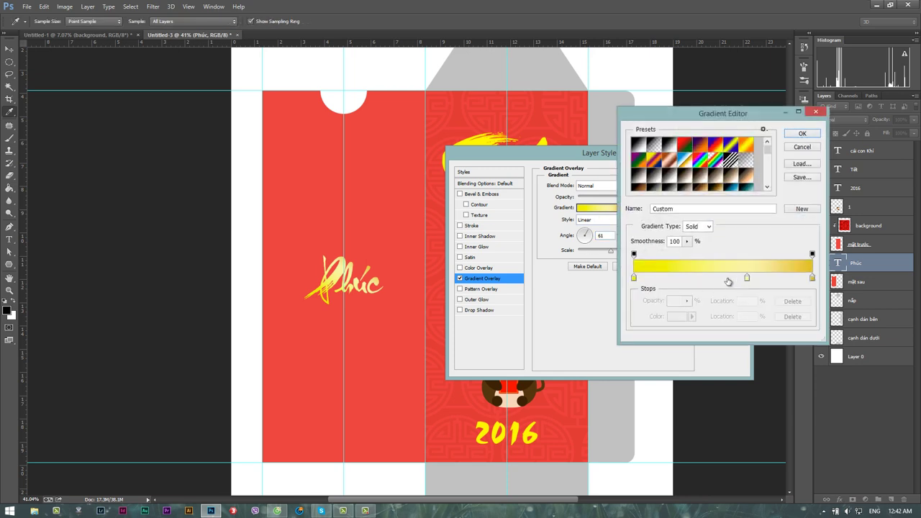
click(693, 280)
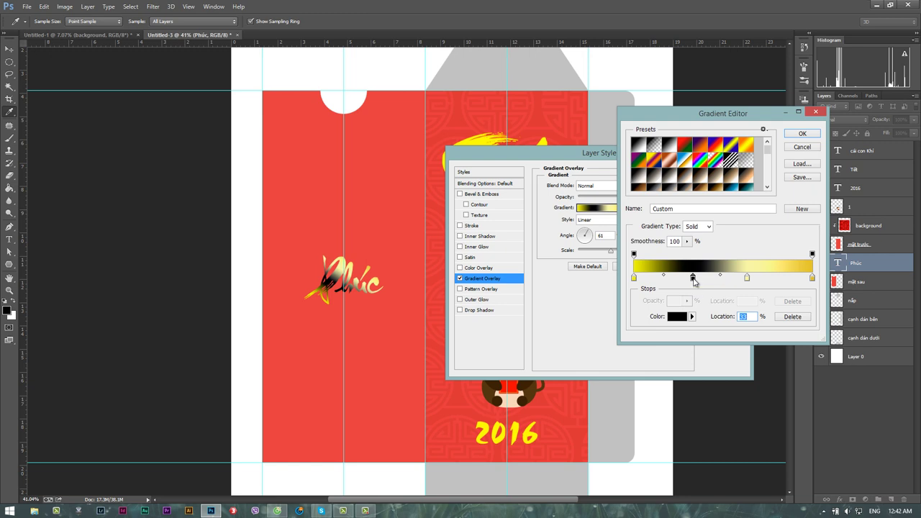
drag(694, 282, 705, 359)
click(803, 137)
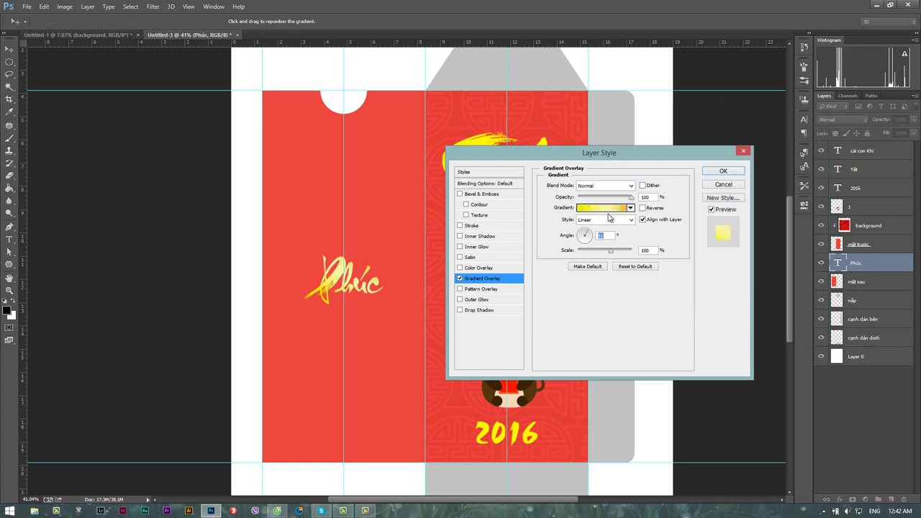
click(714, 172)
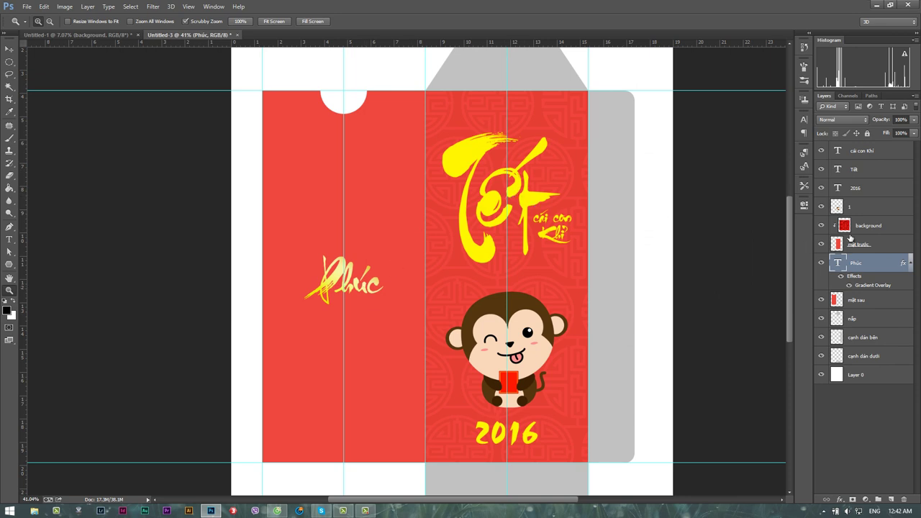
Step: Select the Tết layer and show its Gradient Overlay settings
click(876, 170)
right_click(877, 170)
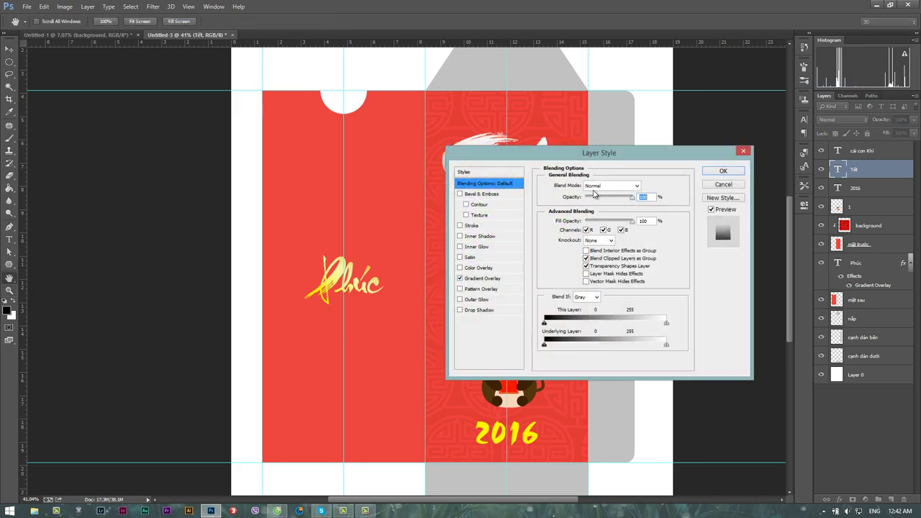
click(482, 278)
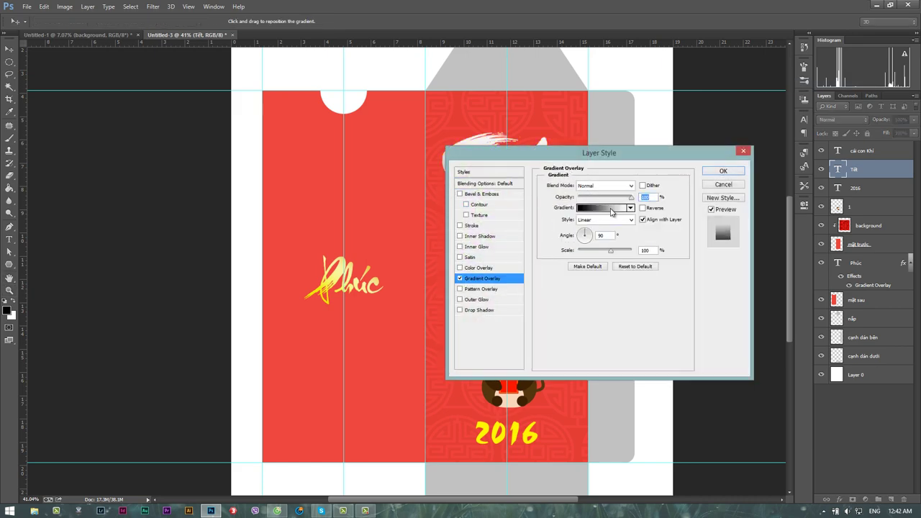
Step: Set the Tết gradient's left stop to bright yellow
click(598, 208)
click(633, 278)
click(678, 316)
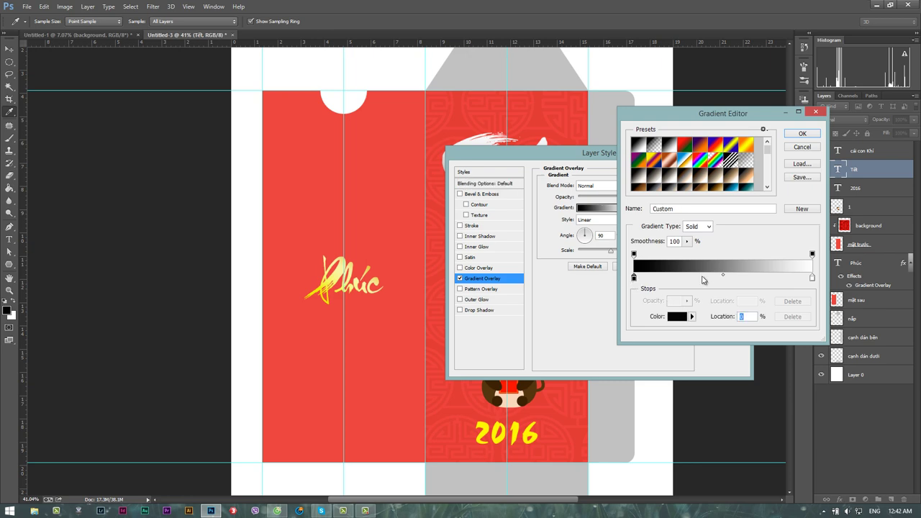
drag(728, 223, 728, 218)
click(688, 155)
click(672, 123)
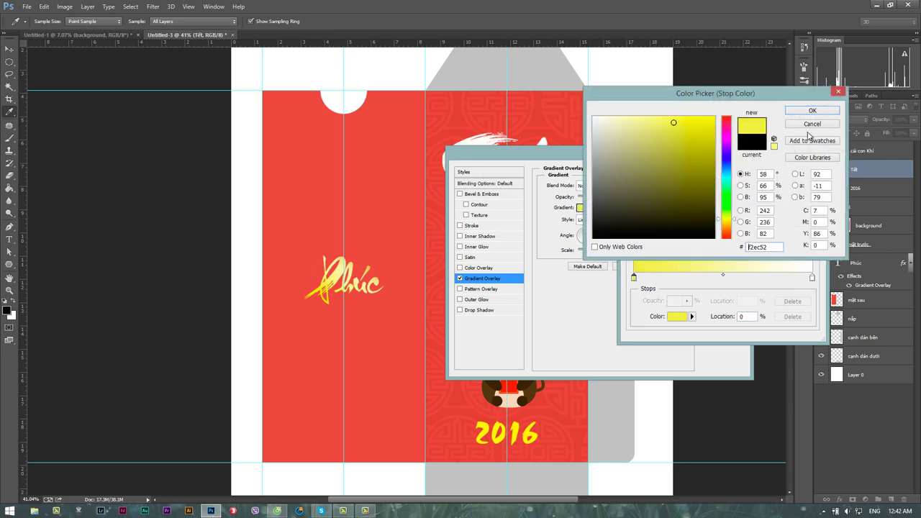
click(701, 122)
Step: Set the right gradient stop to a light peach gold
click(811, 111)
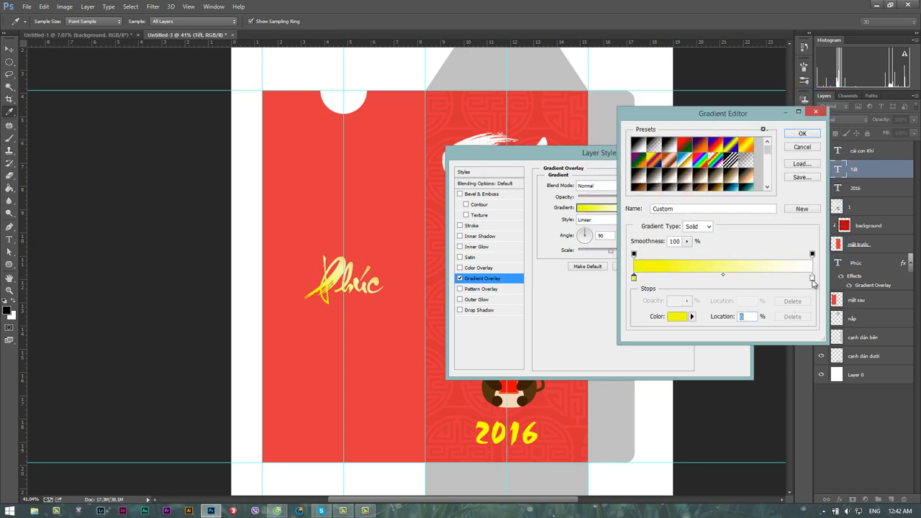
click(812, 277)
click(677, 316)
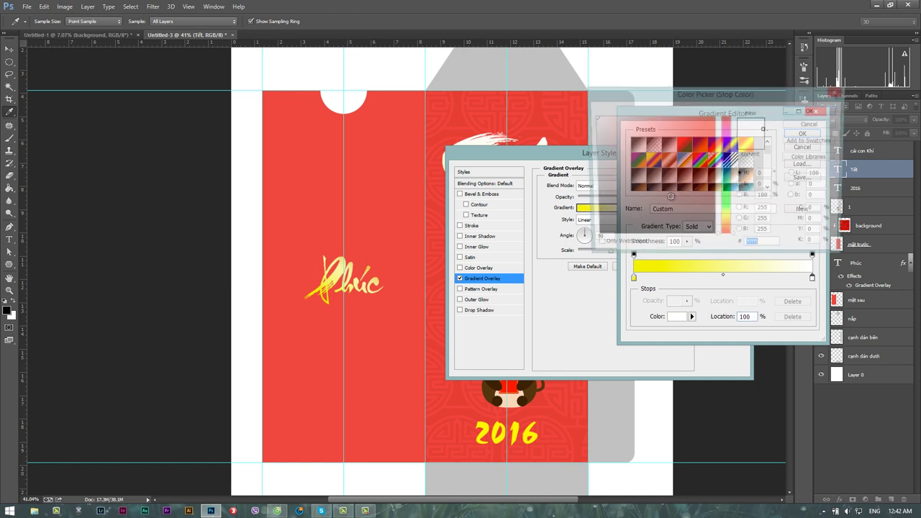
click(731, 224)
click(641, 122)
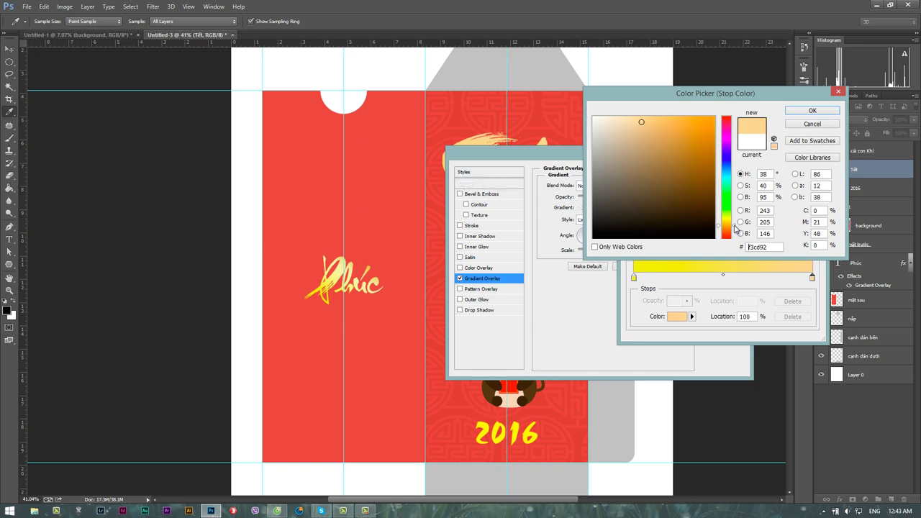
drag(737, 230, 734, 227)
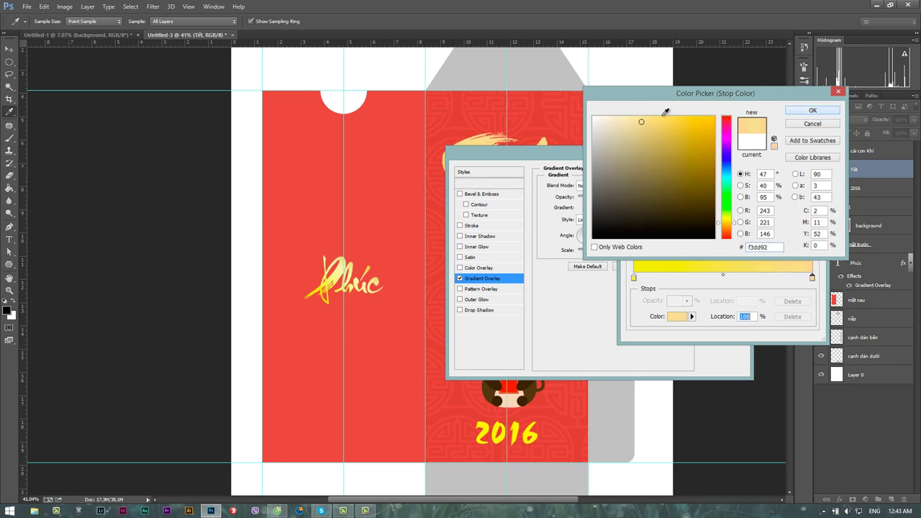
click(812, 111)
Step: Add a pale cream stop at 61% and accept the gradient
click(741, 277)
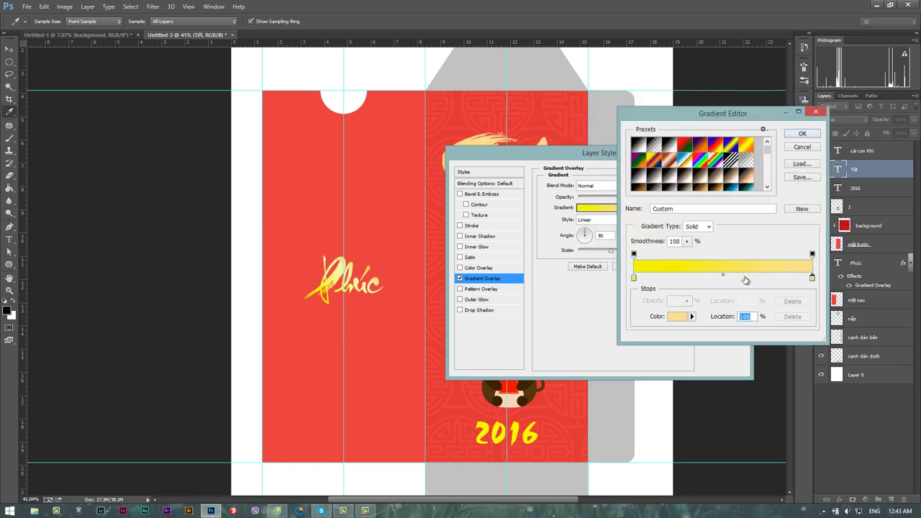
click(676, 316)
drag(635, 130, 621, 119)
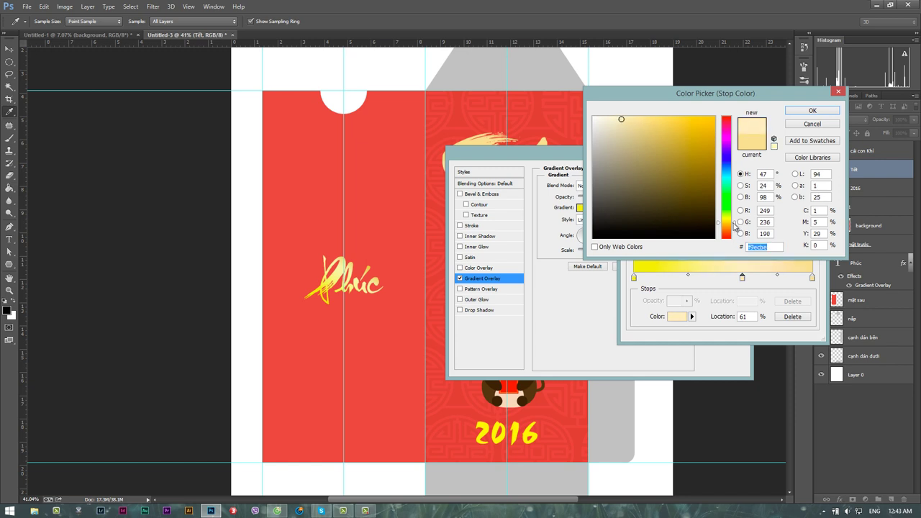
drag(734, 224, 733, 220)
click(812, 112)
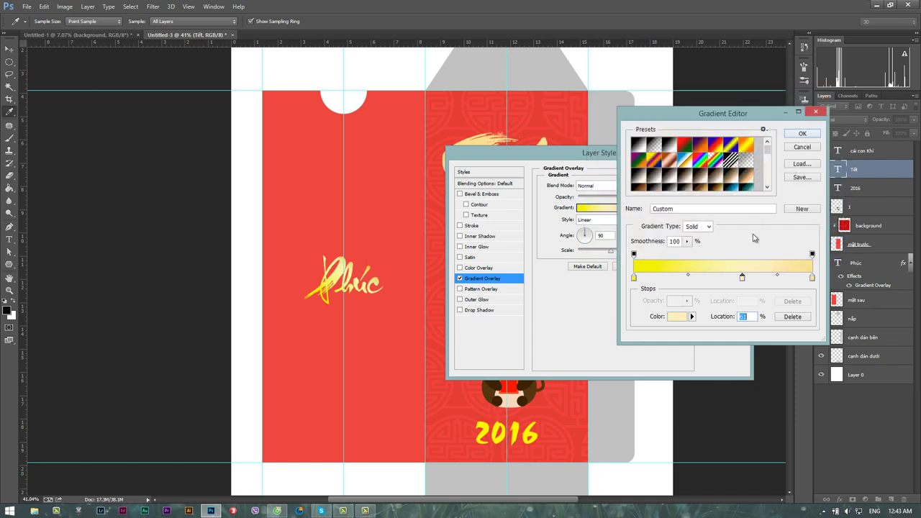
click(799, 137)
mouse_move(597, 151)
mouse_down()
mouse_move(616, 164)
mouse_move(718, 140)
mouse_up()
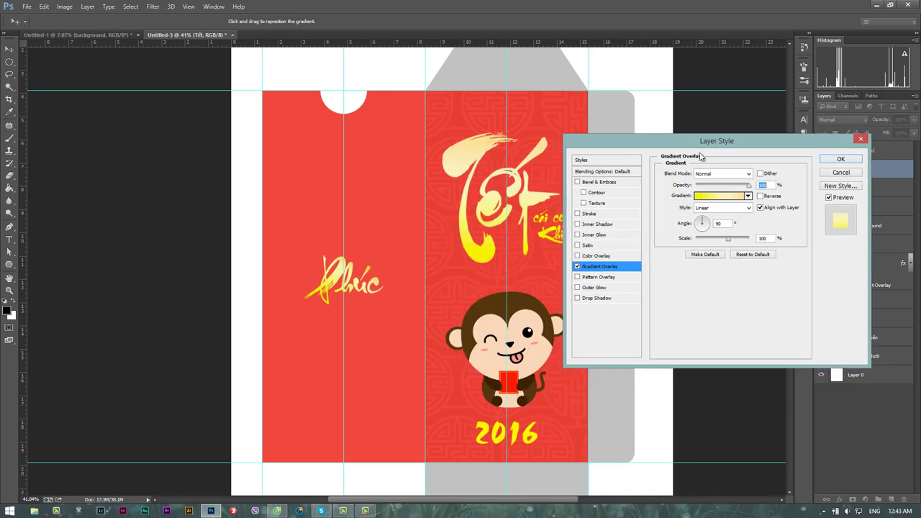
Step: Position the Tết gradient at 54° and 56% scale, adjust opacity, and apply
click(709, 225)
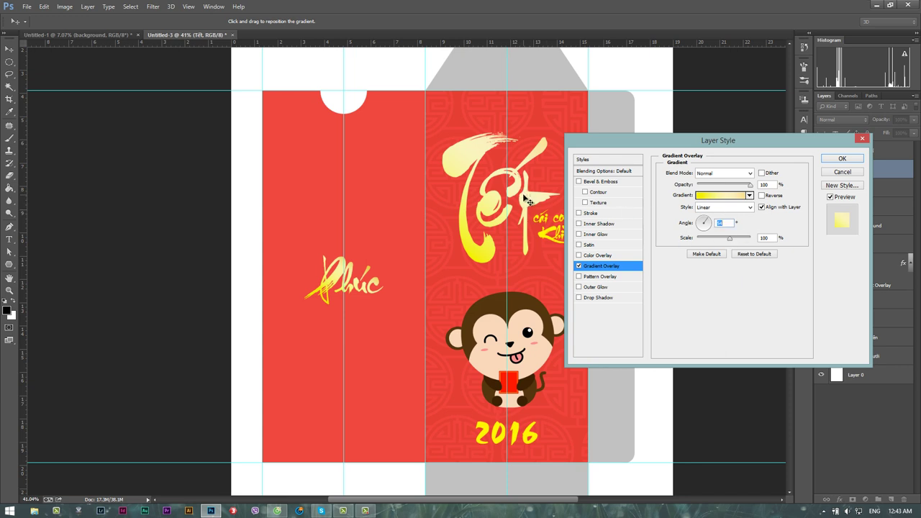
mouse_move(528, 202)
mouse_down()
mouse_move(533, 196)
mouse_move(520, 218)
mouse_up()
mouse_move(729, 238)
mouse_down()
mouse_move(693, 256)
mouse_move(723, 251)
mouse_up()
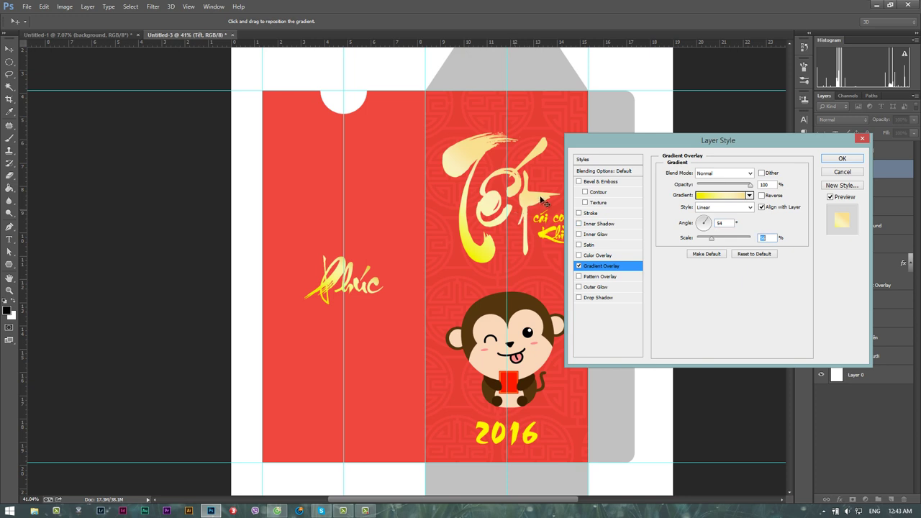
drag(545, 202, 547, 202)
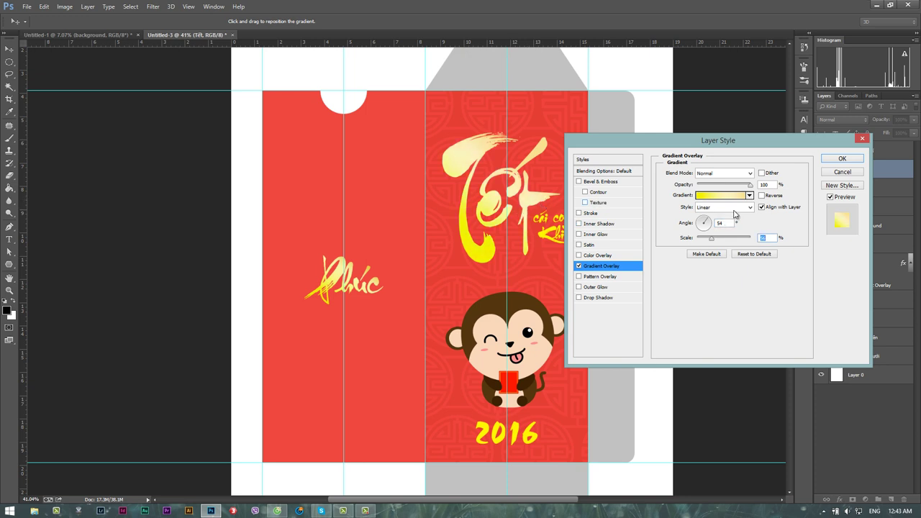
mouse_move(750, 185)
mouse_down()
mouse_move(723, 189)
mouse_move(740, 186)
mouse_up()
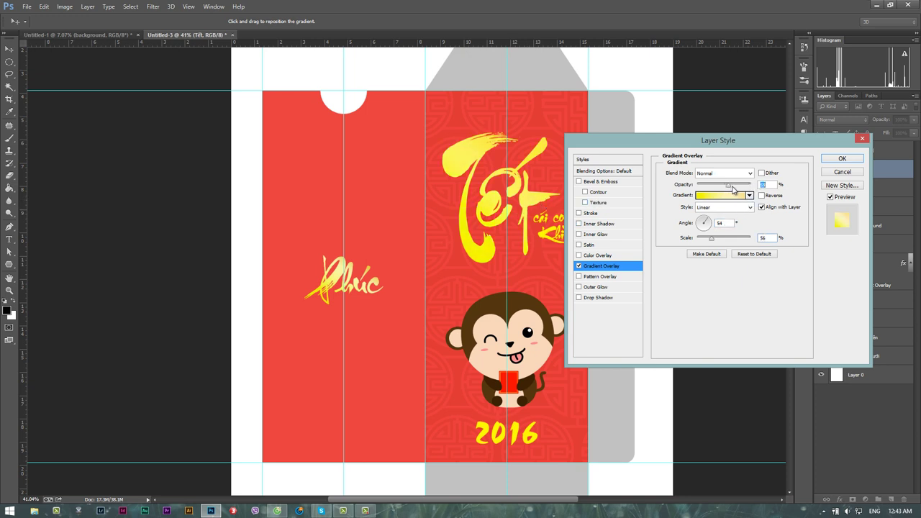
click(843, 160)
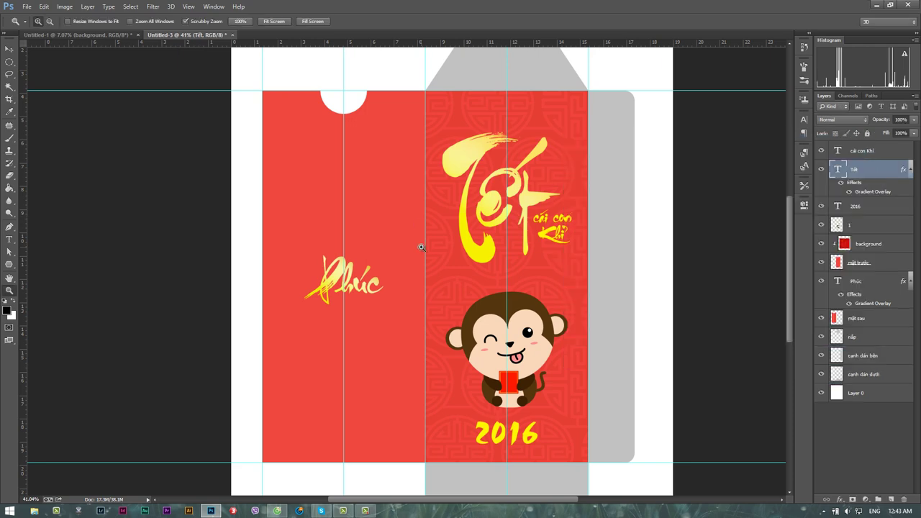
Step: Delete the white Layer 0 and merge the visible envelope layers into one layer
drag(421, 247, 428, 256)
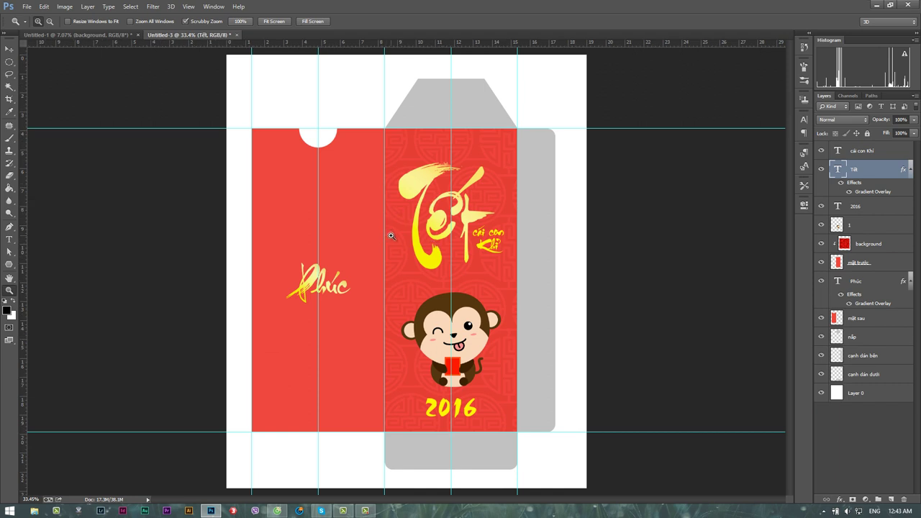
click(872, 152)
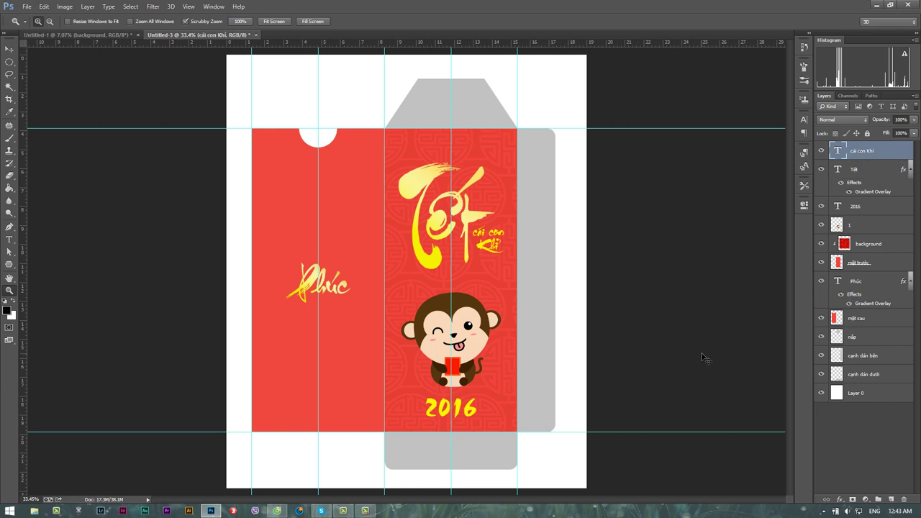
key(ctrl+shift+e)
key(ctrl+z)
click(871, 396)
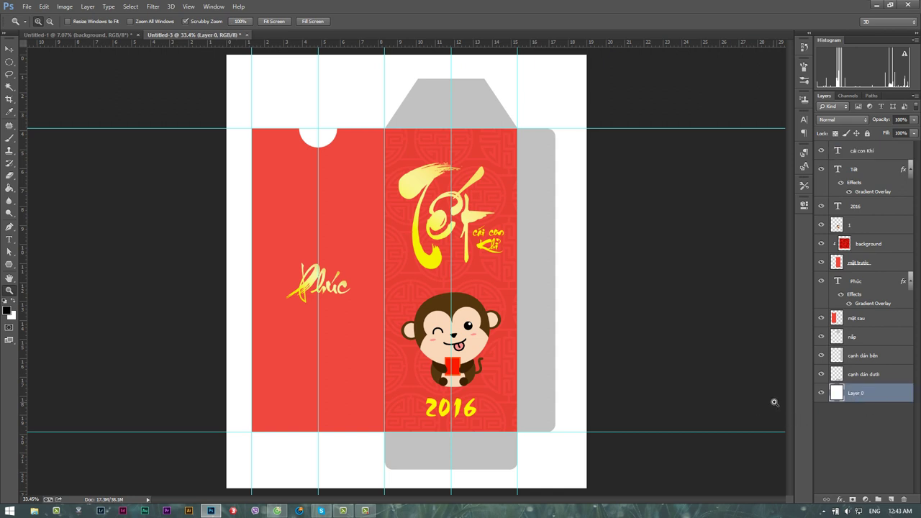
key(Delete)
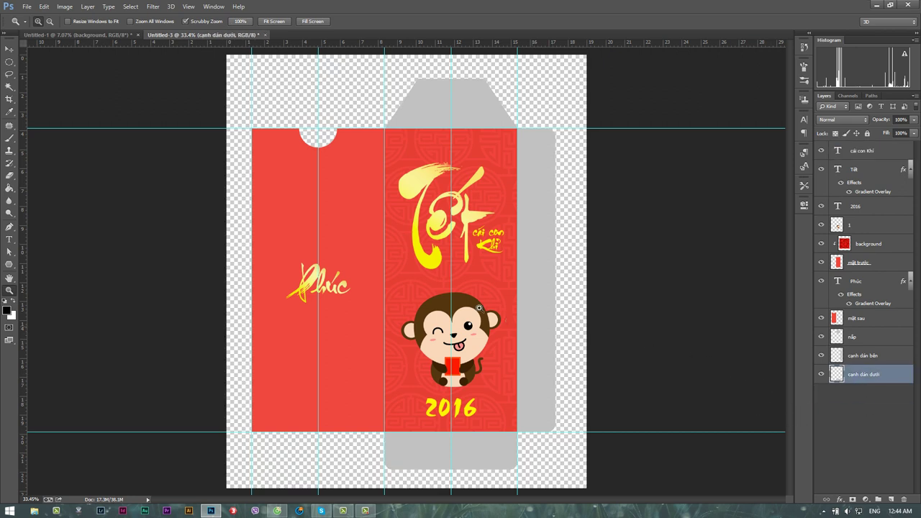
key(ctrl+shift+e)
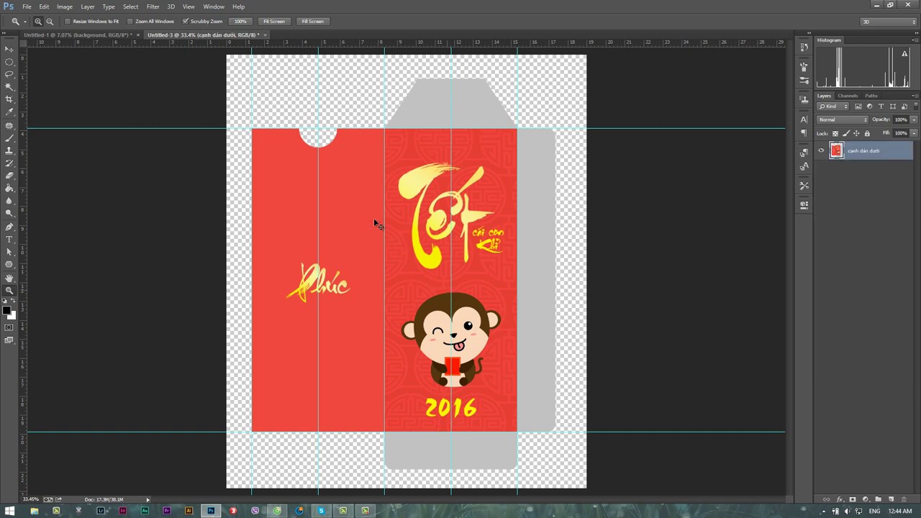
Step: Create a new International Paper A3 document, 297 × 420 mm at 300 ppi
click(26, 7)
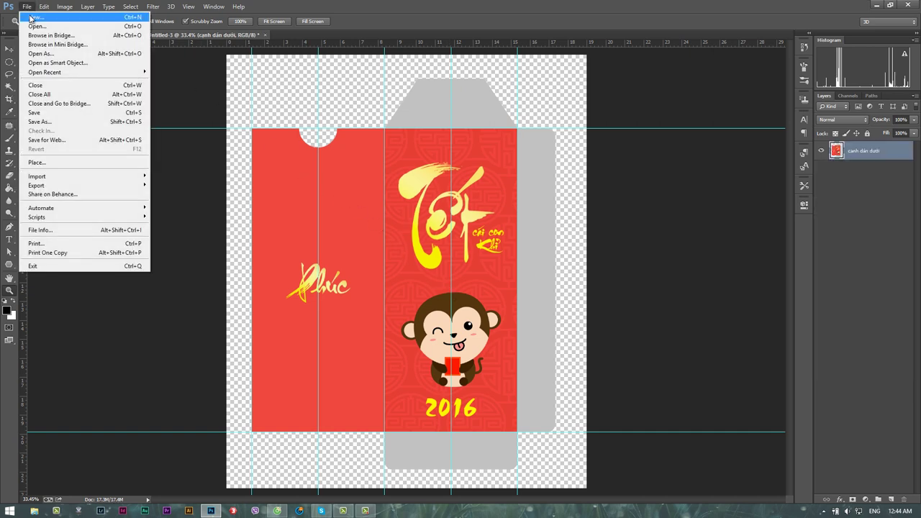
click(32, 16)
click(471, 176)
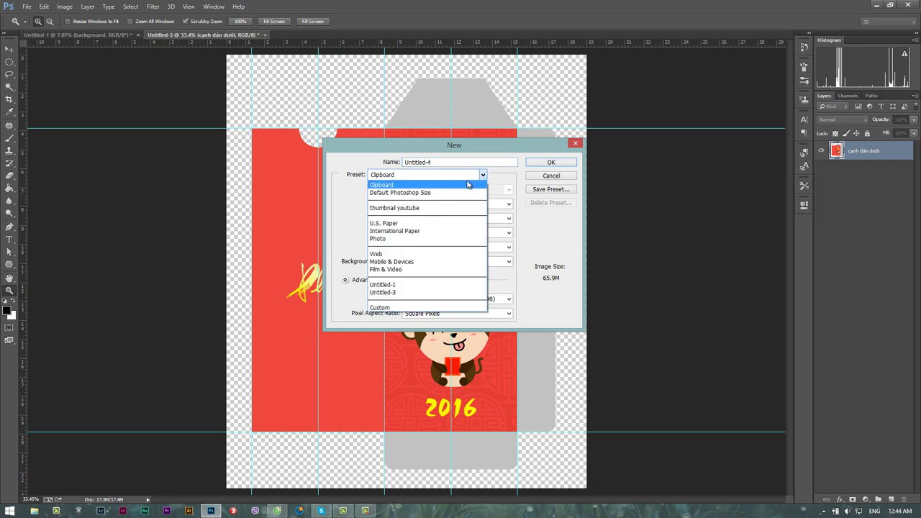
click(433, 231)
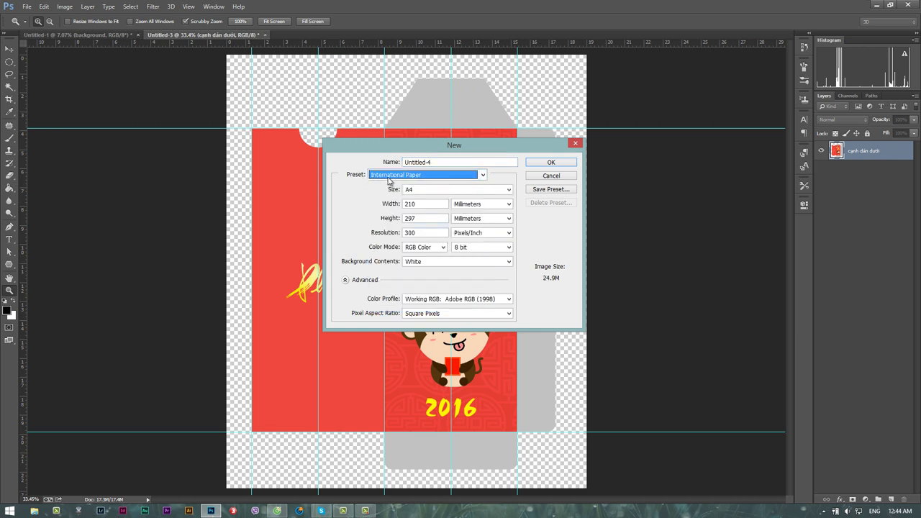
click(443, 190)
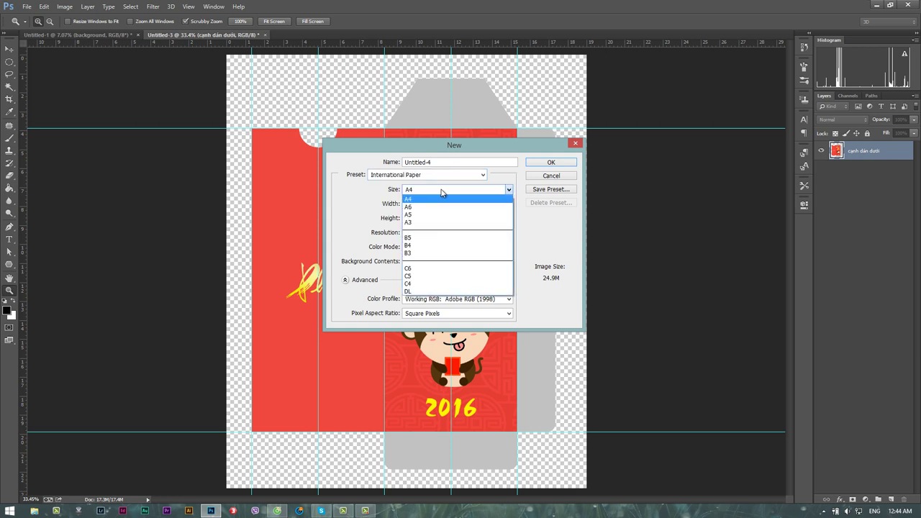
click(433, 221)
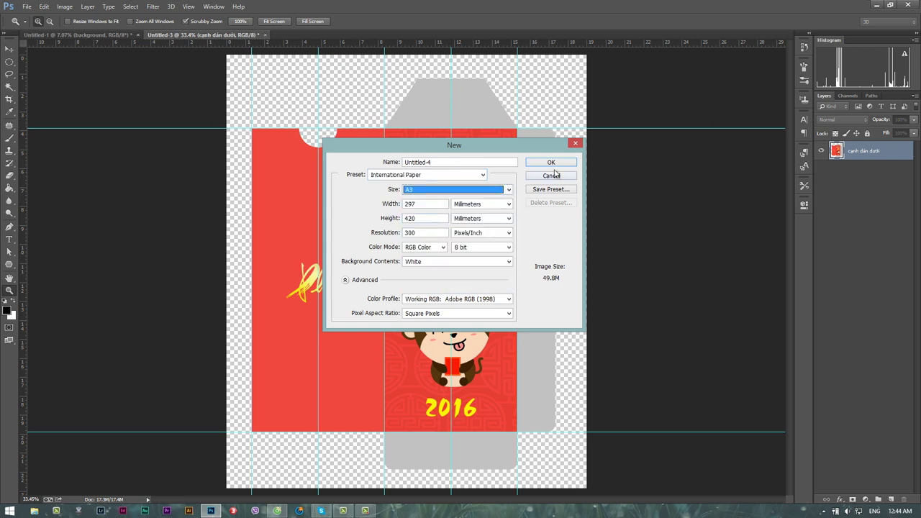
key(Return)
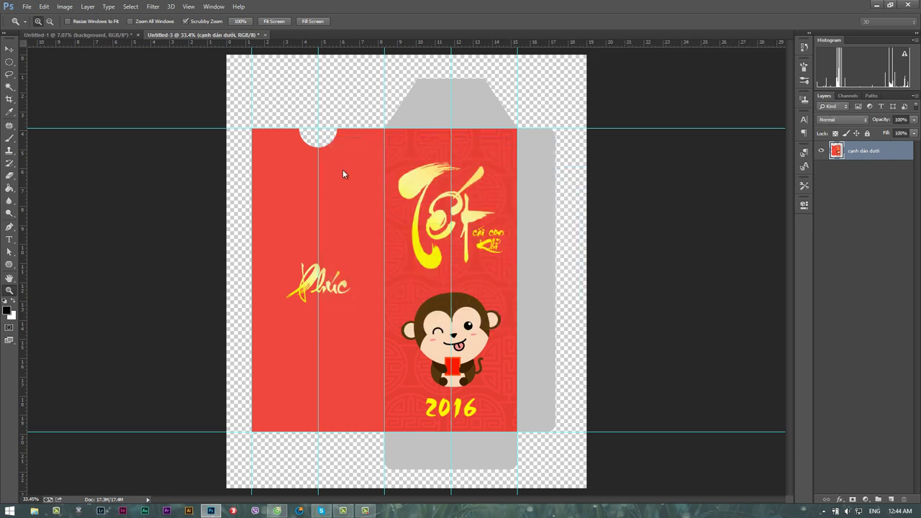
Step: Drag the merged envelope layer with the Move tool into the new A3 document Untitled-4
click(205, 36)
click(10, 48)
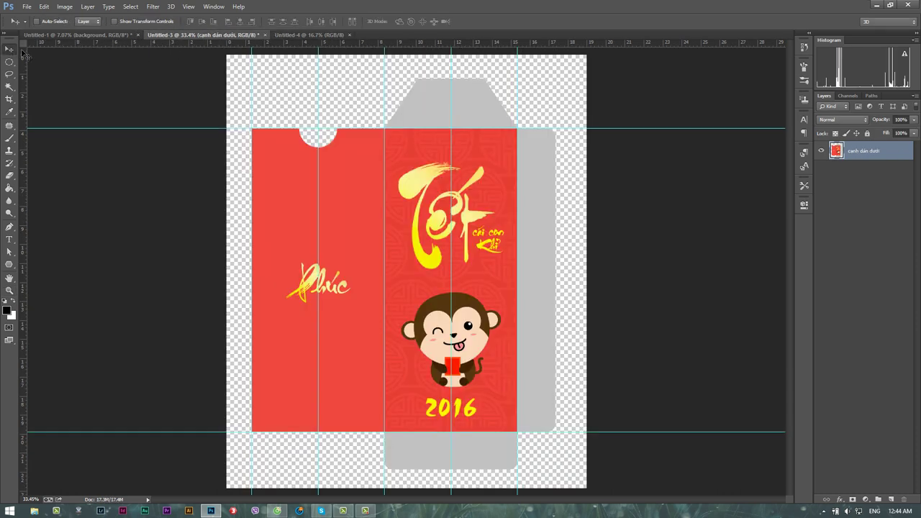
mouse_move(379, 180)
mouse_down()
mouse_move(316, 36)
mouse_move(417, 295)
mouse_move(410, 232)
mouse_up()
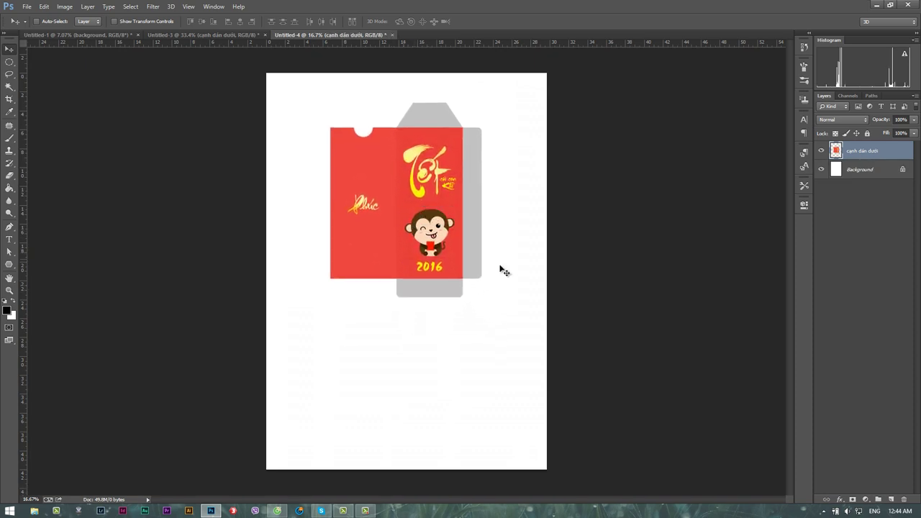